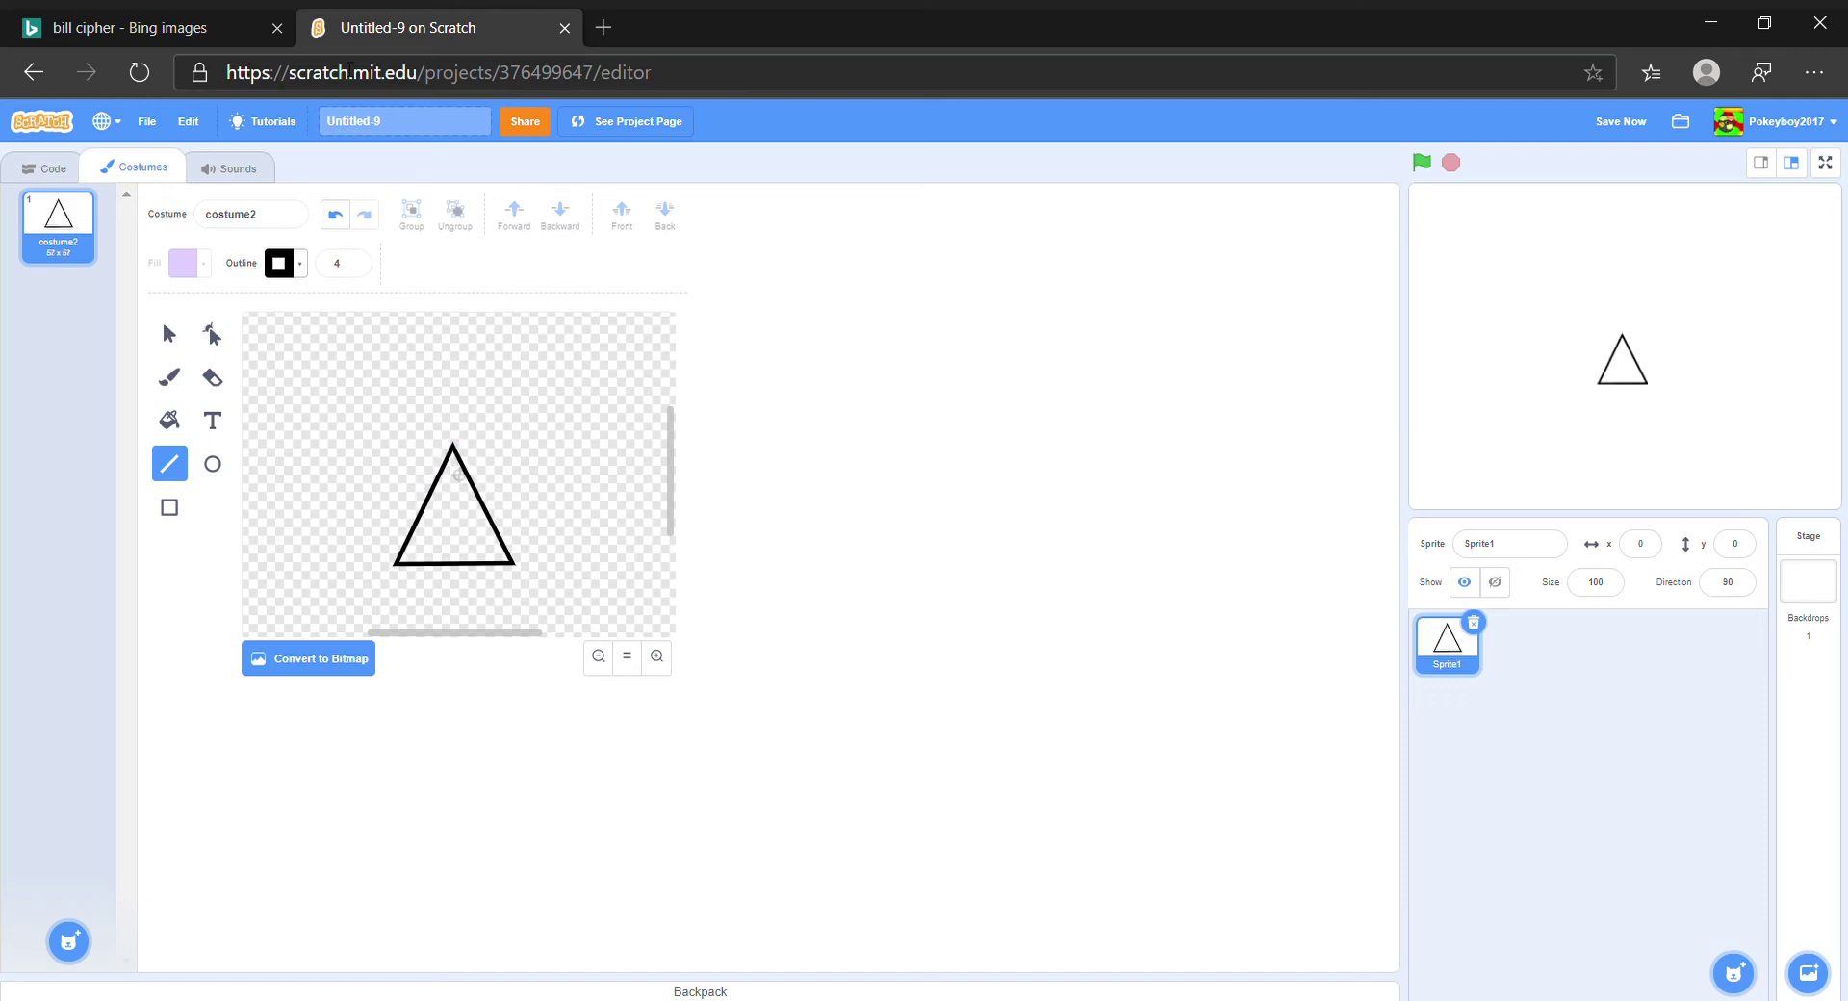
Following the Bill Cipher reference image, draw a small upright oval eye inside the triangle and set its fill to white with saturation 0
left_click(182, 21)
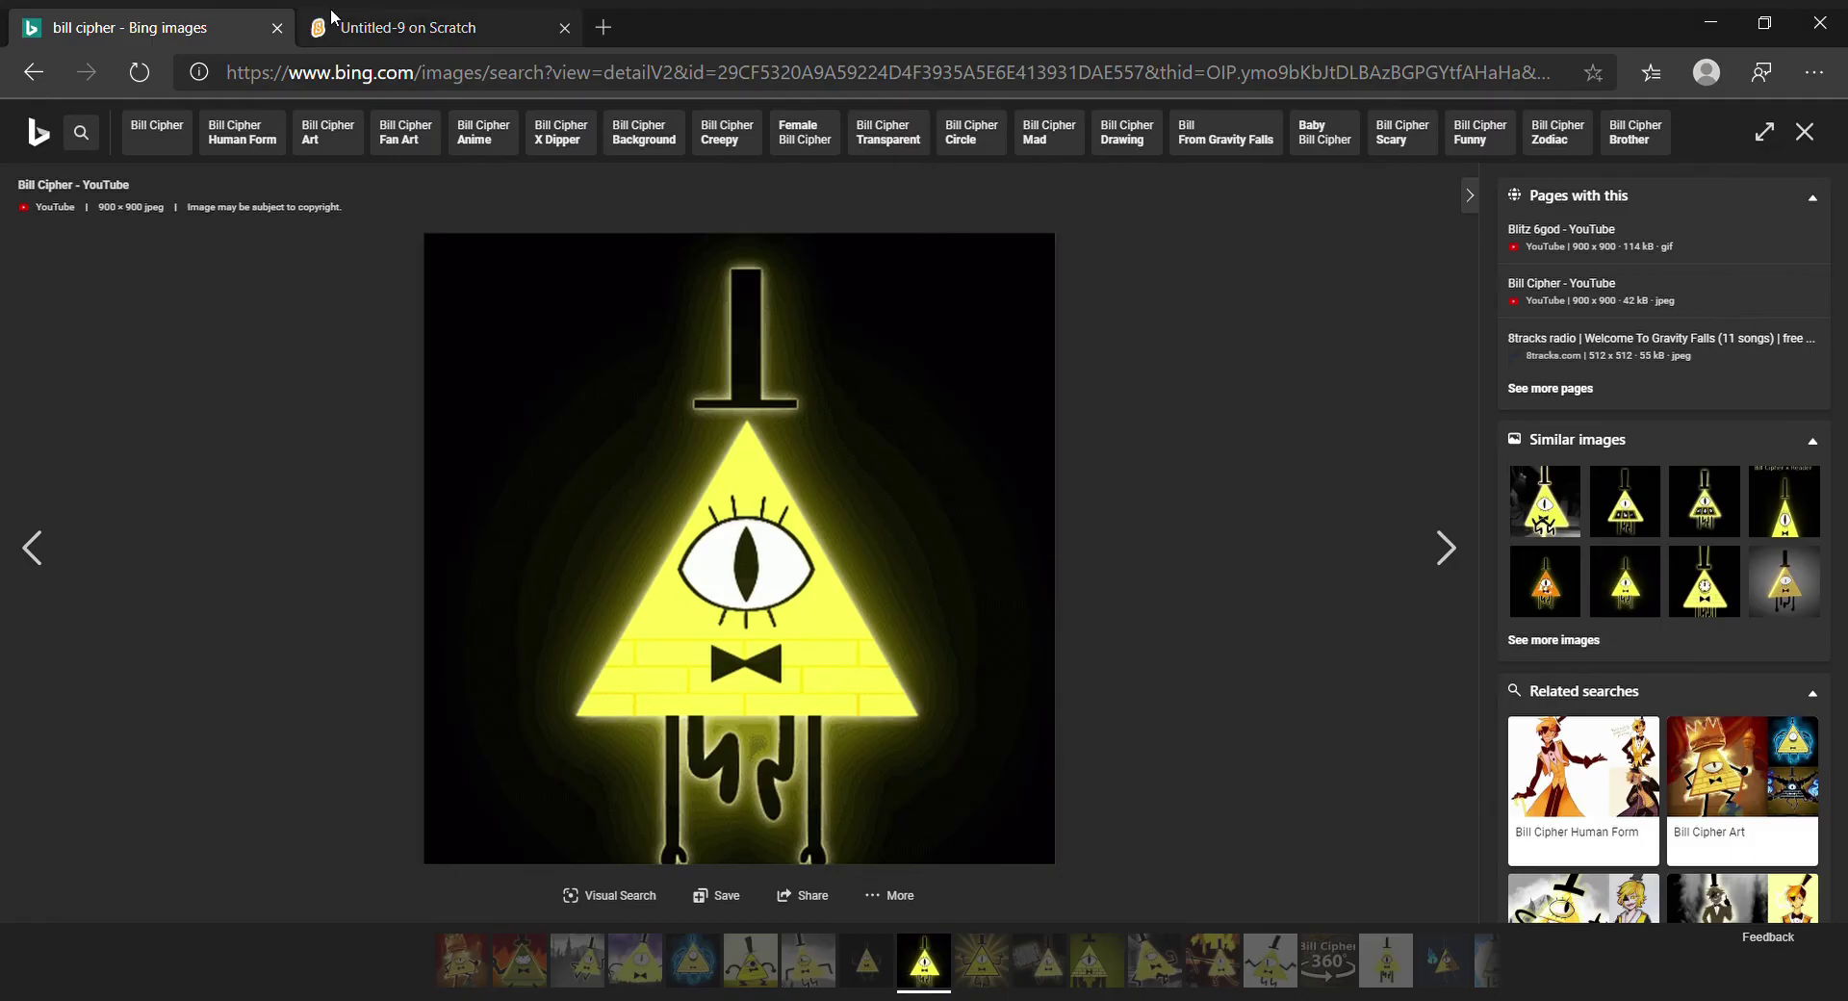
left_click(385, 27)
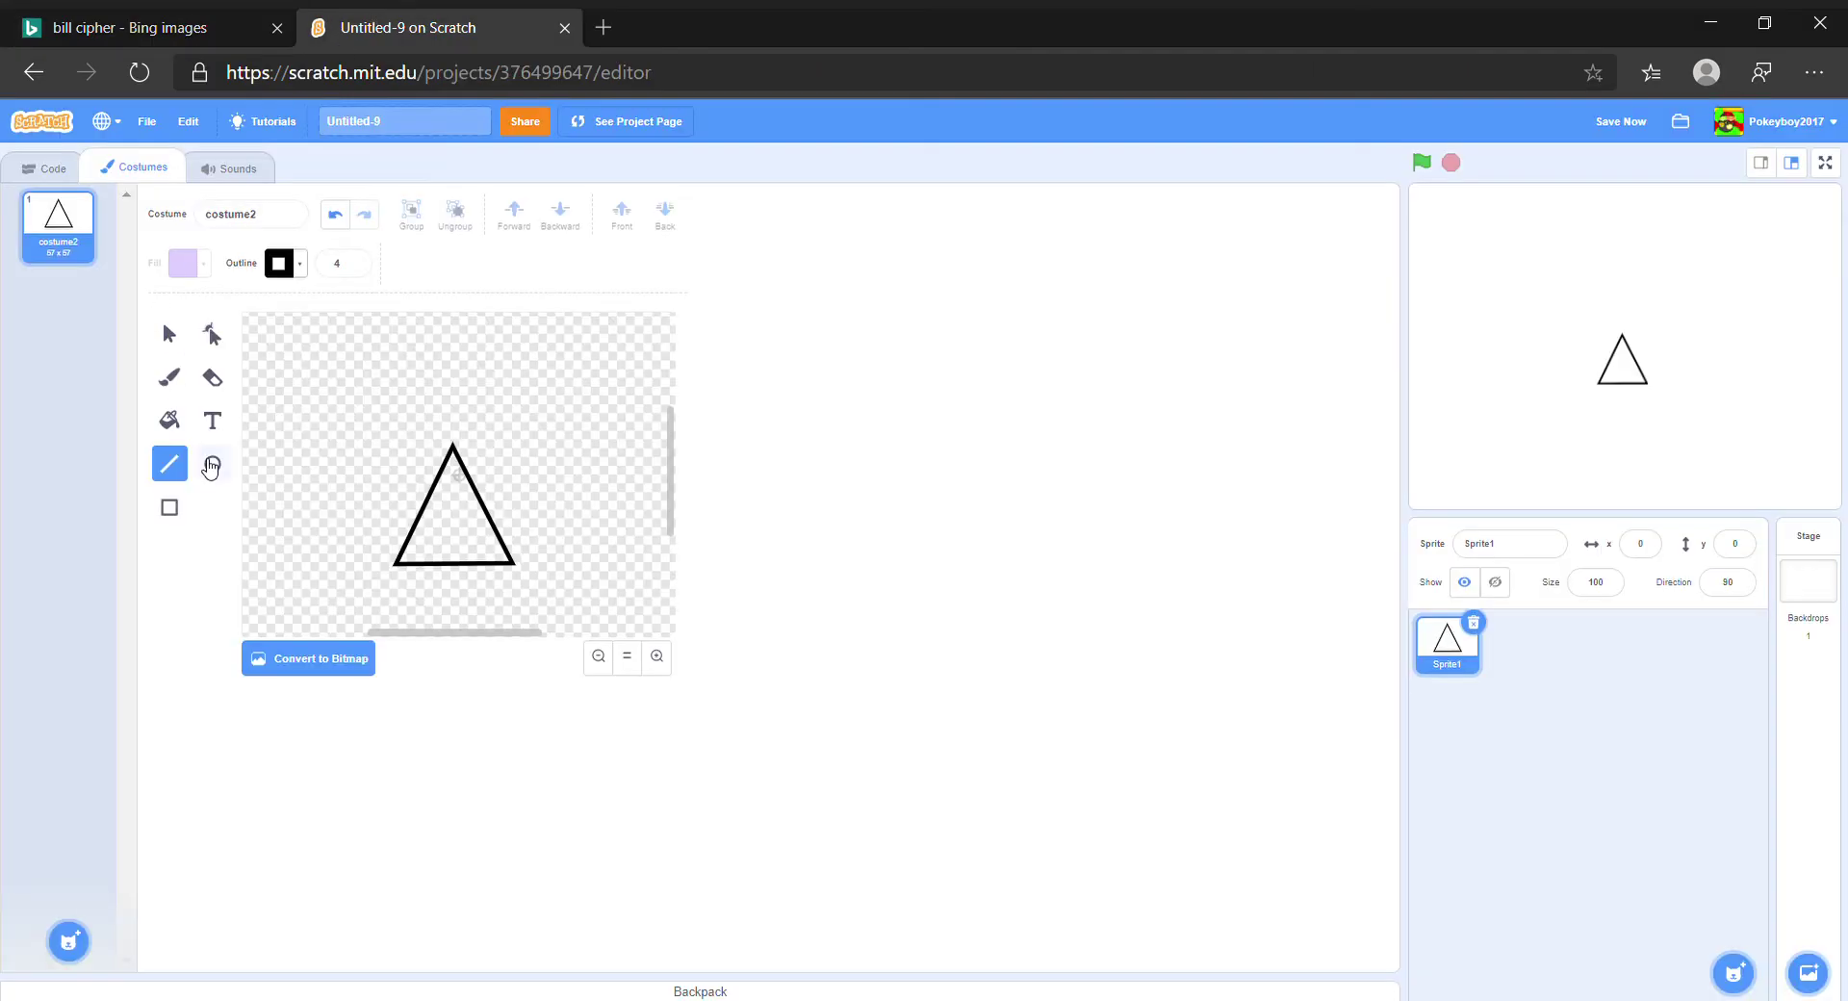
left_click(212, 465)
mouse_move(440, 496)
left_mouse_down()
mouse_move(470, 529)
mouse_move(467, 512)
left_mouse_up()
left_click(205, 270)
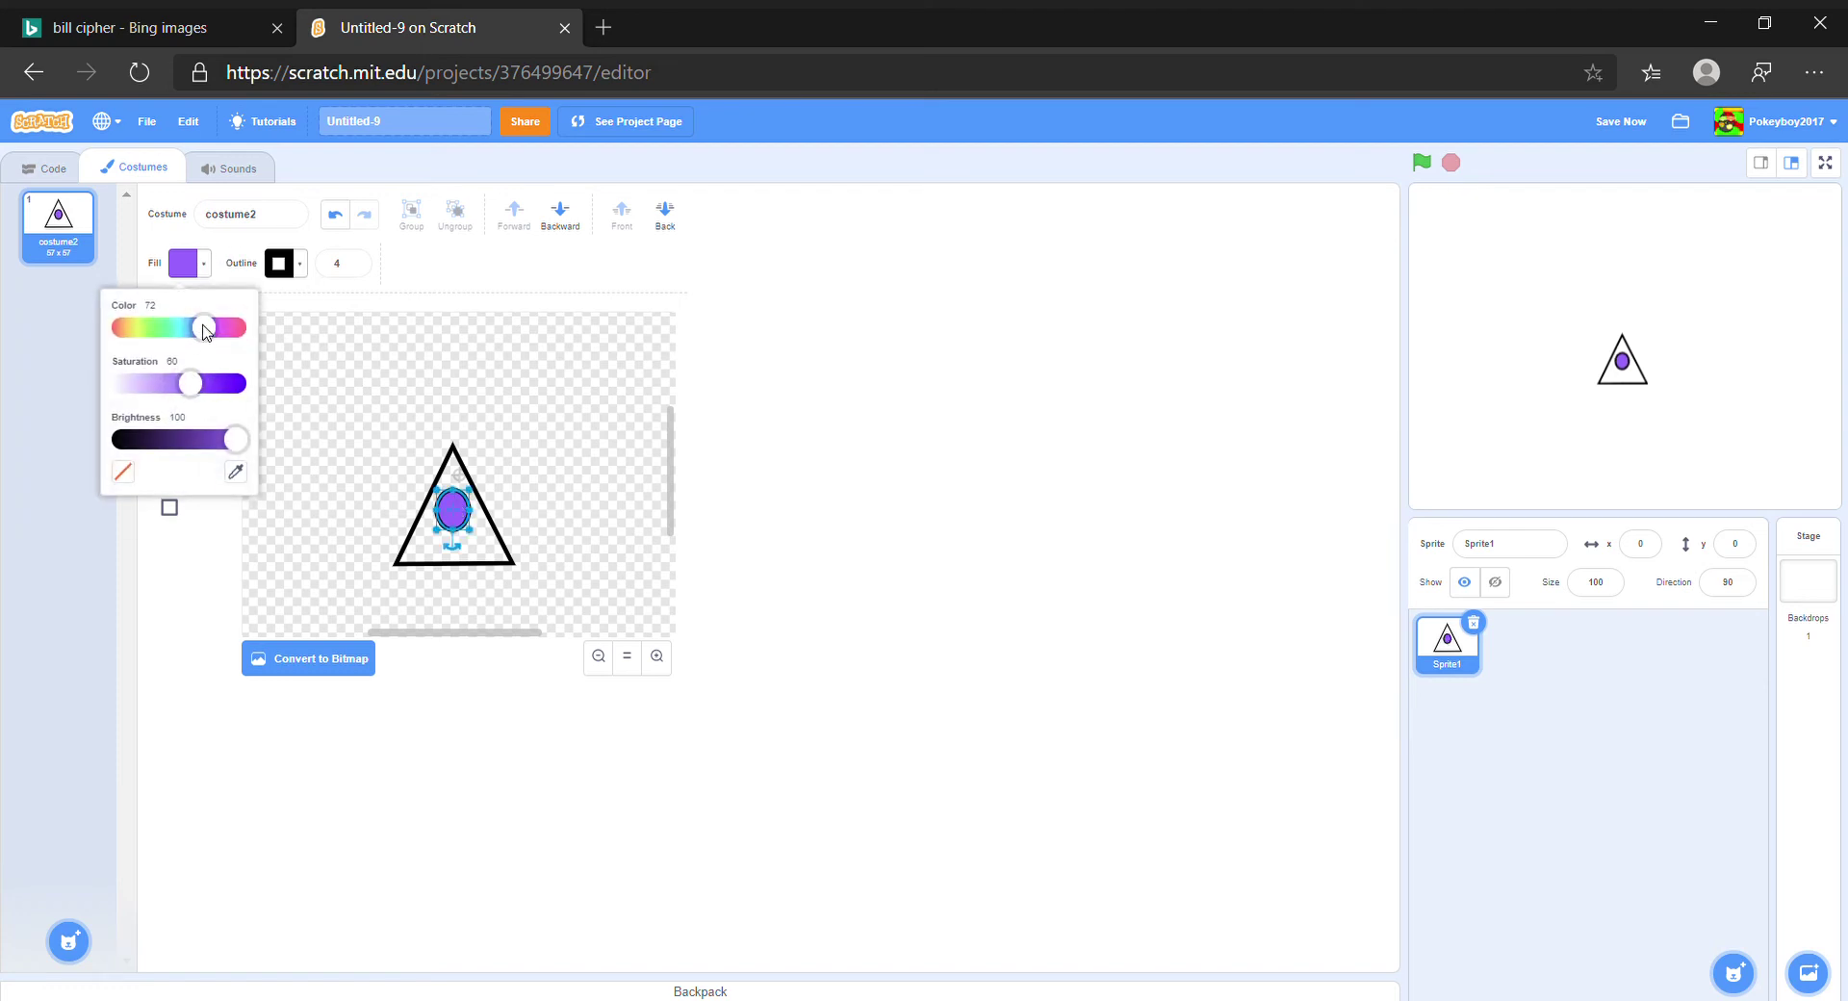
left_click_drag(189, 384, 2, 389)
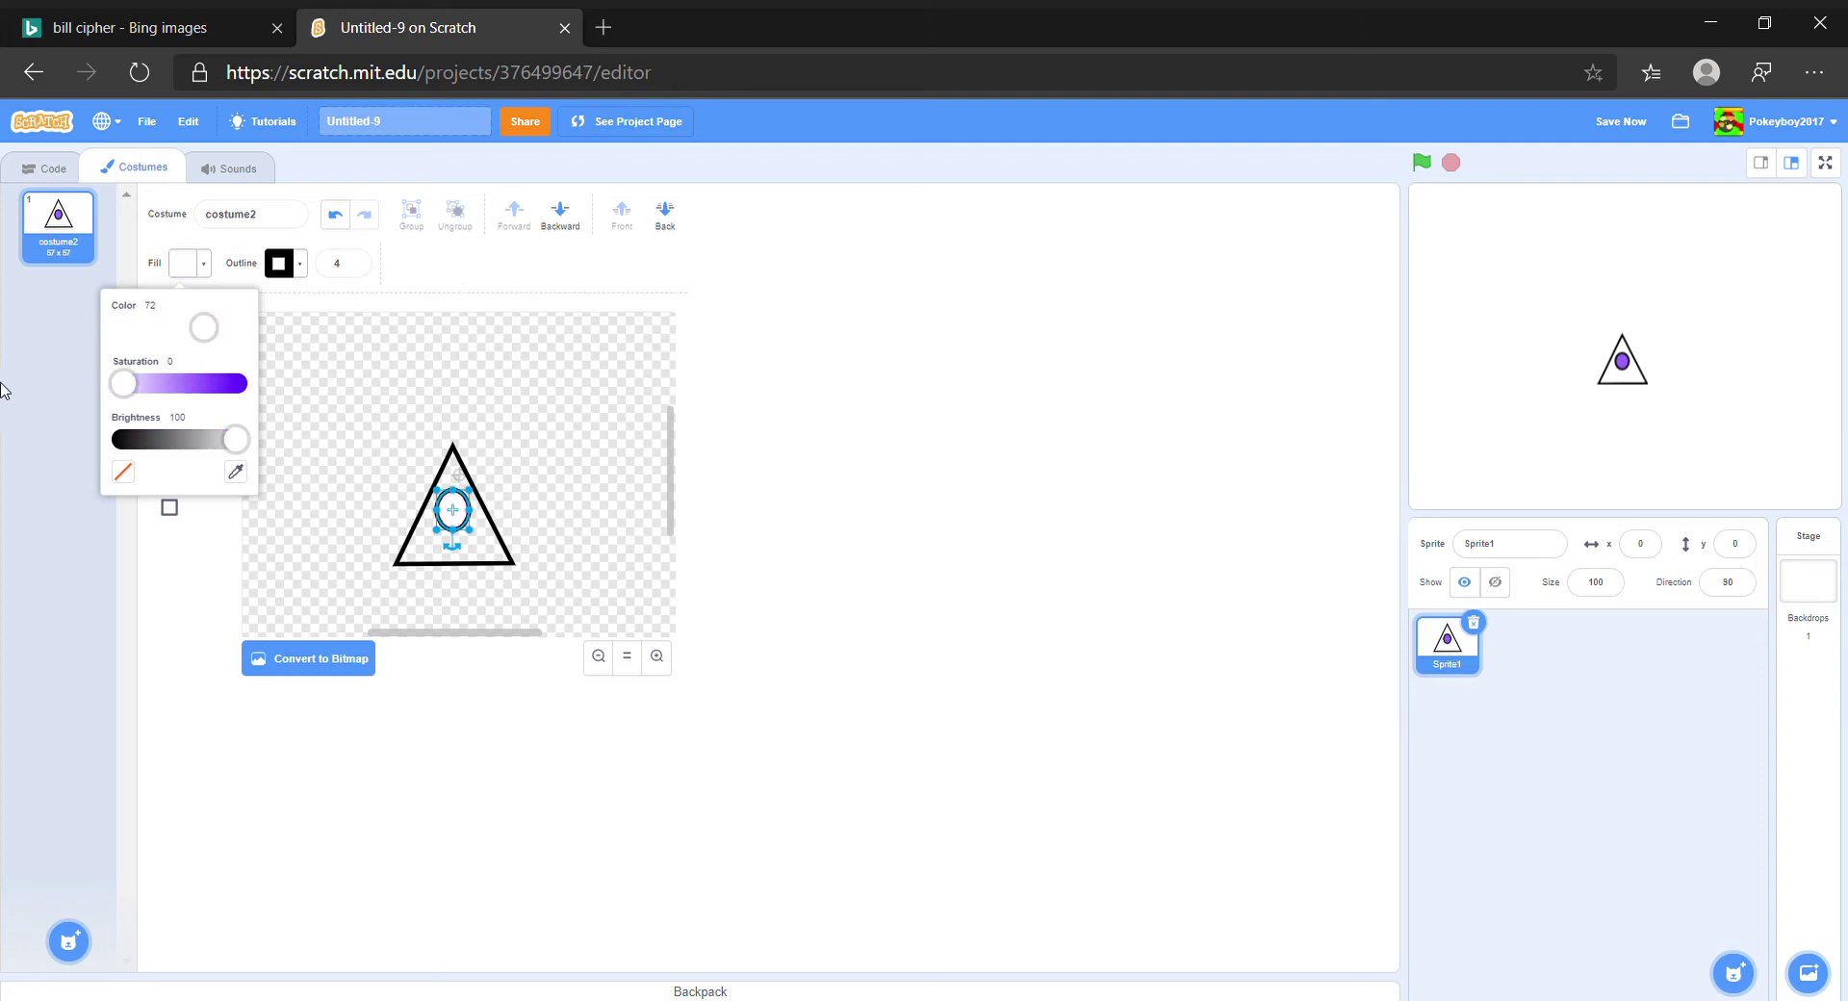
left_click(210, 589)
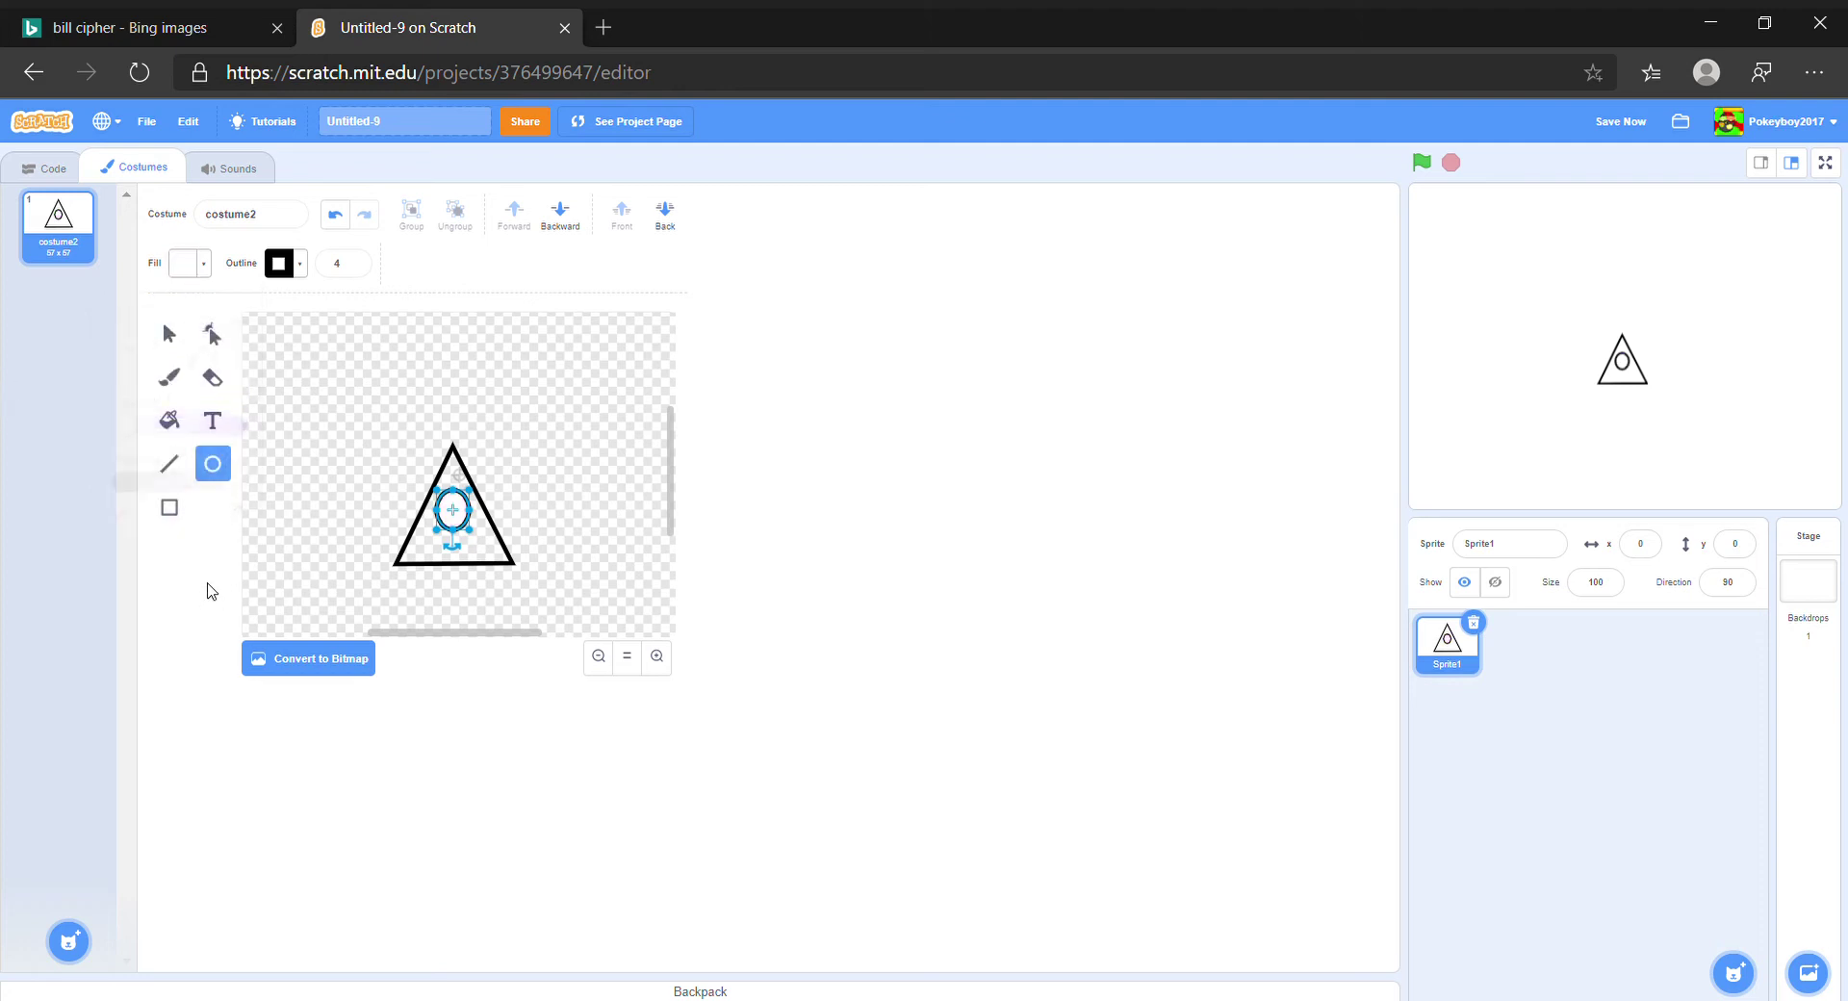
left_click(358, 529)
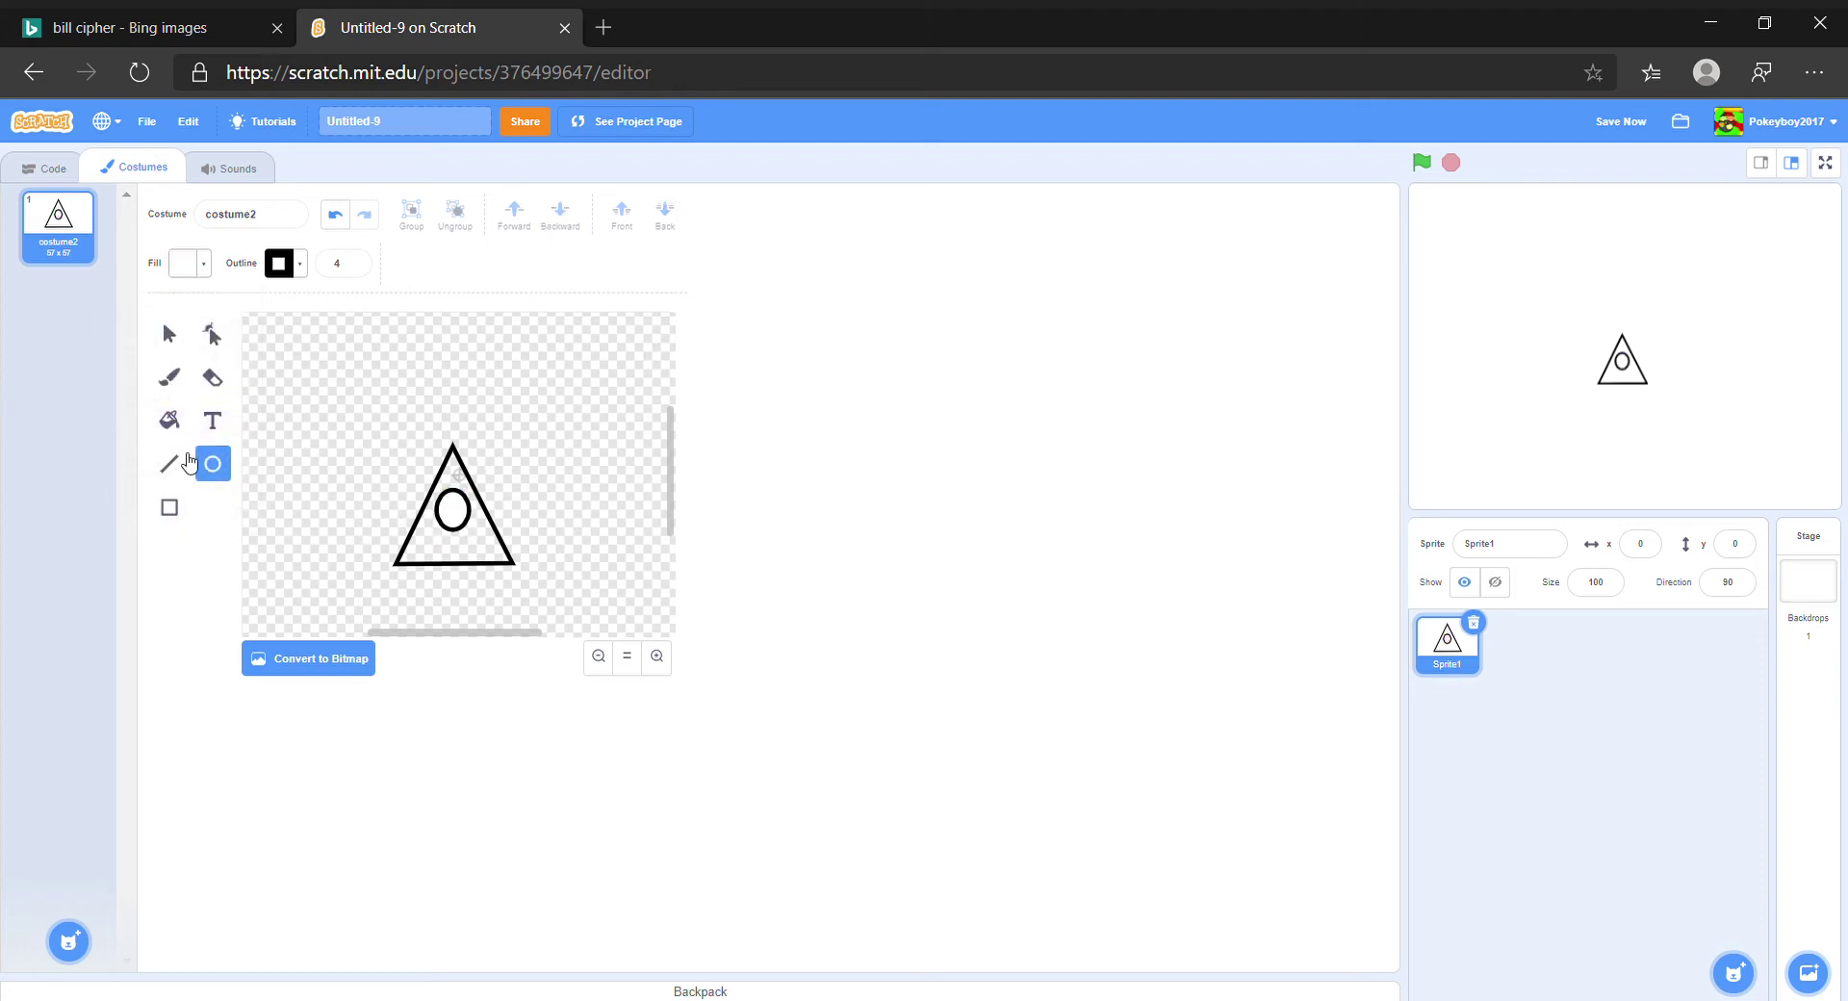
Draw a smaller upright oval in the empty area beside the triangle and fill it black with brightness 0
mouse_move(294, 403)
left_mouse_down()
mouse_move(346, 466)
mouse_move(320, 442)
left_mouse_up()
left_click(199, 265)
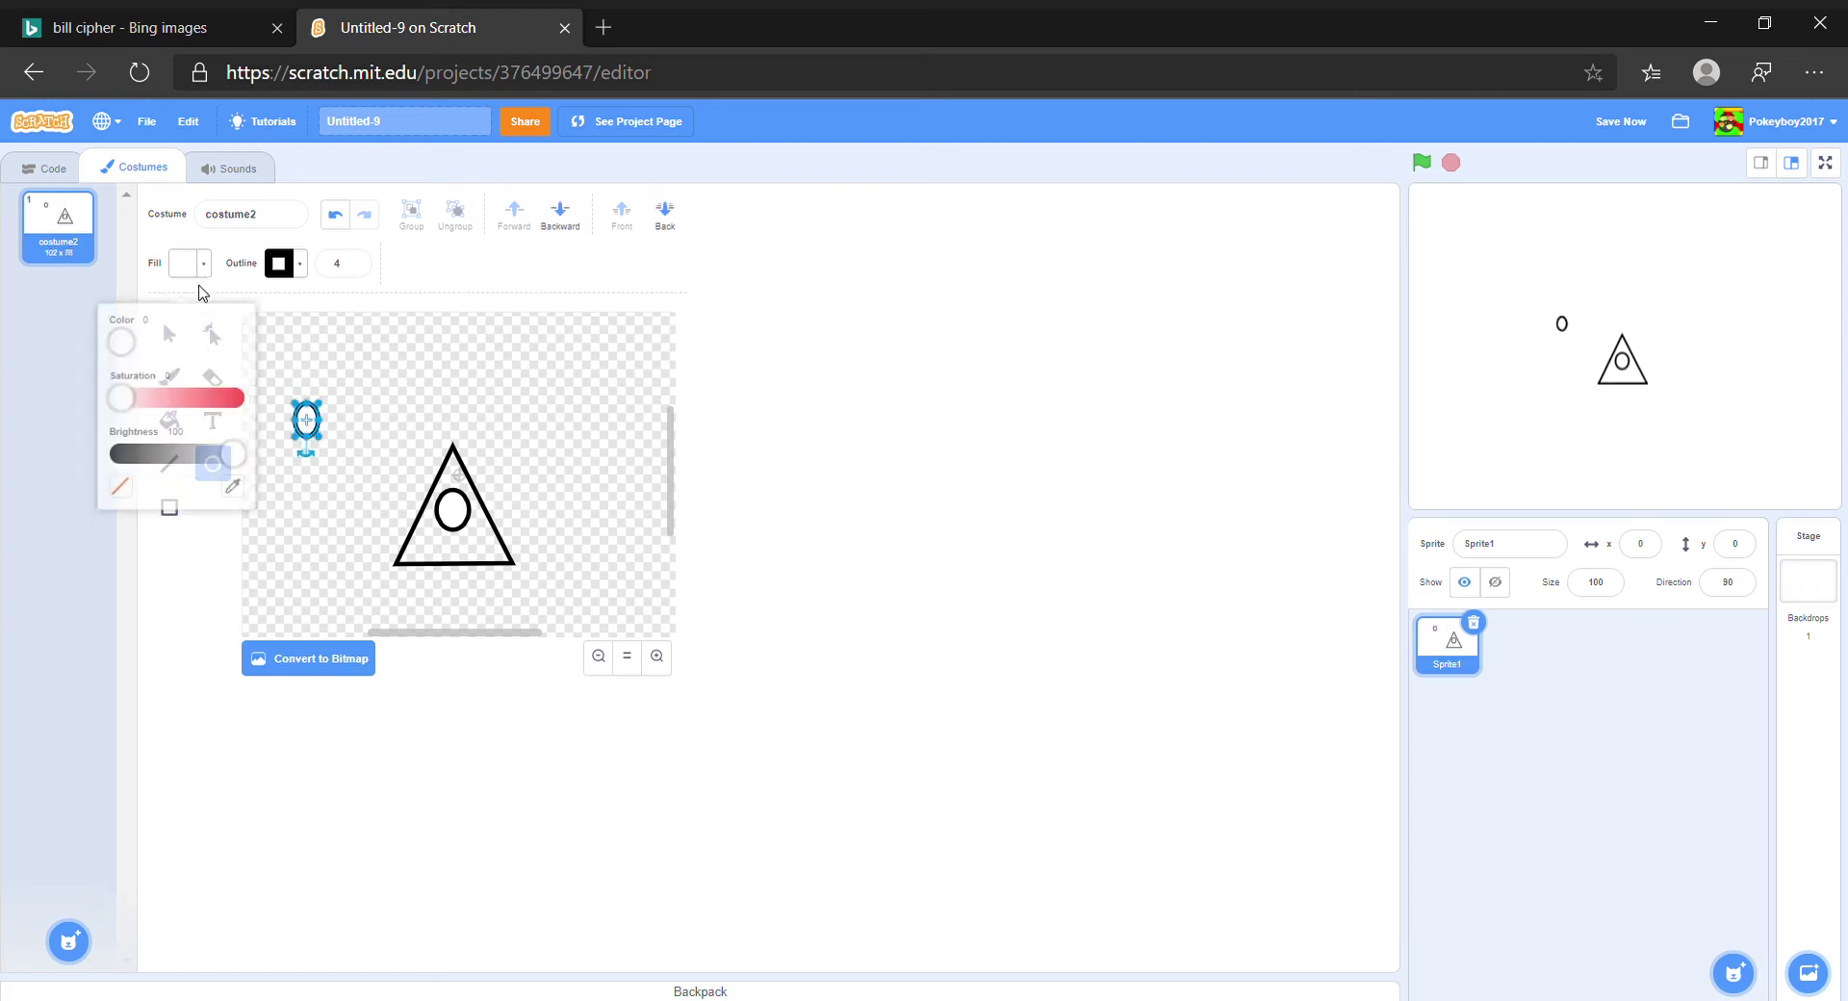
left_click_drag(223, 438, 62, 466)
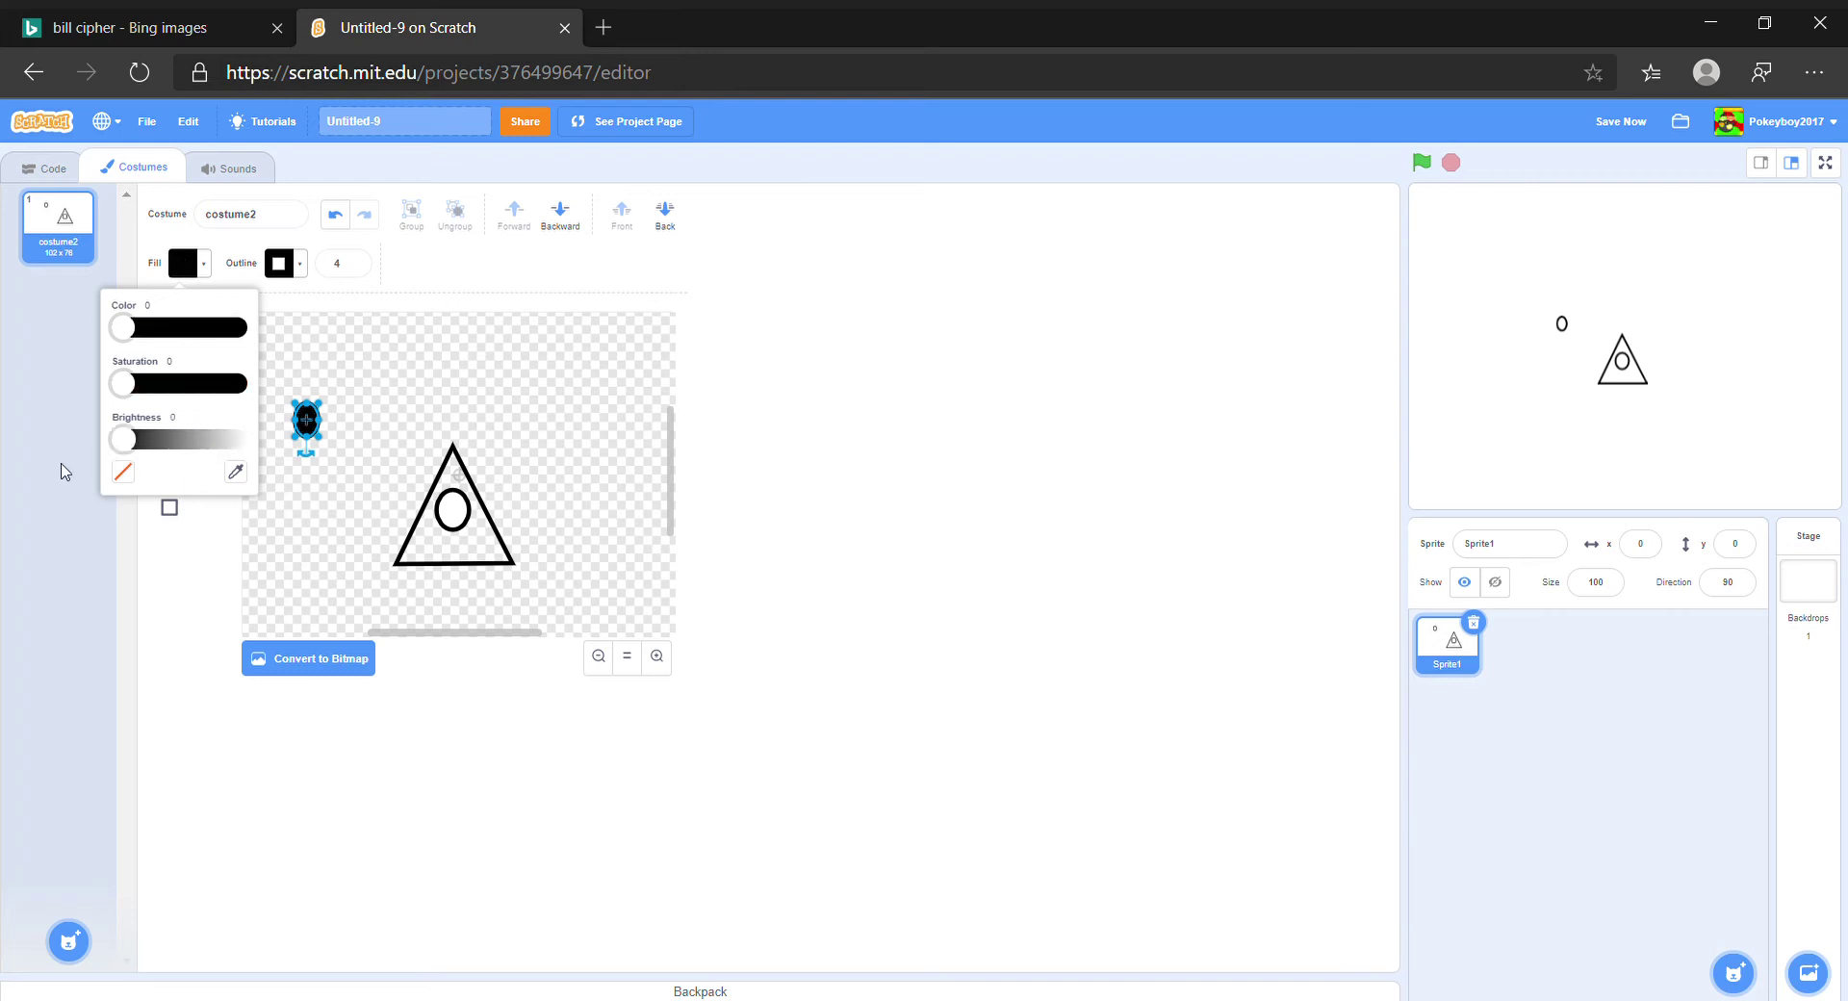
left_click(339, 513)
Move the black oval into the centre of the eye as its pupil
left_click(314, 422)
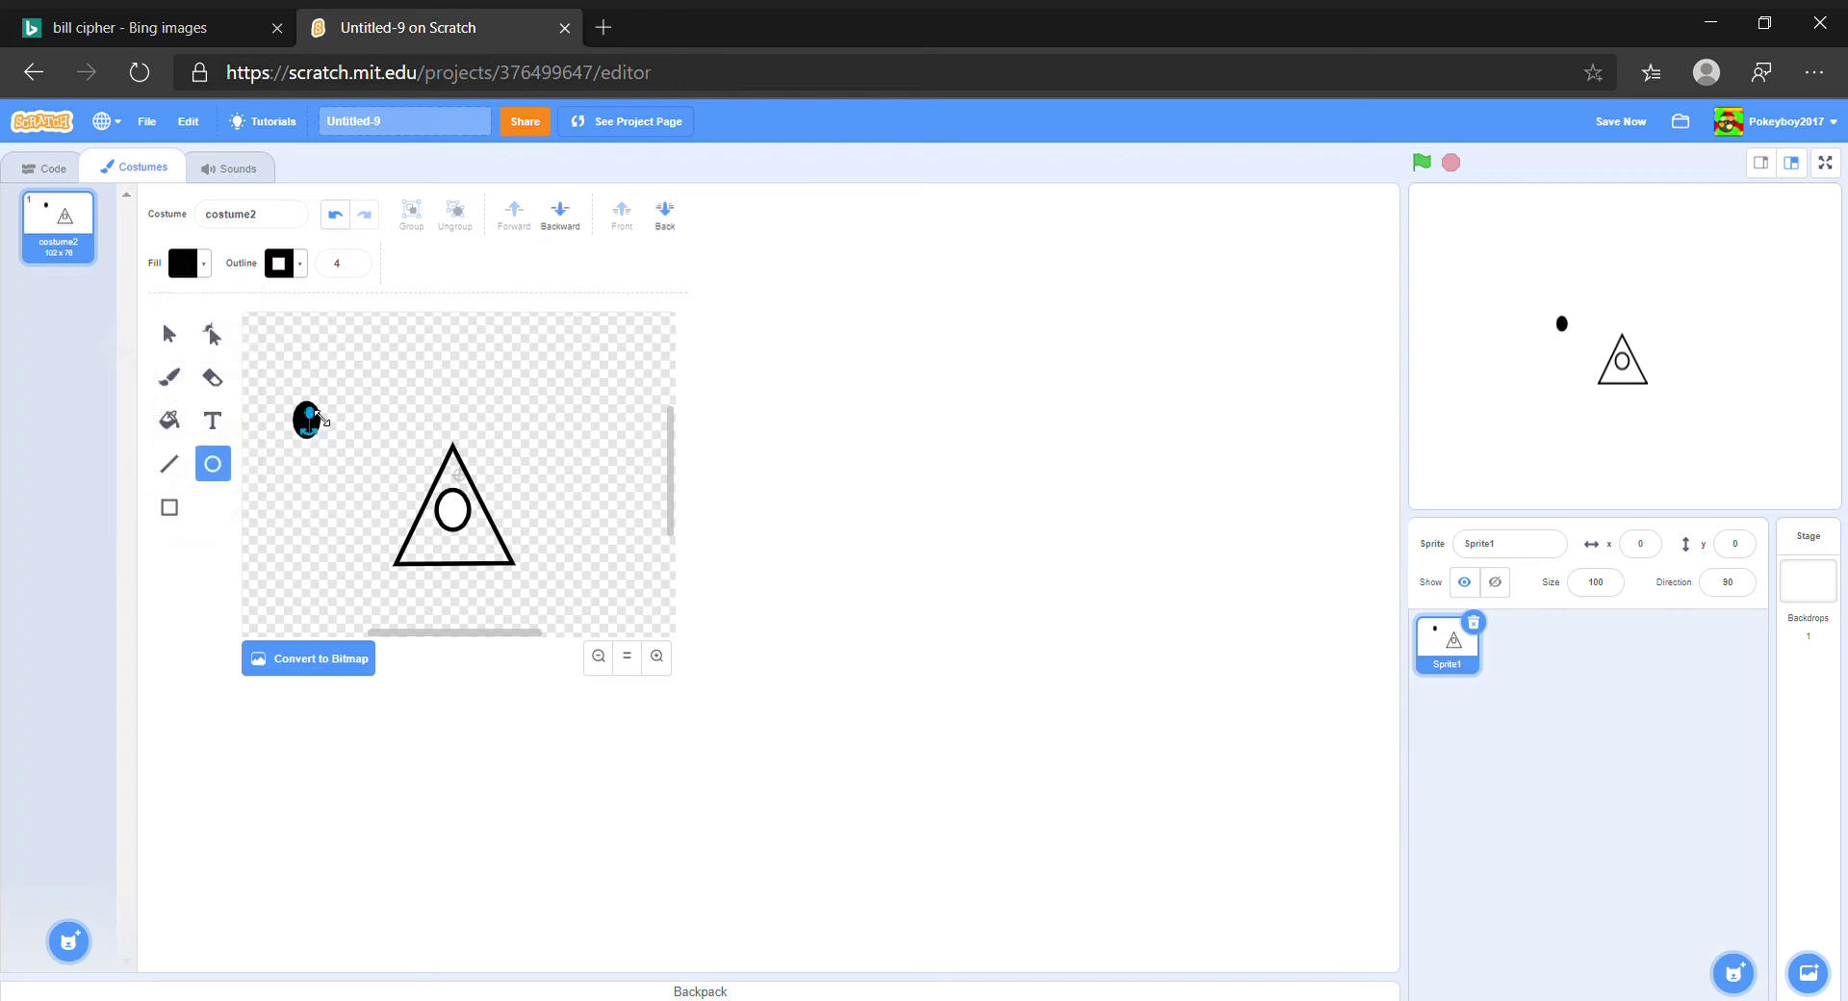
left_click(277, 387)
left_click(169, 333)
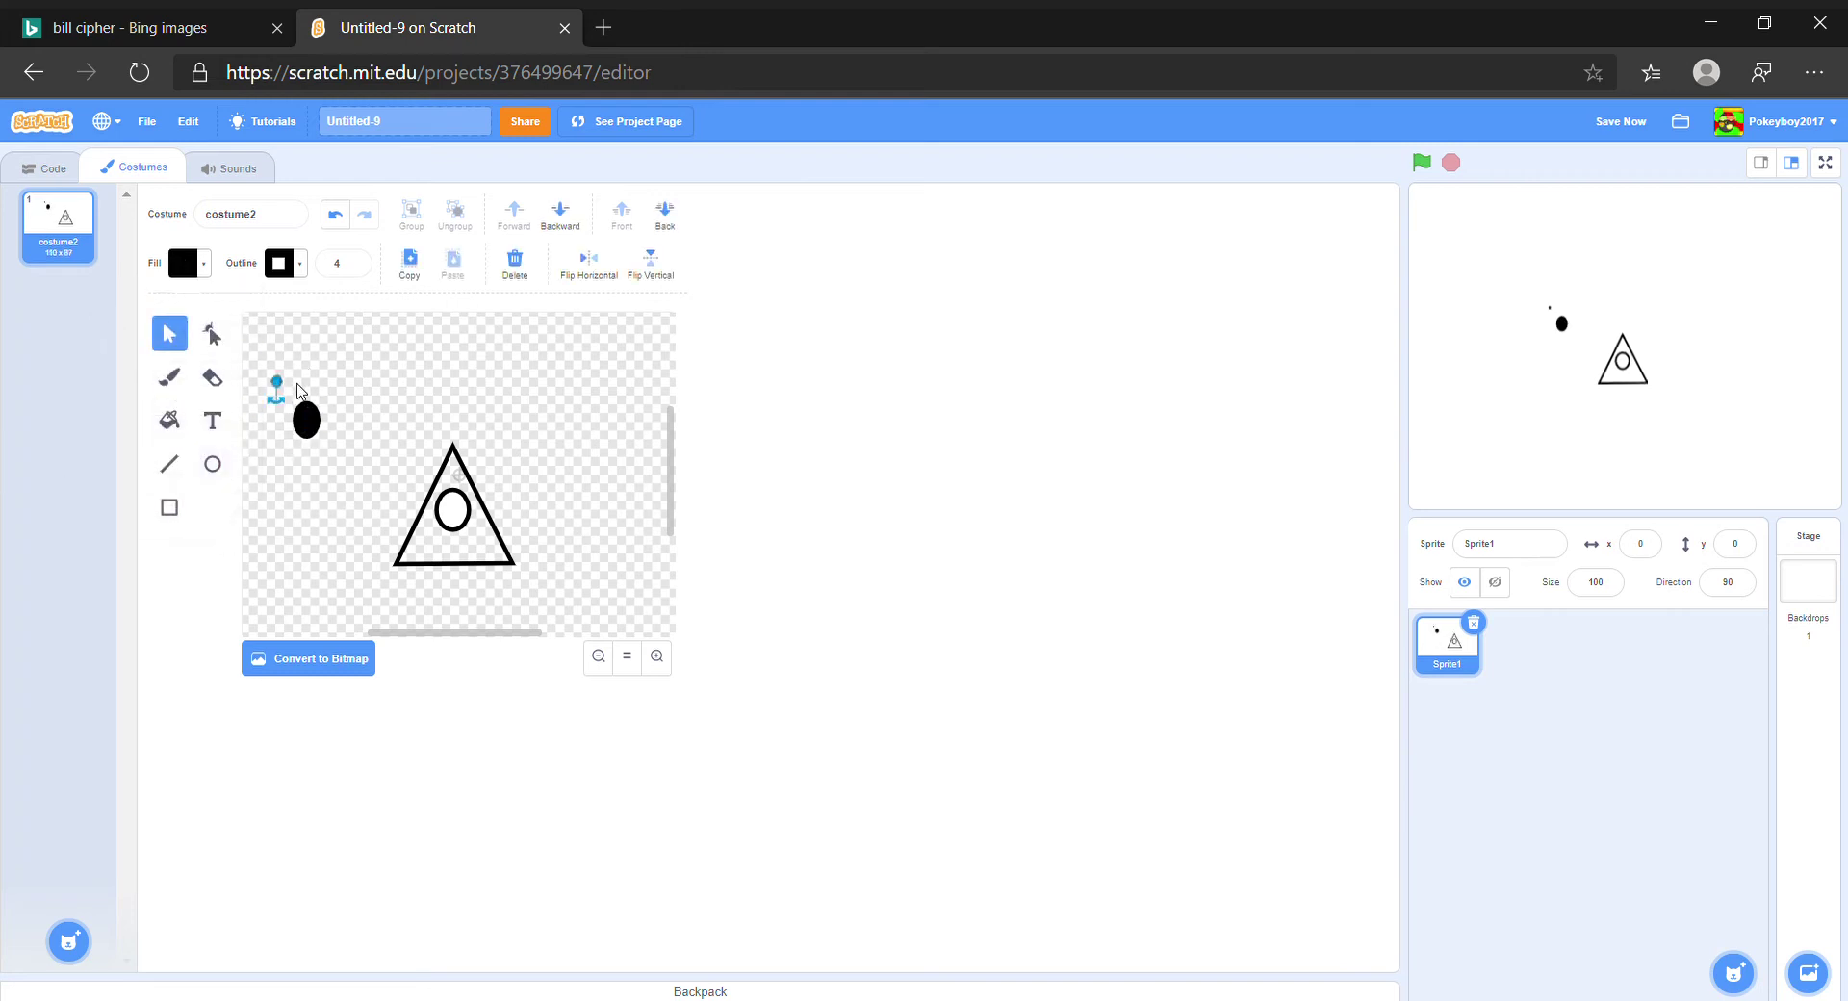
left_click(300, 393)
left_click(304, 433)
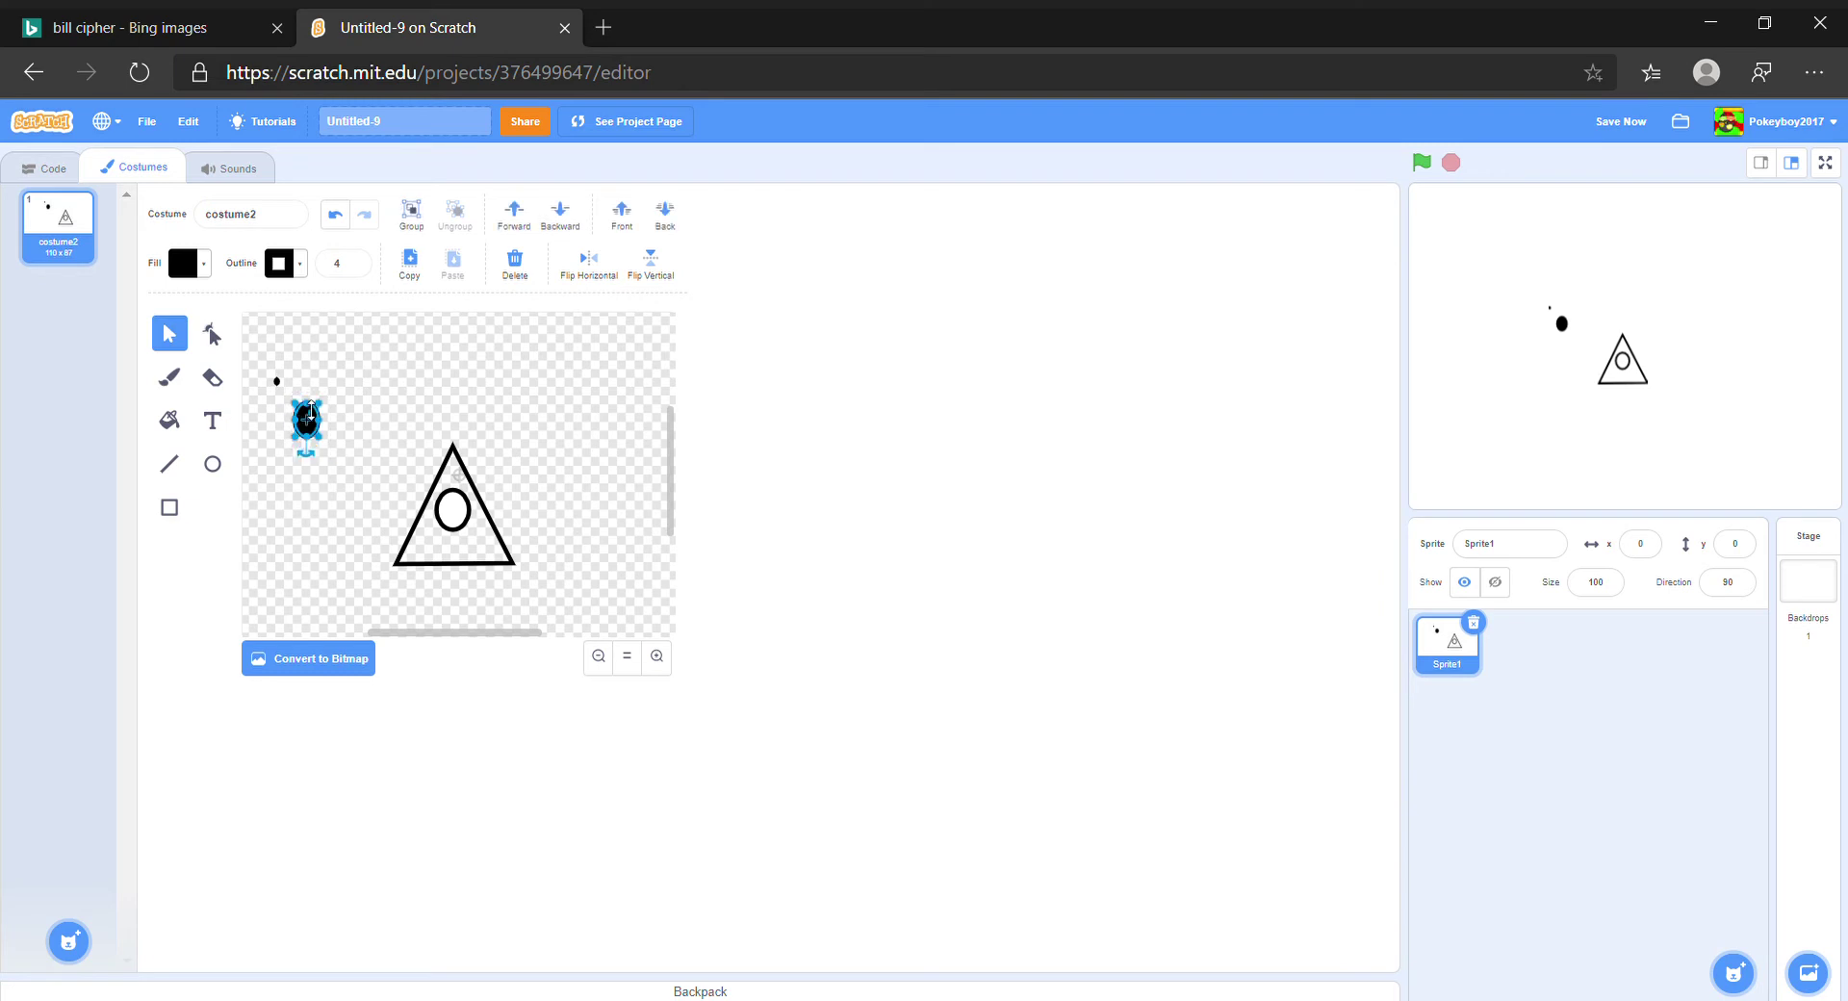
left_click_drag(321, 409, 462, 523)
left_click(387, 546)
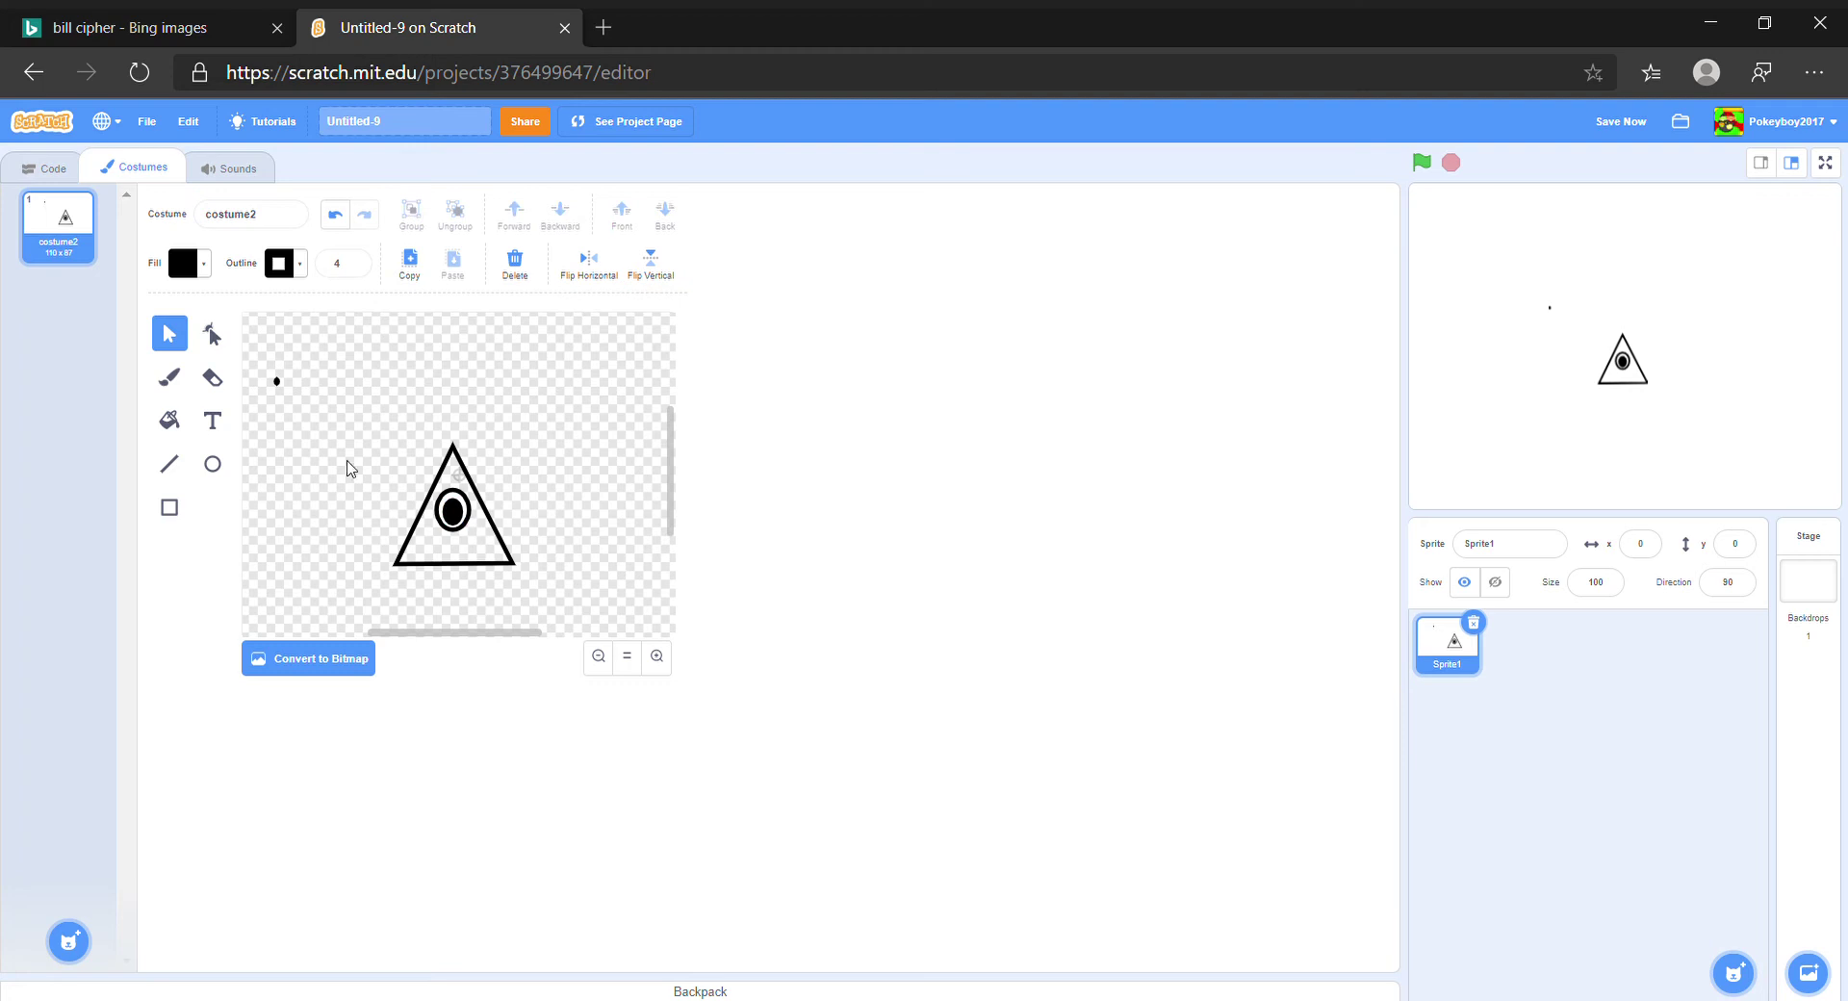
Reshape the black pupil into a narrow vertical slit spanning the eye's height, matching the reference image
left_click(174, 19)
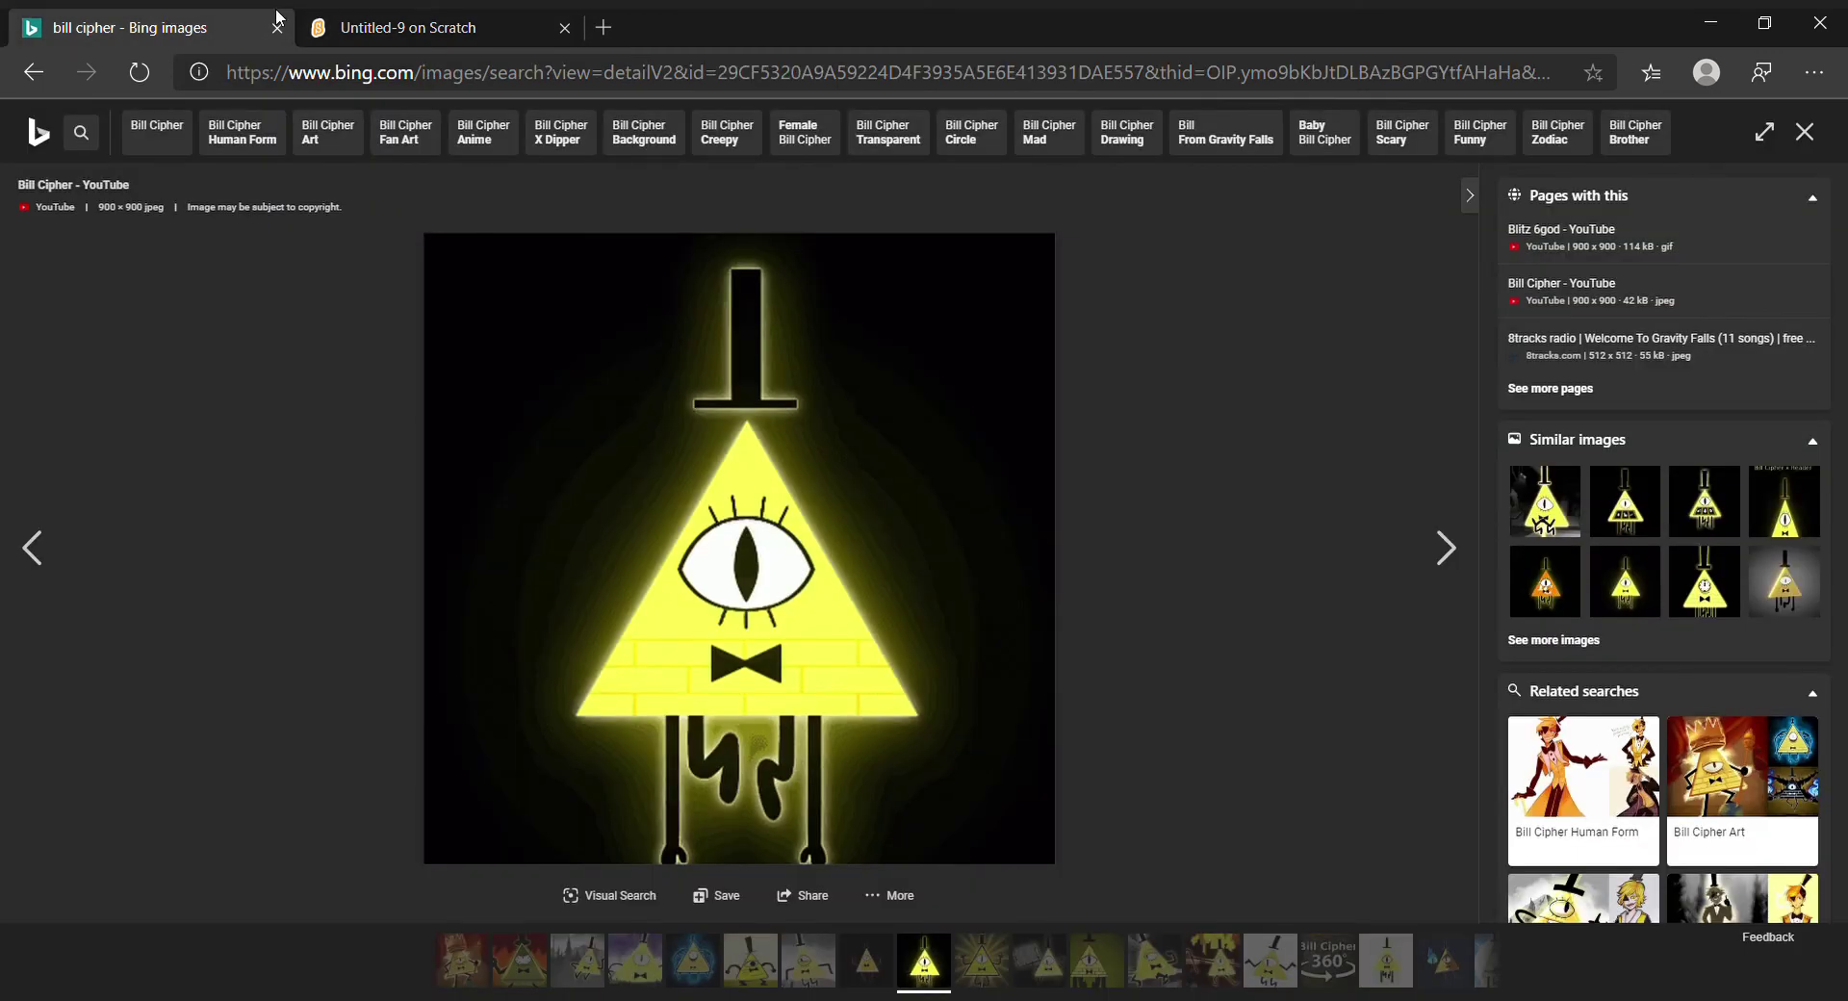
left_click(404, 21)
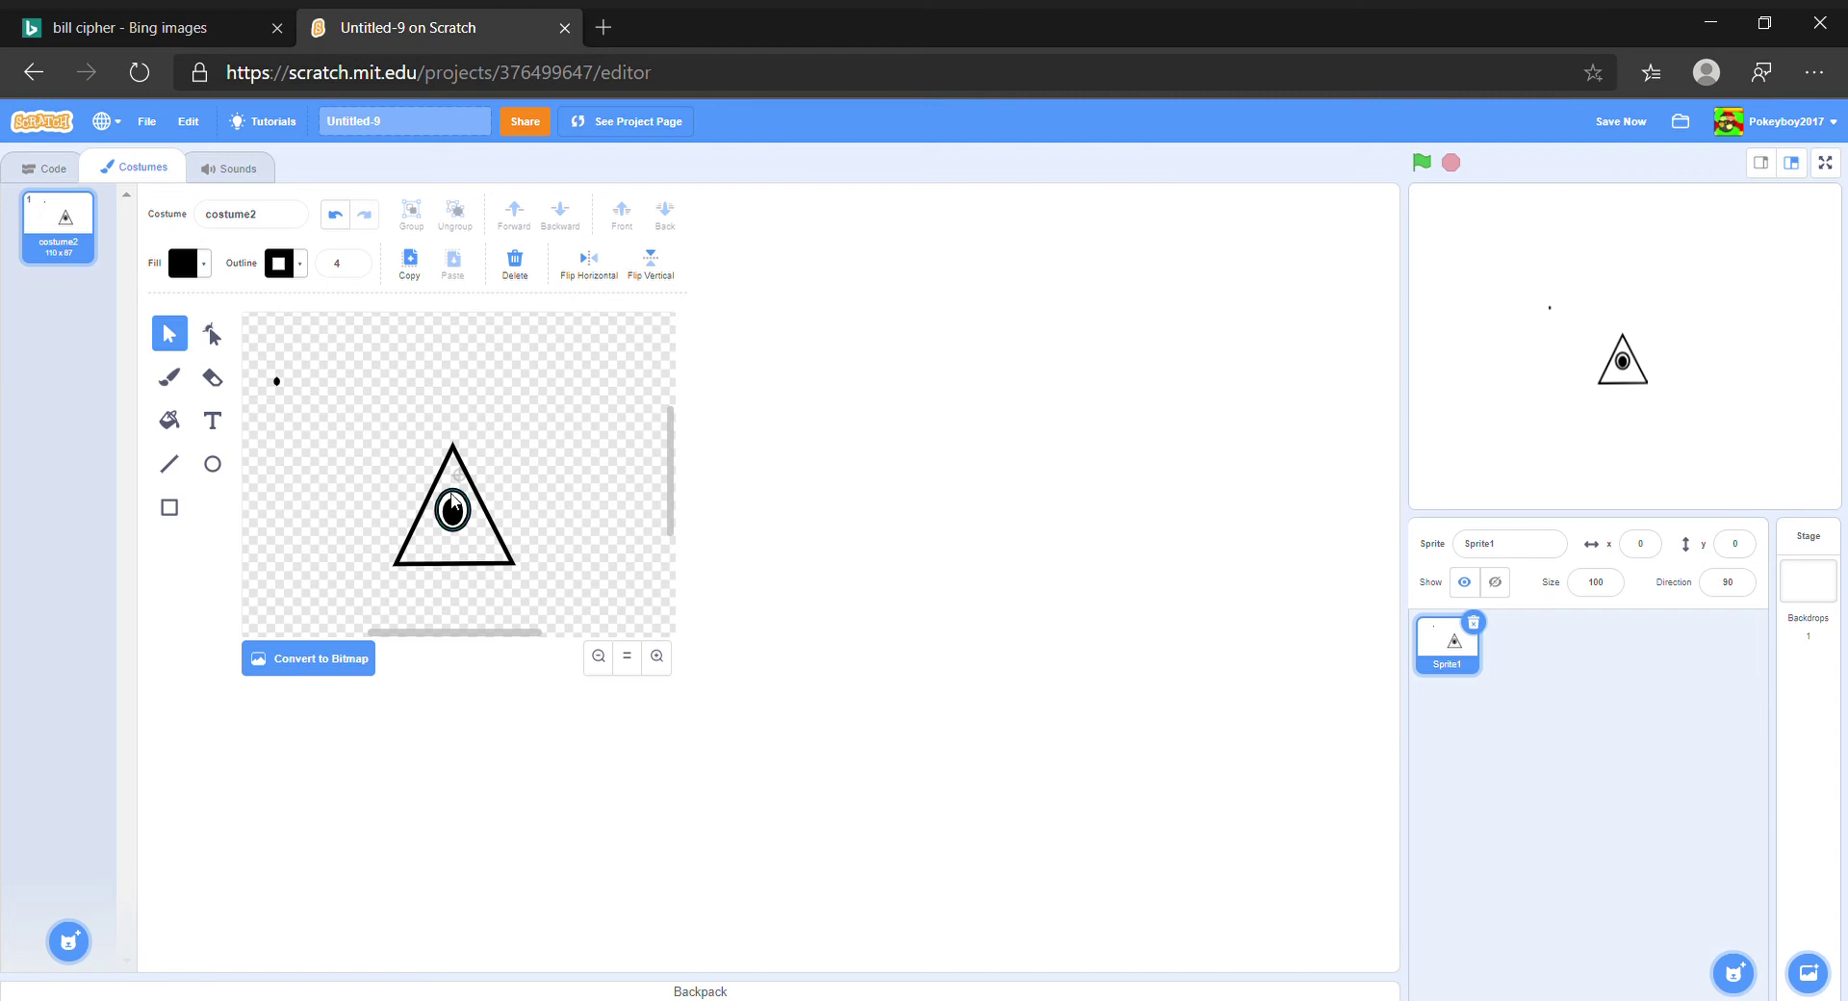
left_click(458, 508)
left_click_drag(469, 513, 465, 512)
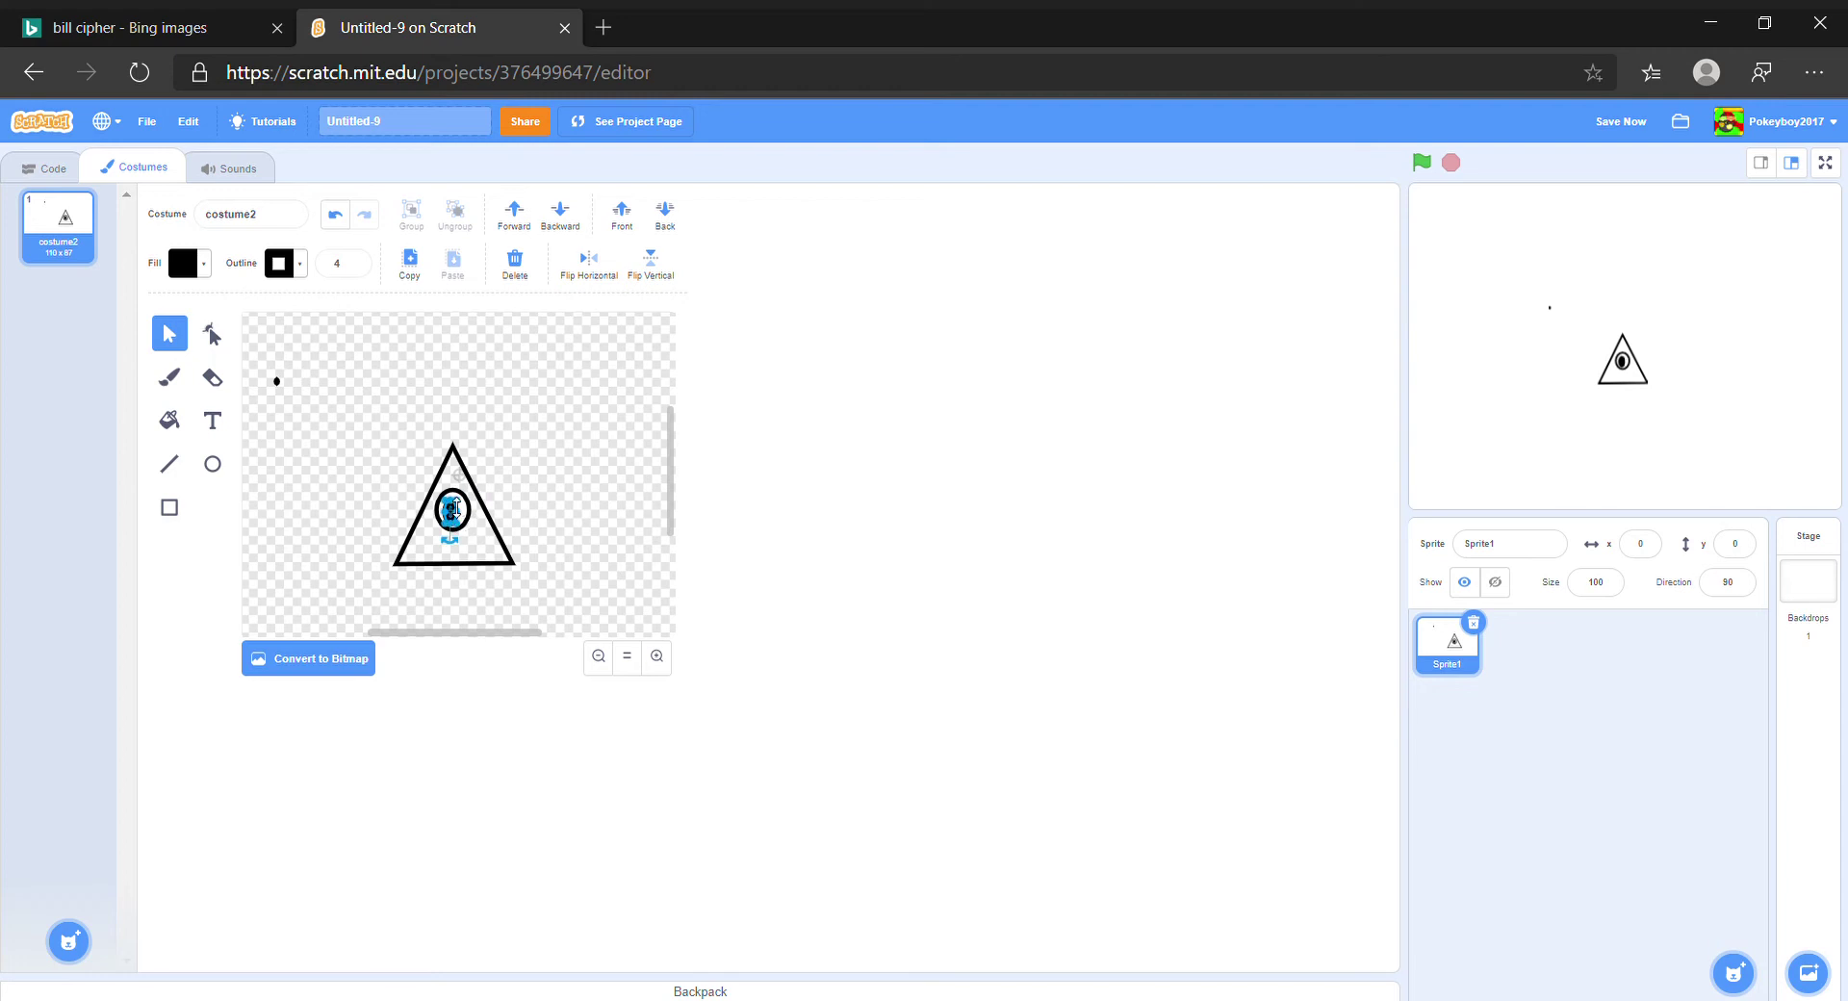
left_click_drag(454, 506, 464, 520)
left_click(483, 555)
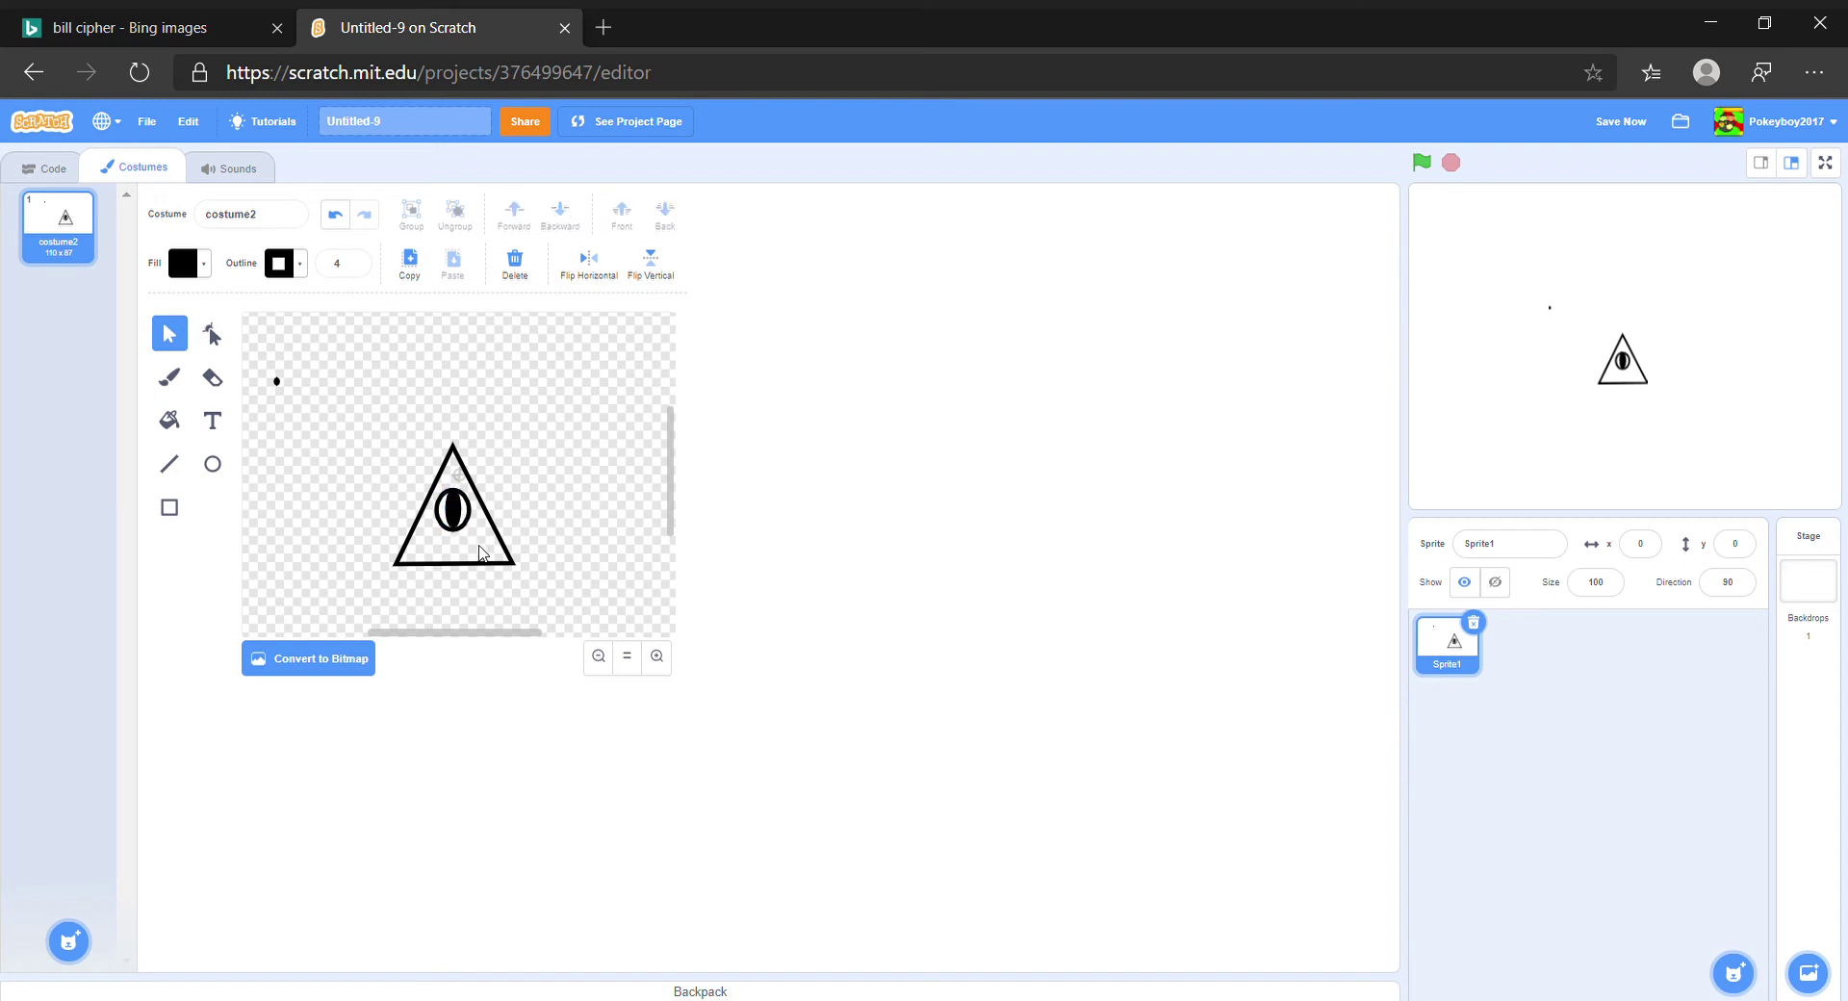
Draw short black eyelashes along the eye's upper edge with the Line tool, following the reference image
left_click(150, 16)
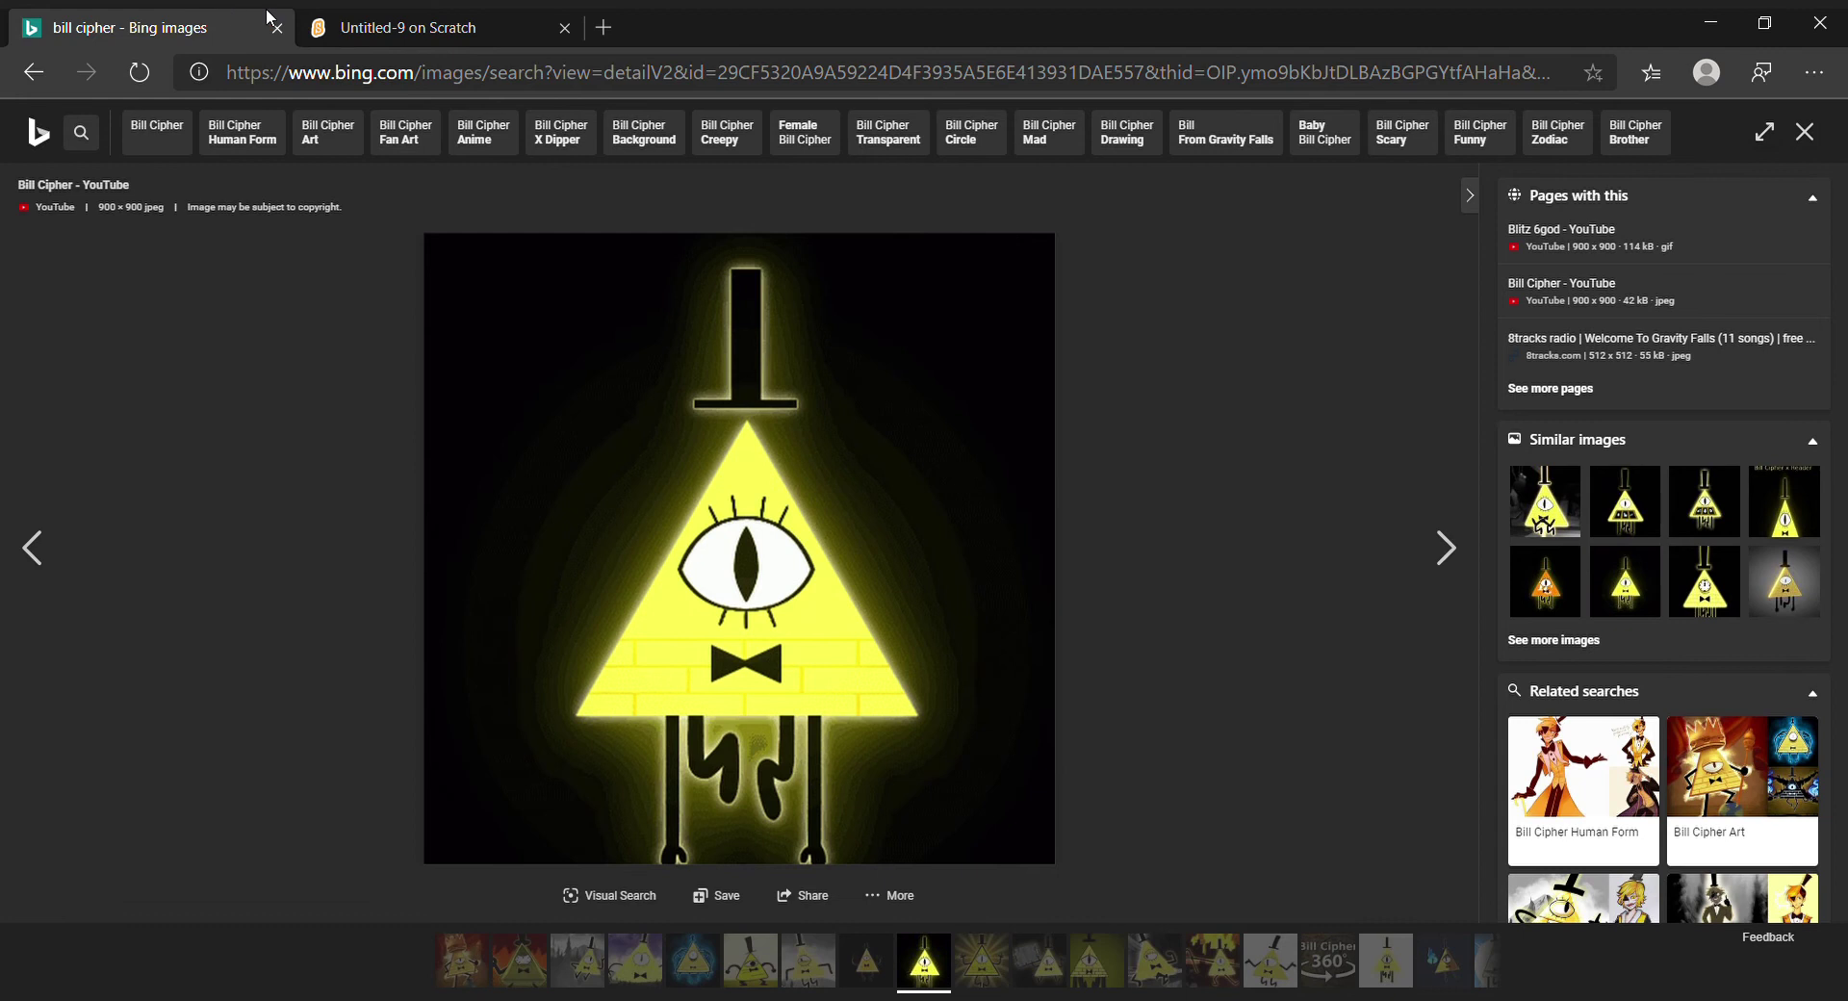
left_click(332, 19)
left_click(169, 463)
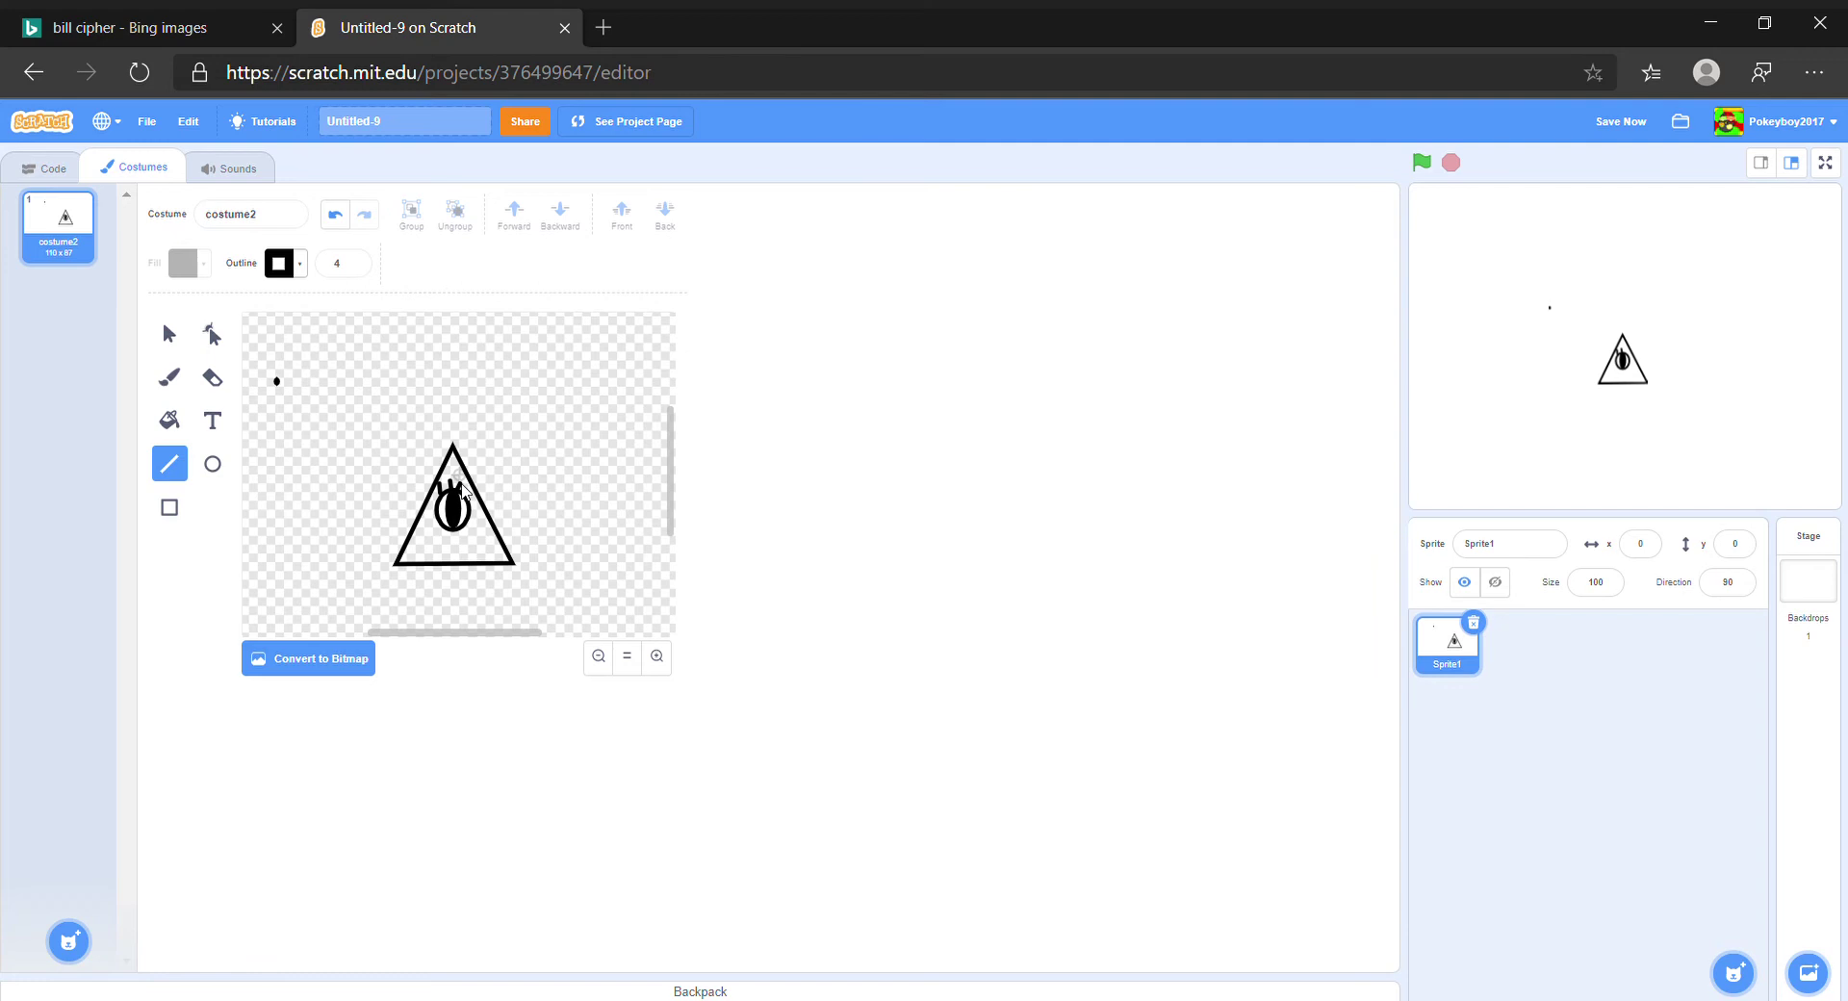
left_click(231, 27)
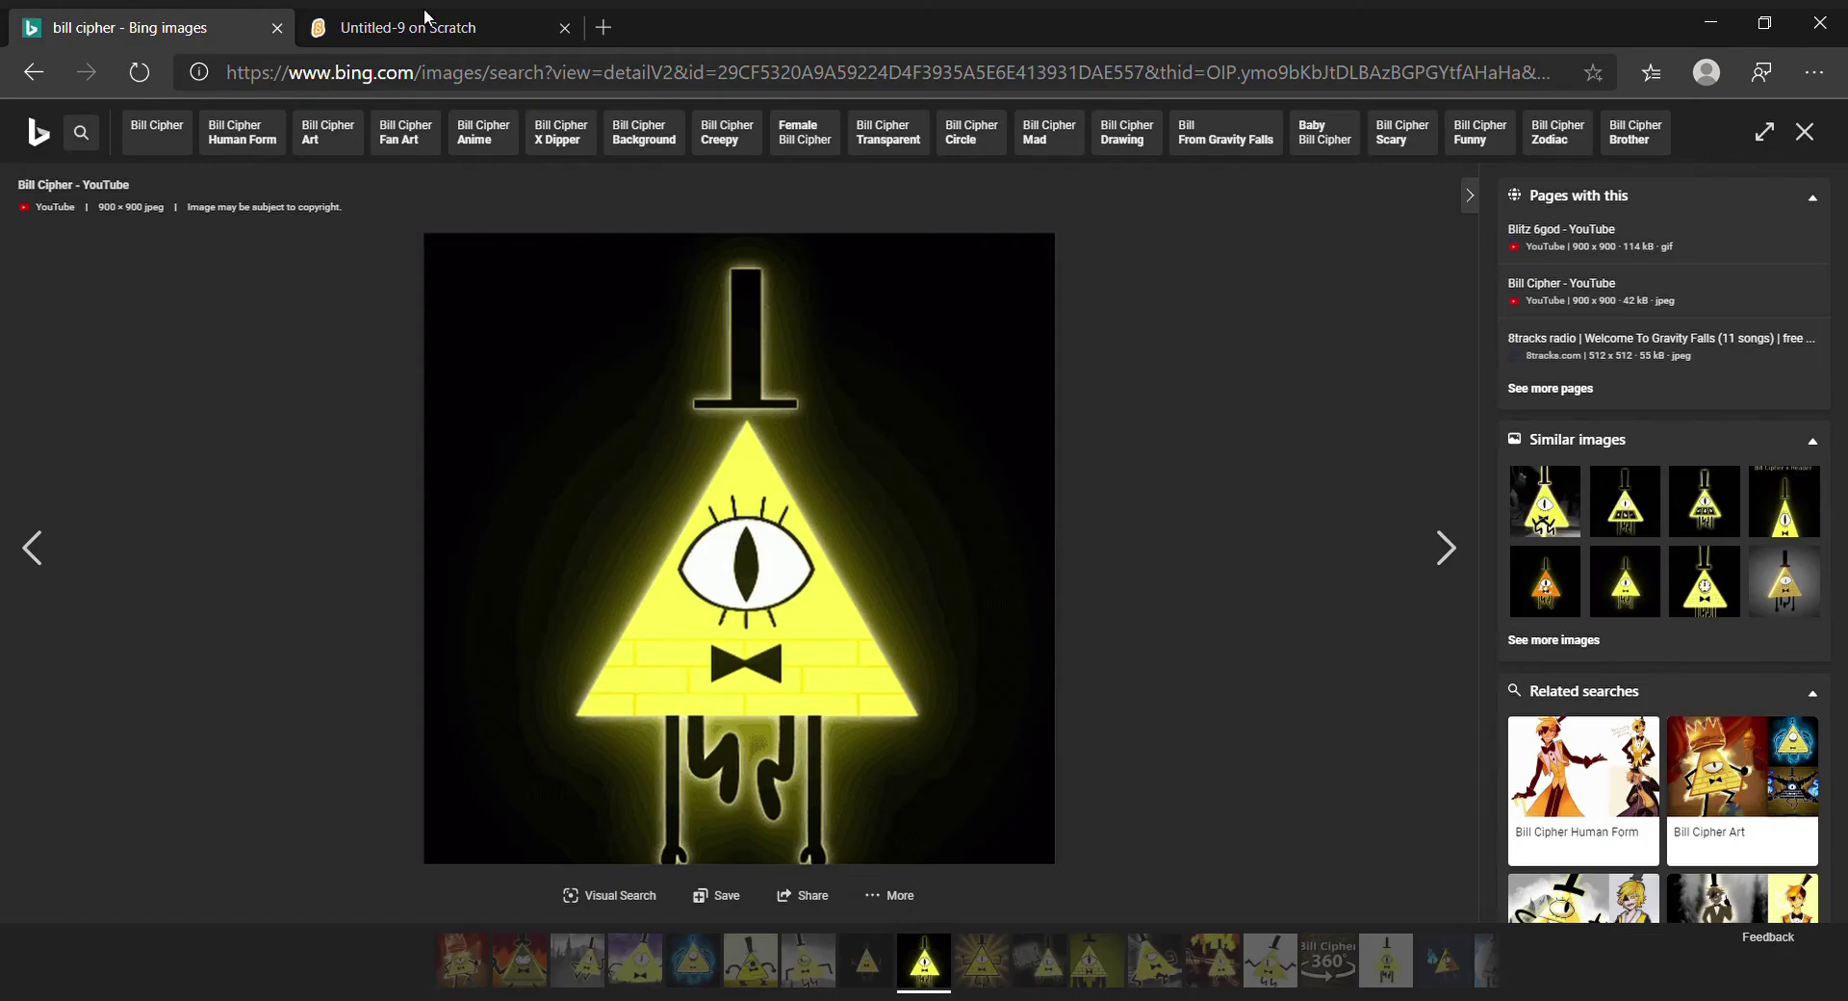
left_click(392, 16)
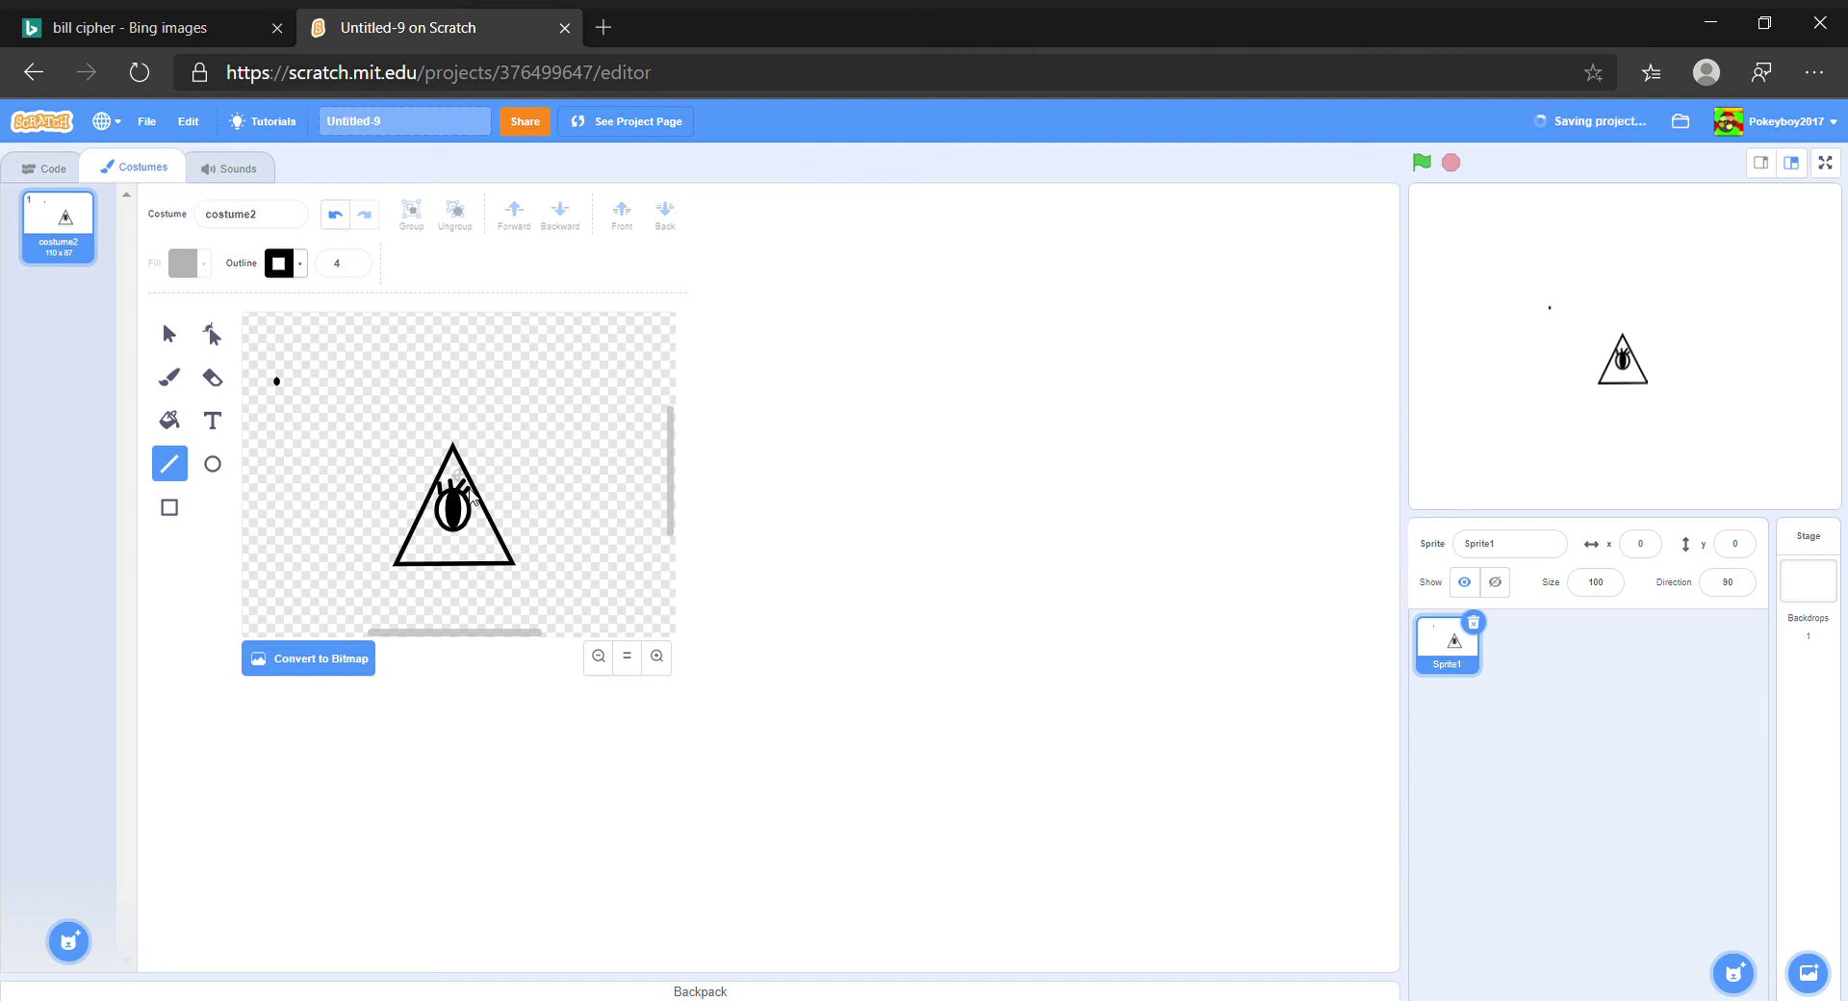
Draw black eyelash lines fanning out from the eye's lower edge, following the reference image
left_click(217, 17)
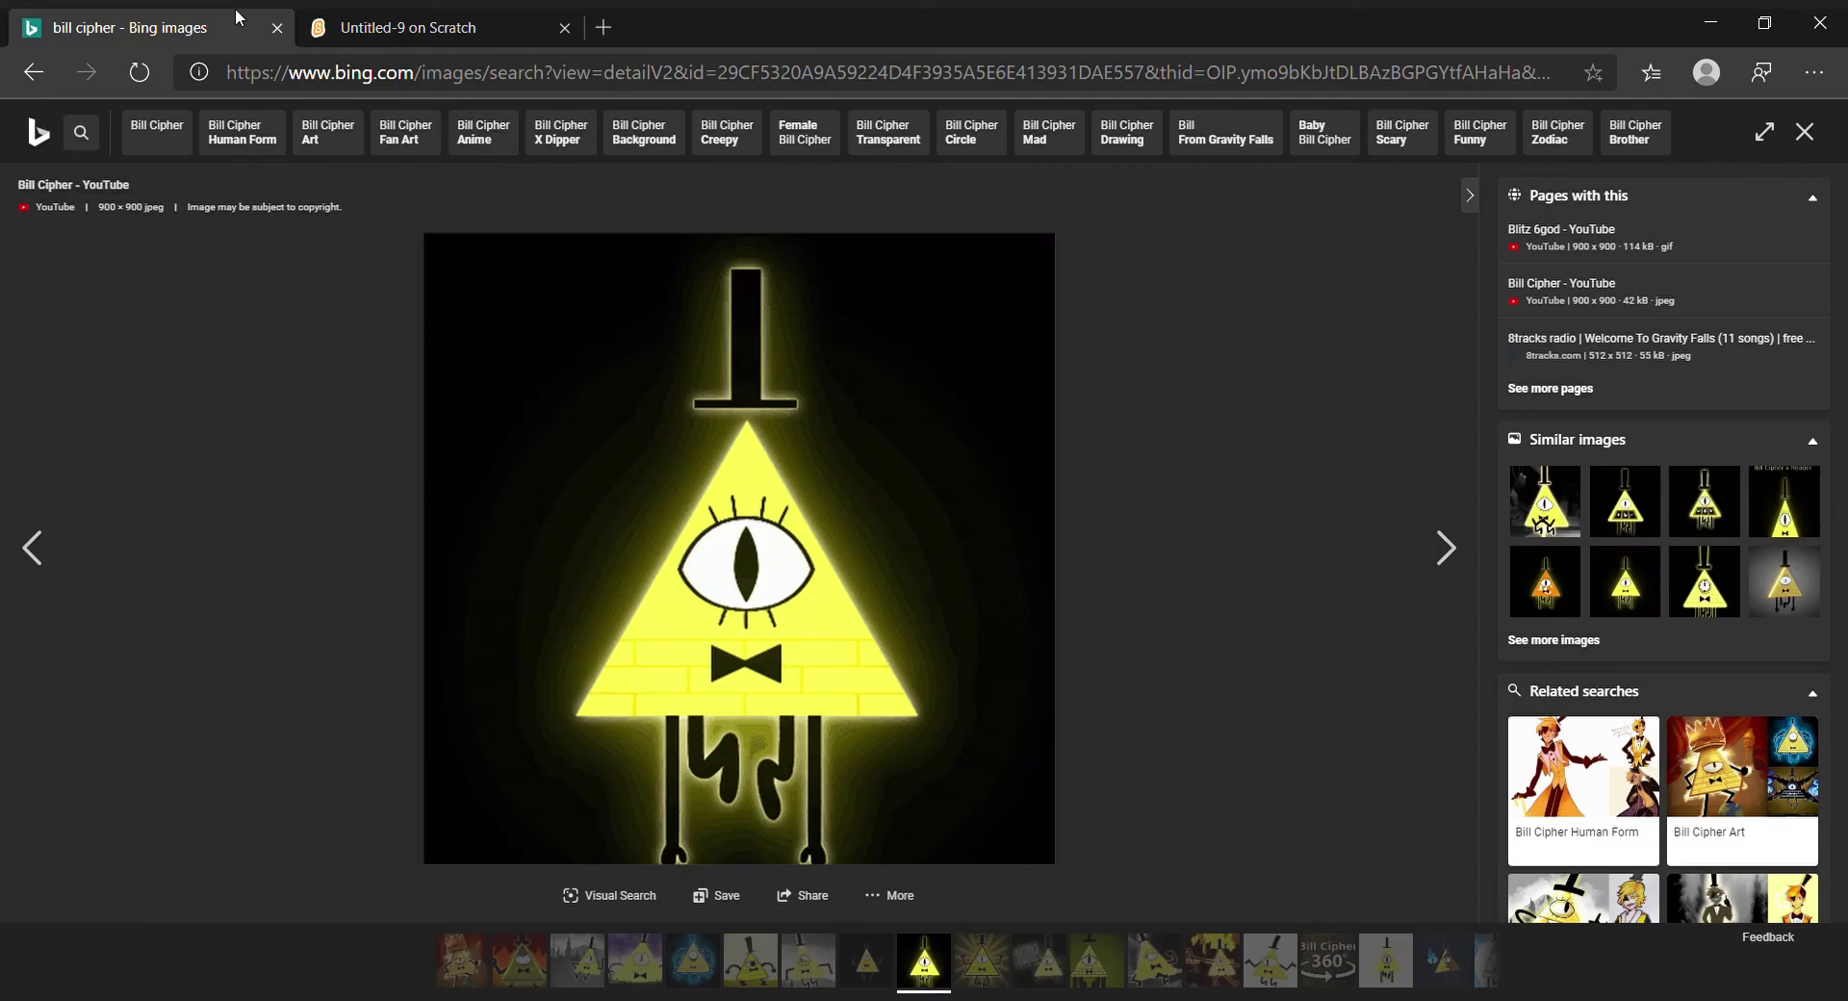
left_click(375, 17)
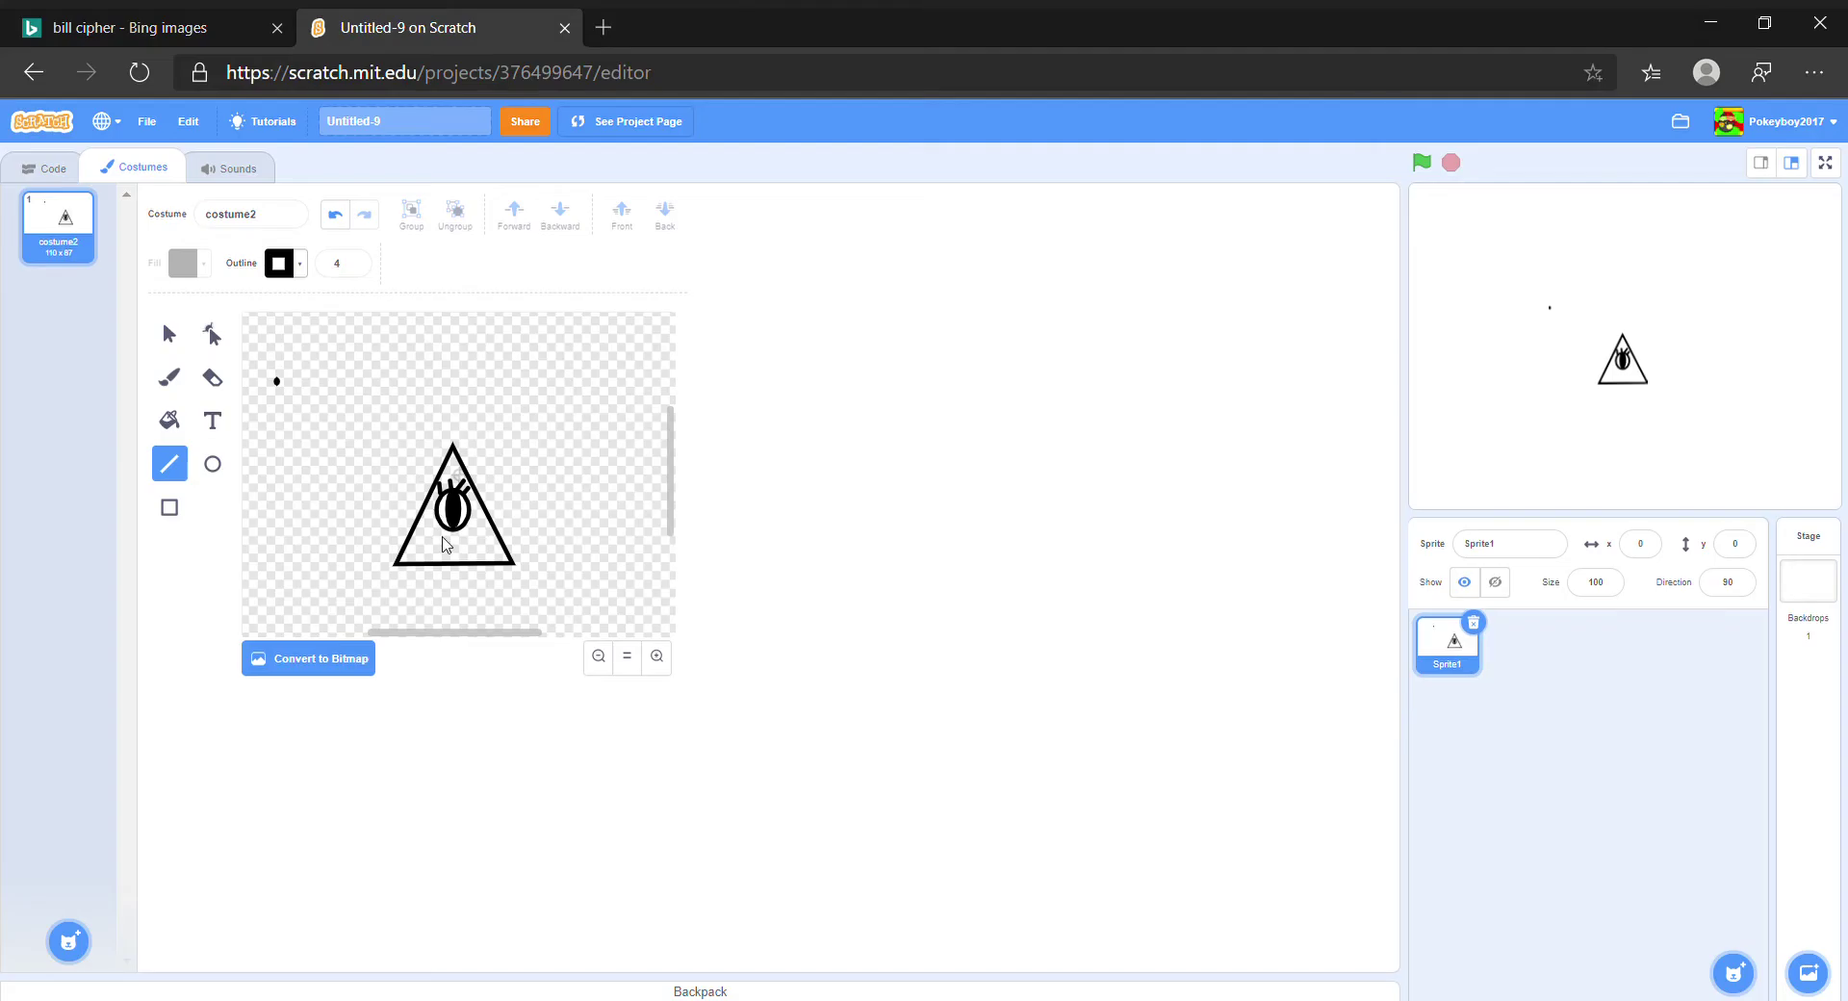
mouse_move(438, 538)
left_mouse_down()
mouse_move(449, 522)
mouse_move(453, 543)
left_mouse_up()
Draw a top hat outline above the triangle from straight lines, with a horizontal brim and a tall narrow crown
left_click(255, 21)
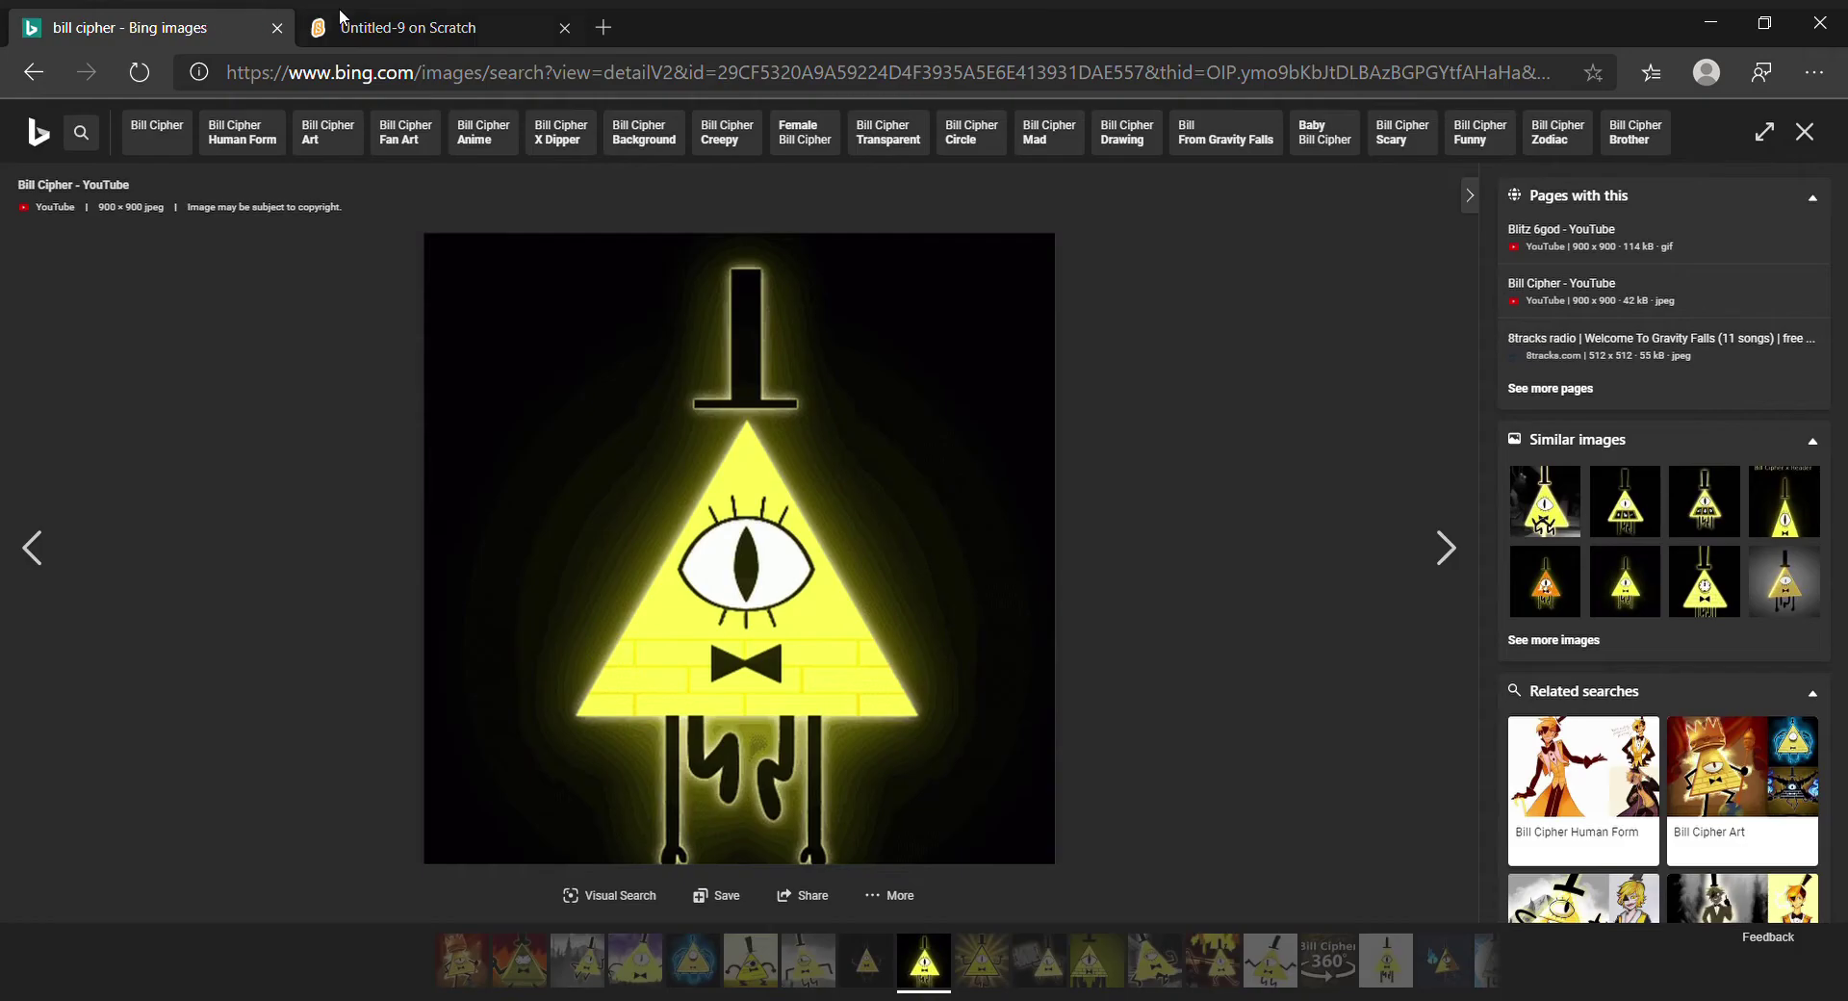
left_click(342, 22)
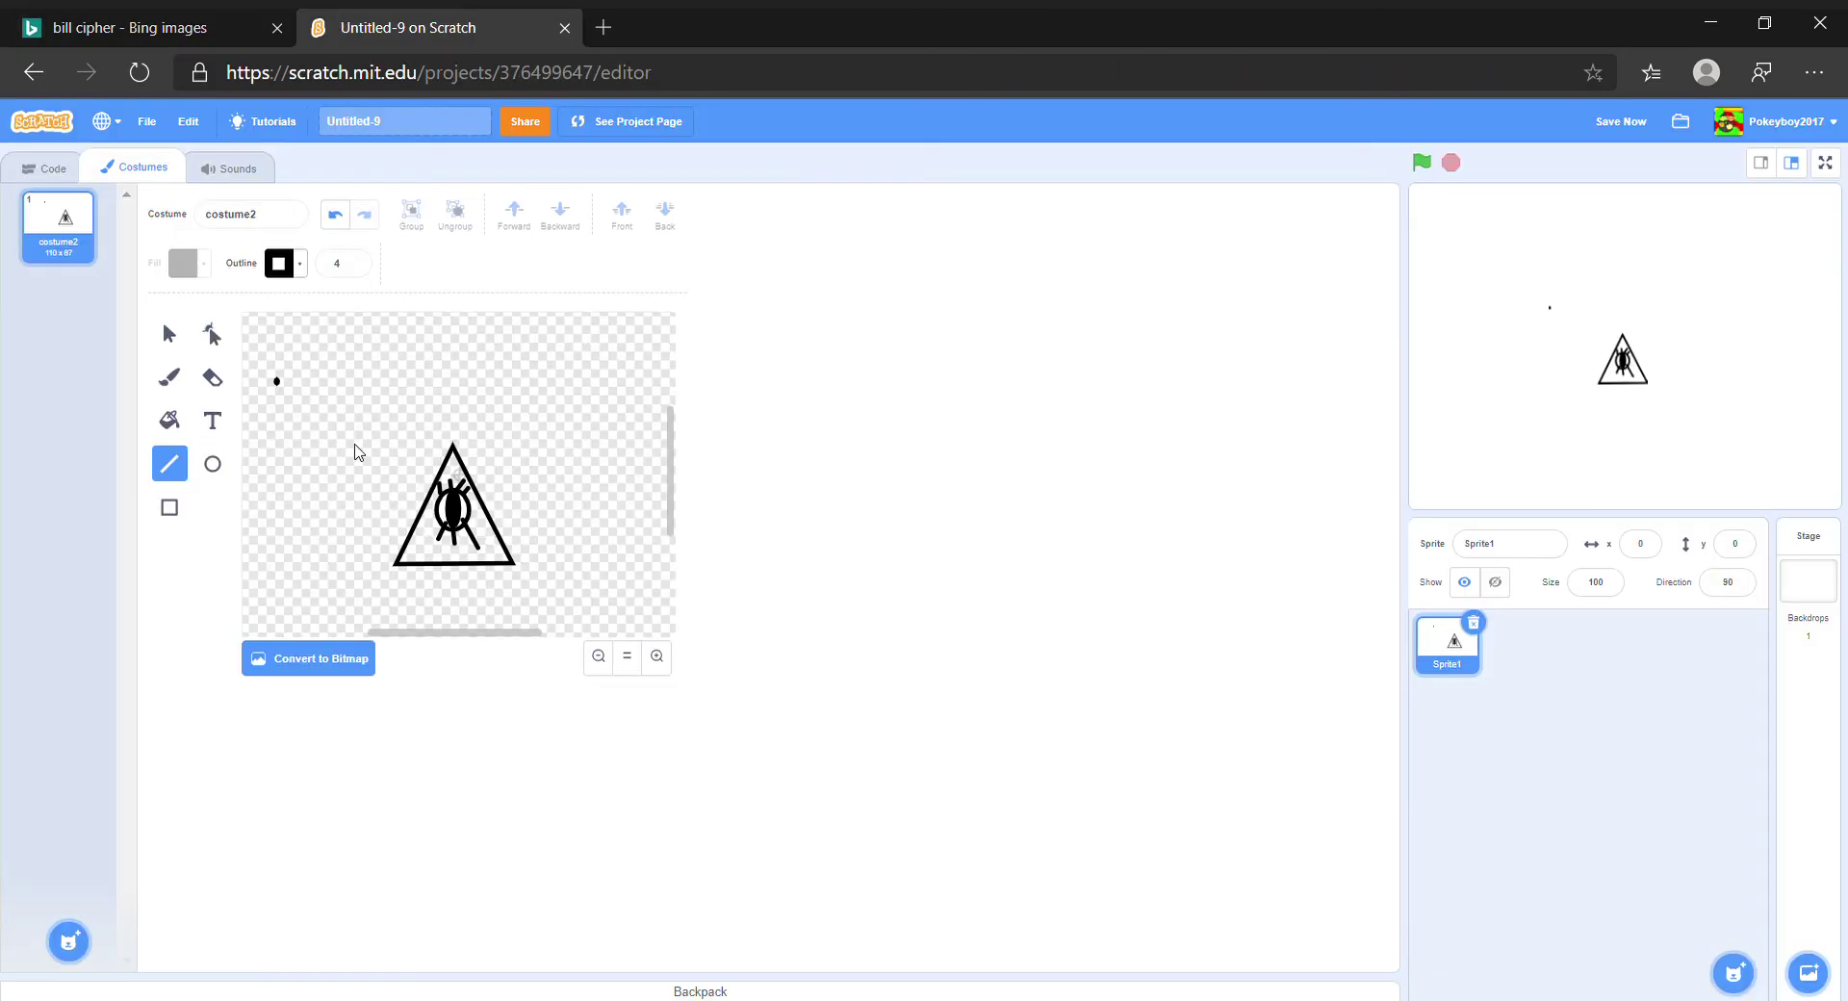
left_click_drag(430, 422, 476, 421)
left_click_drag(463, 421, 464, 372)
mouse_move(461, 371)
left_mouse_down()
mouse_move(438, 371)
mouse_move(441, 420)
left_mouse_up()
Draw two parallel vertical lines hanging below the triangle's left corner as the first long limb
left_click(145, 25)
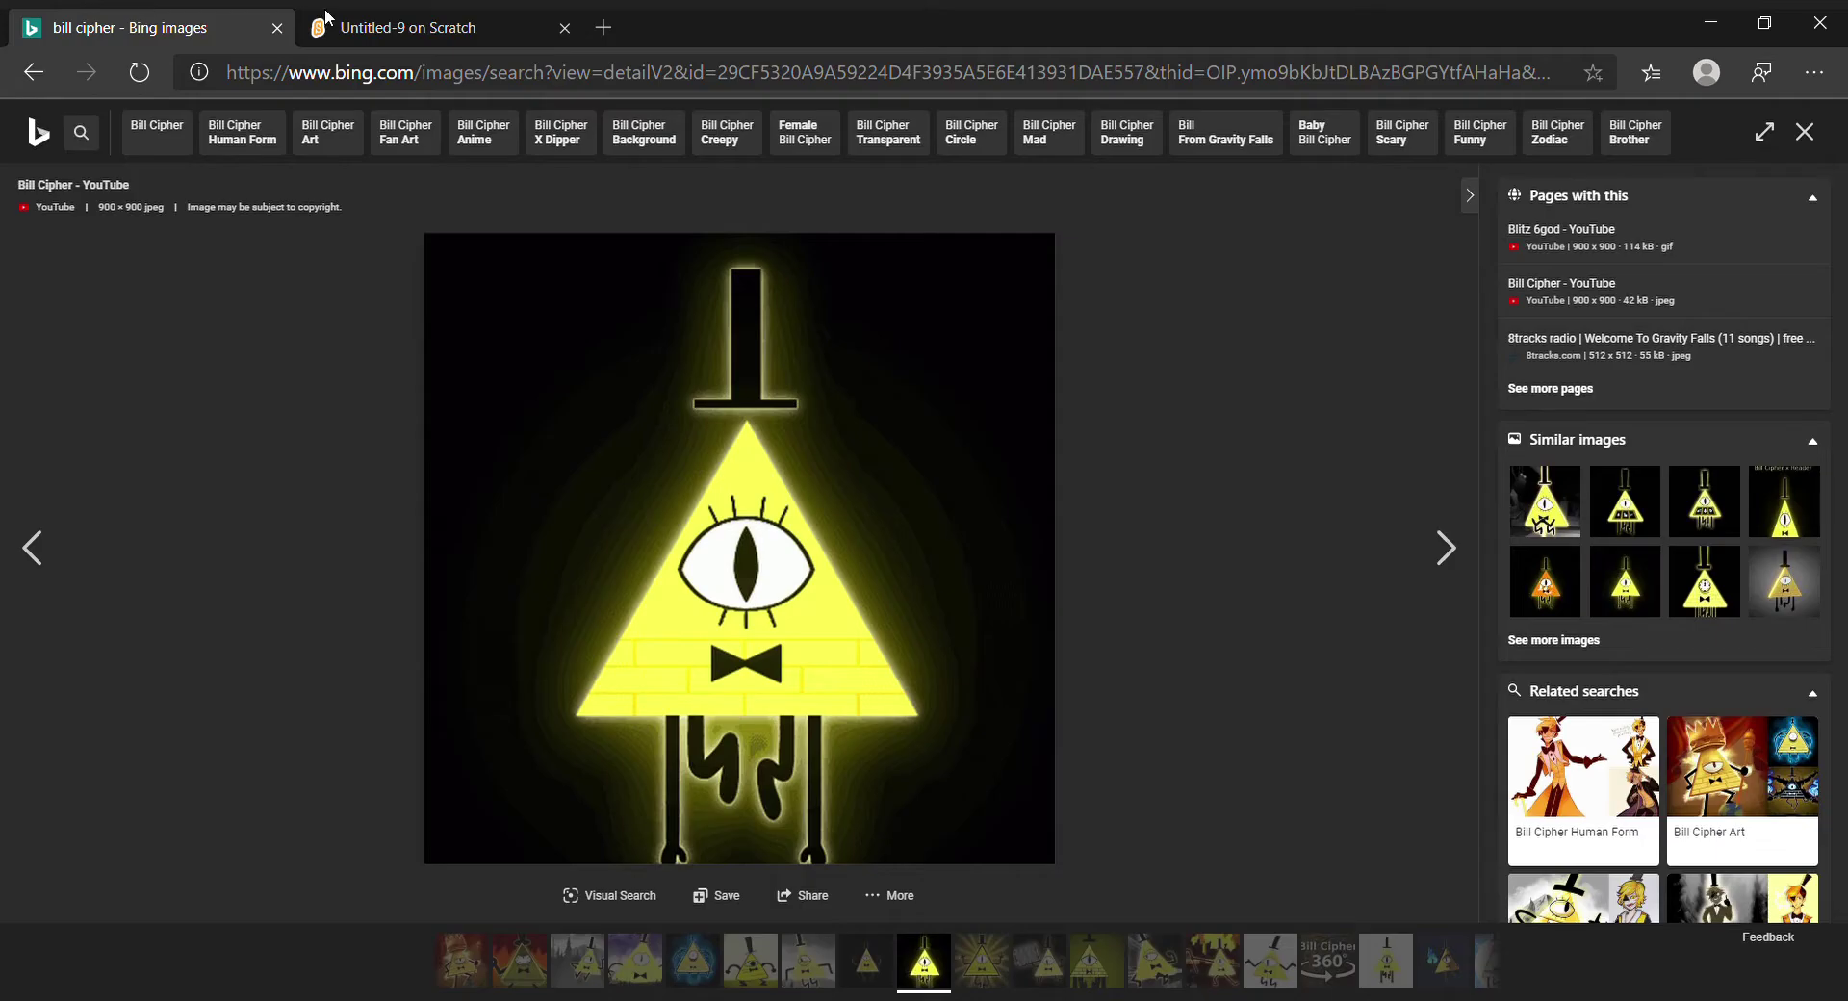
left_click(359, 16)
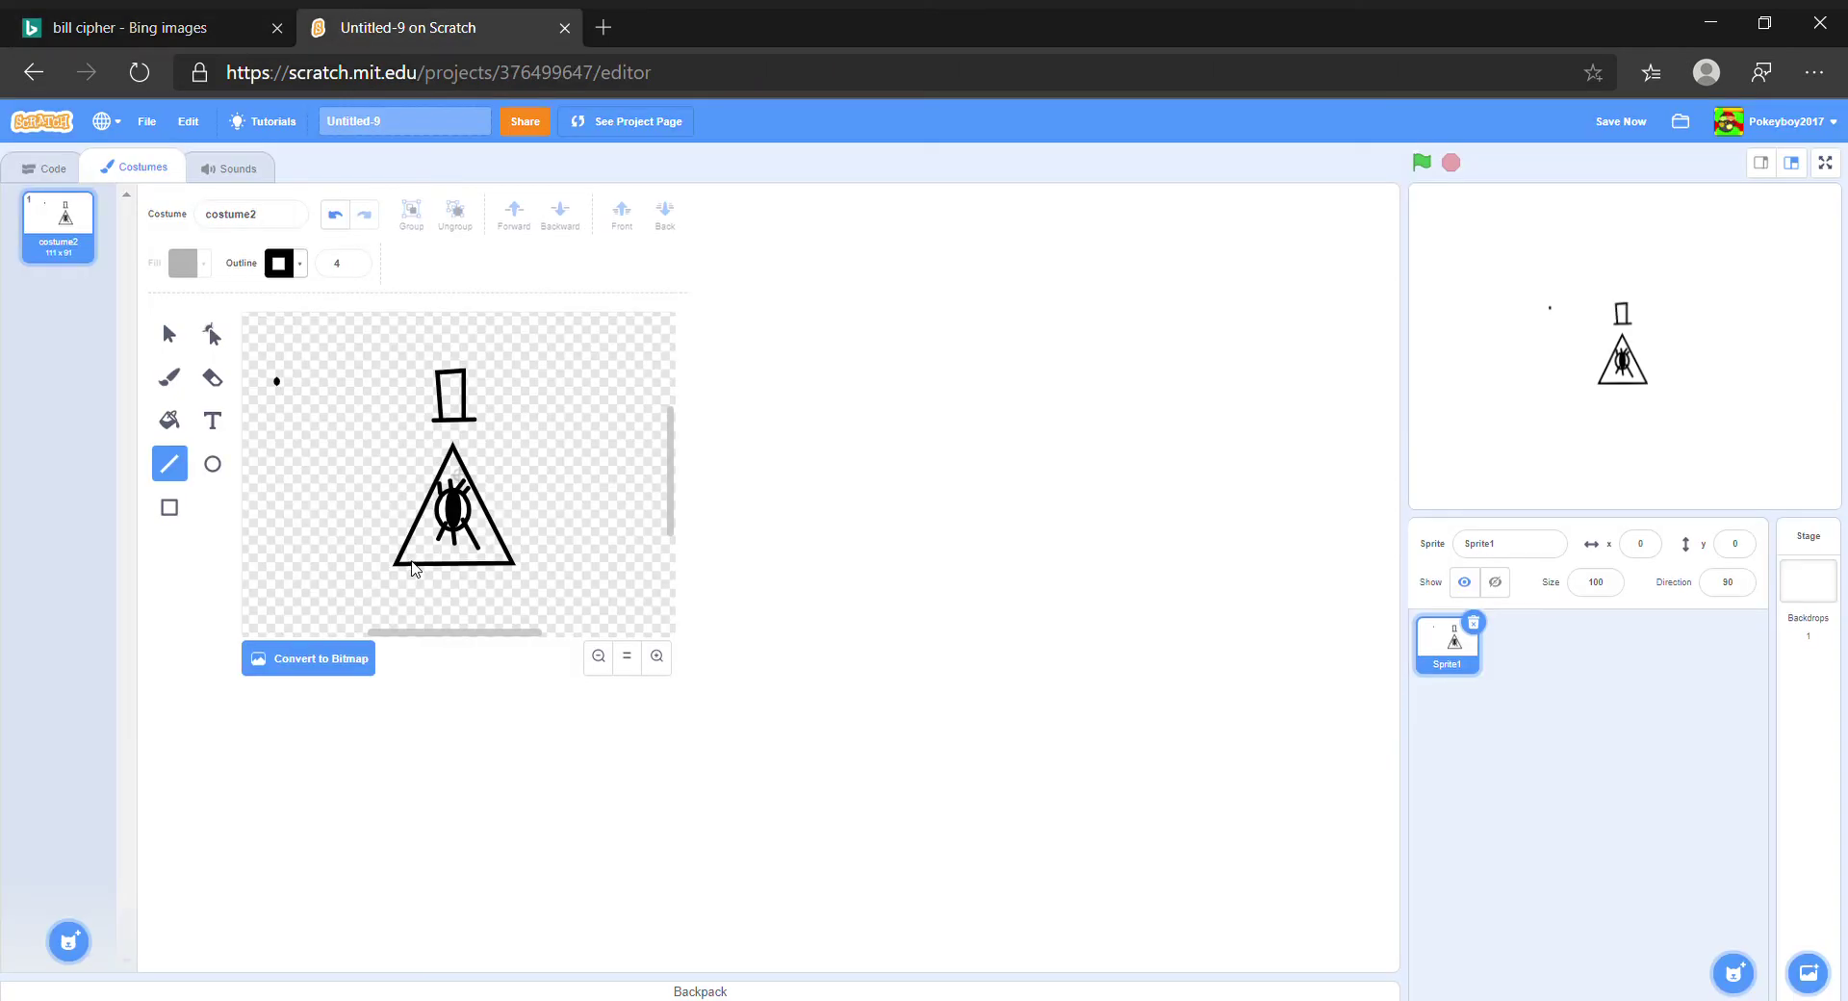
mouse_move(411, 563)
left_mouse_down()
mouse_move(409, 633)
mouse_move(424, 592)
mouse_move(426, 617)
left_mouse_up()
Add short vertical line pairs under the middle of the triangle's base and a long pair below its right corner
left_click(241, 23)
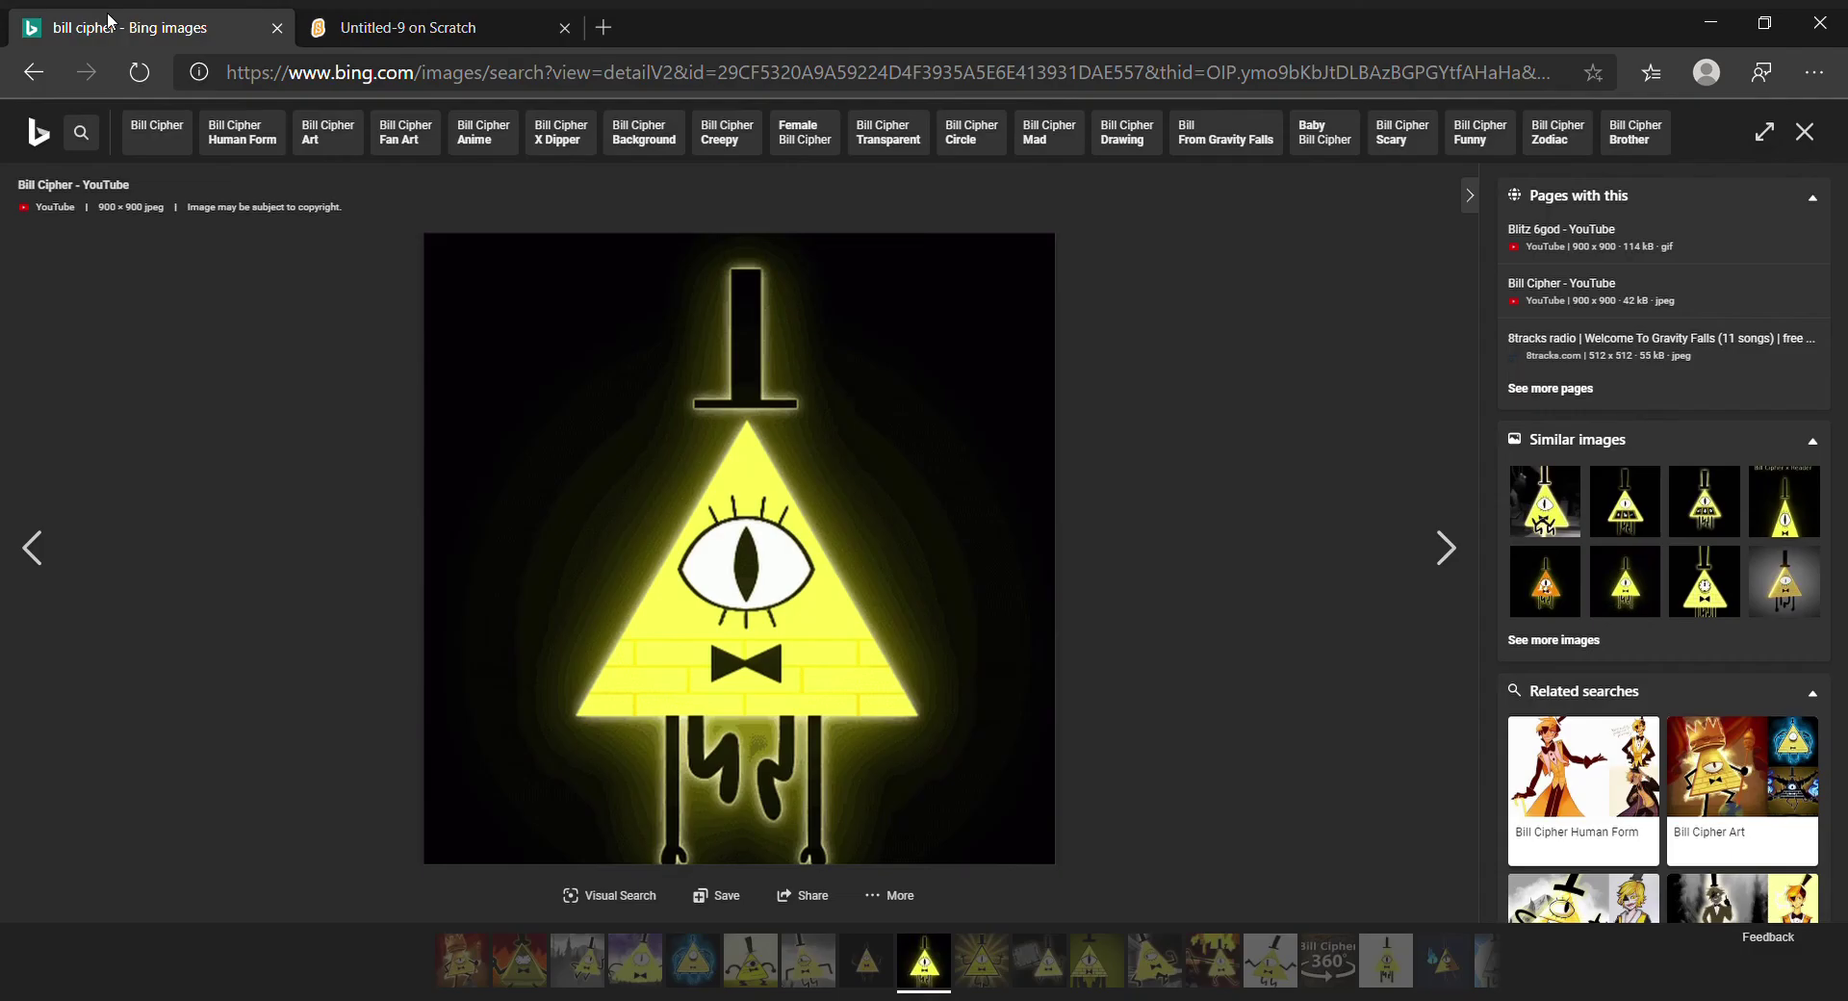
left_click(366, 16)
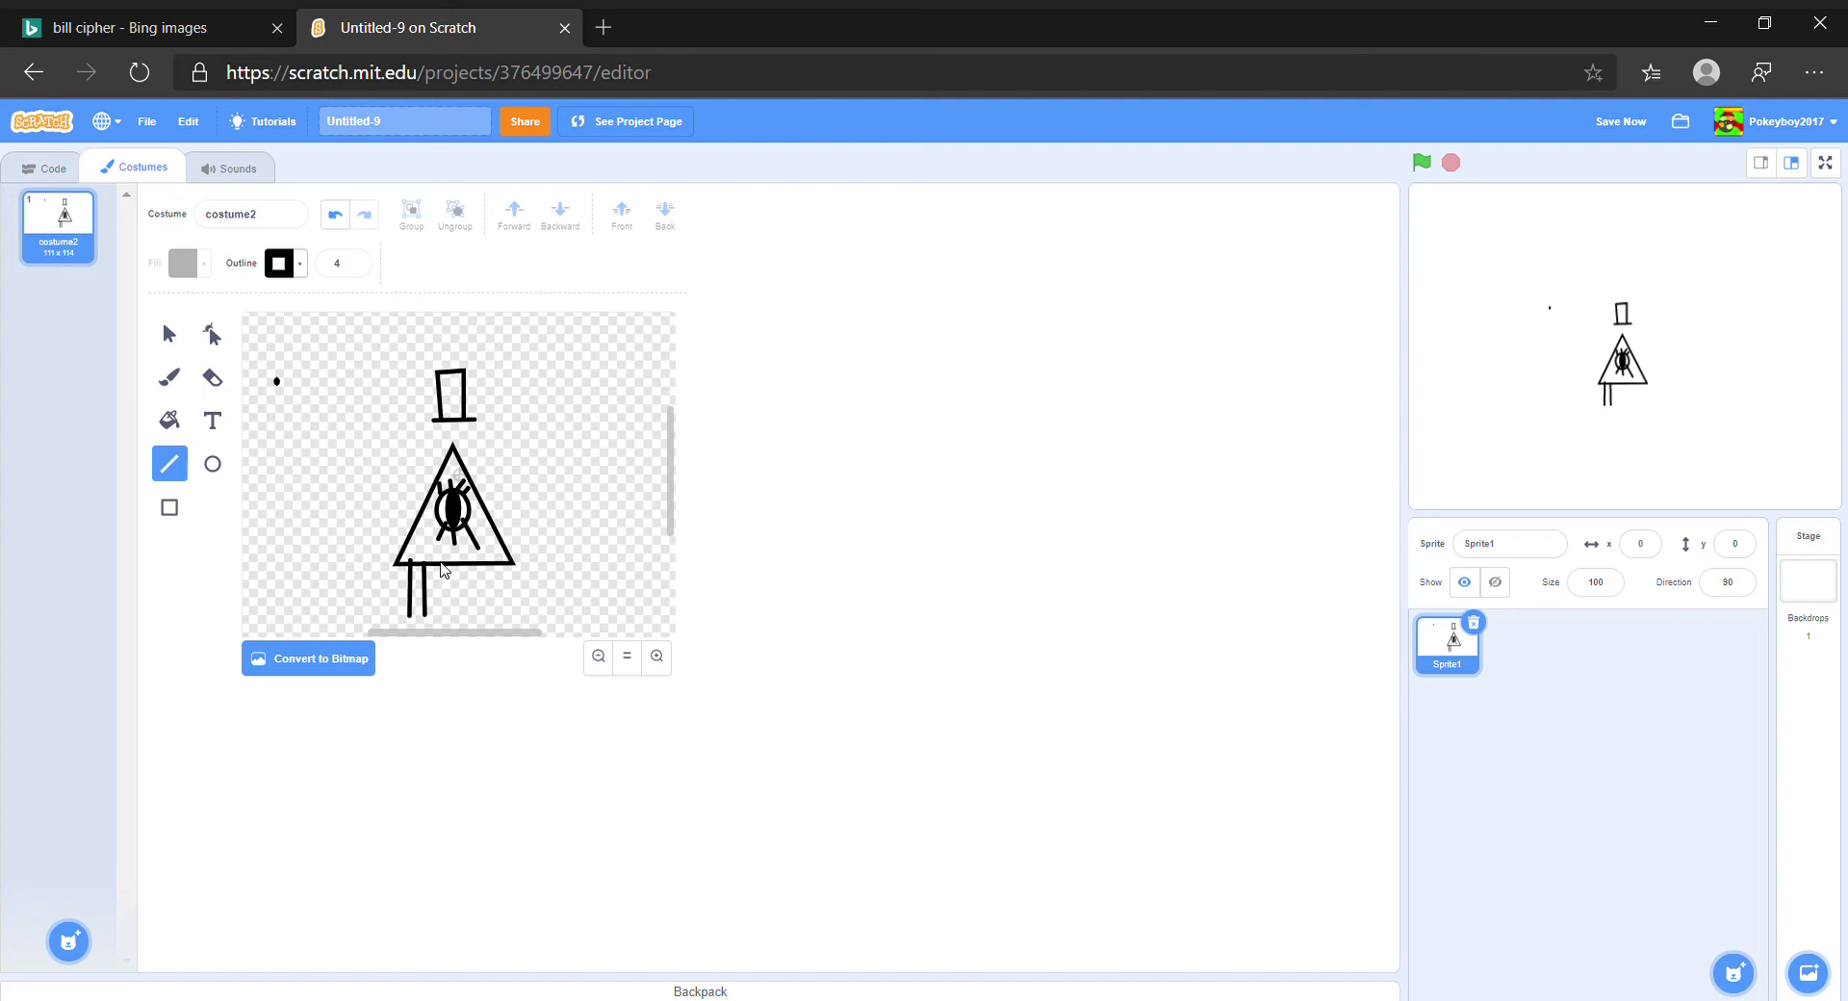
mouse_move(439, 558)
left_mouse_down()
mouse_move(440, 606)
mouse_move(454, 589)
left_mouse_up()
left_click(126, 27)
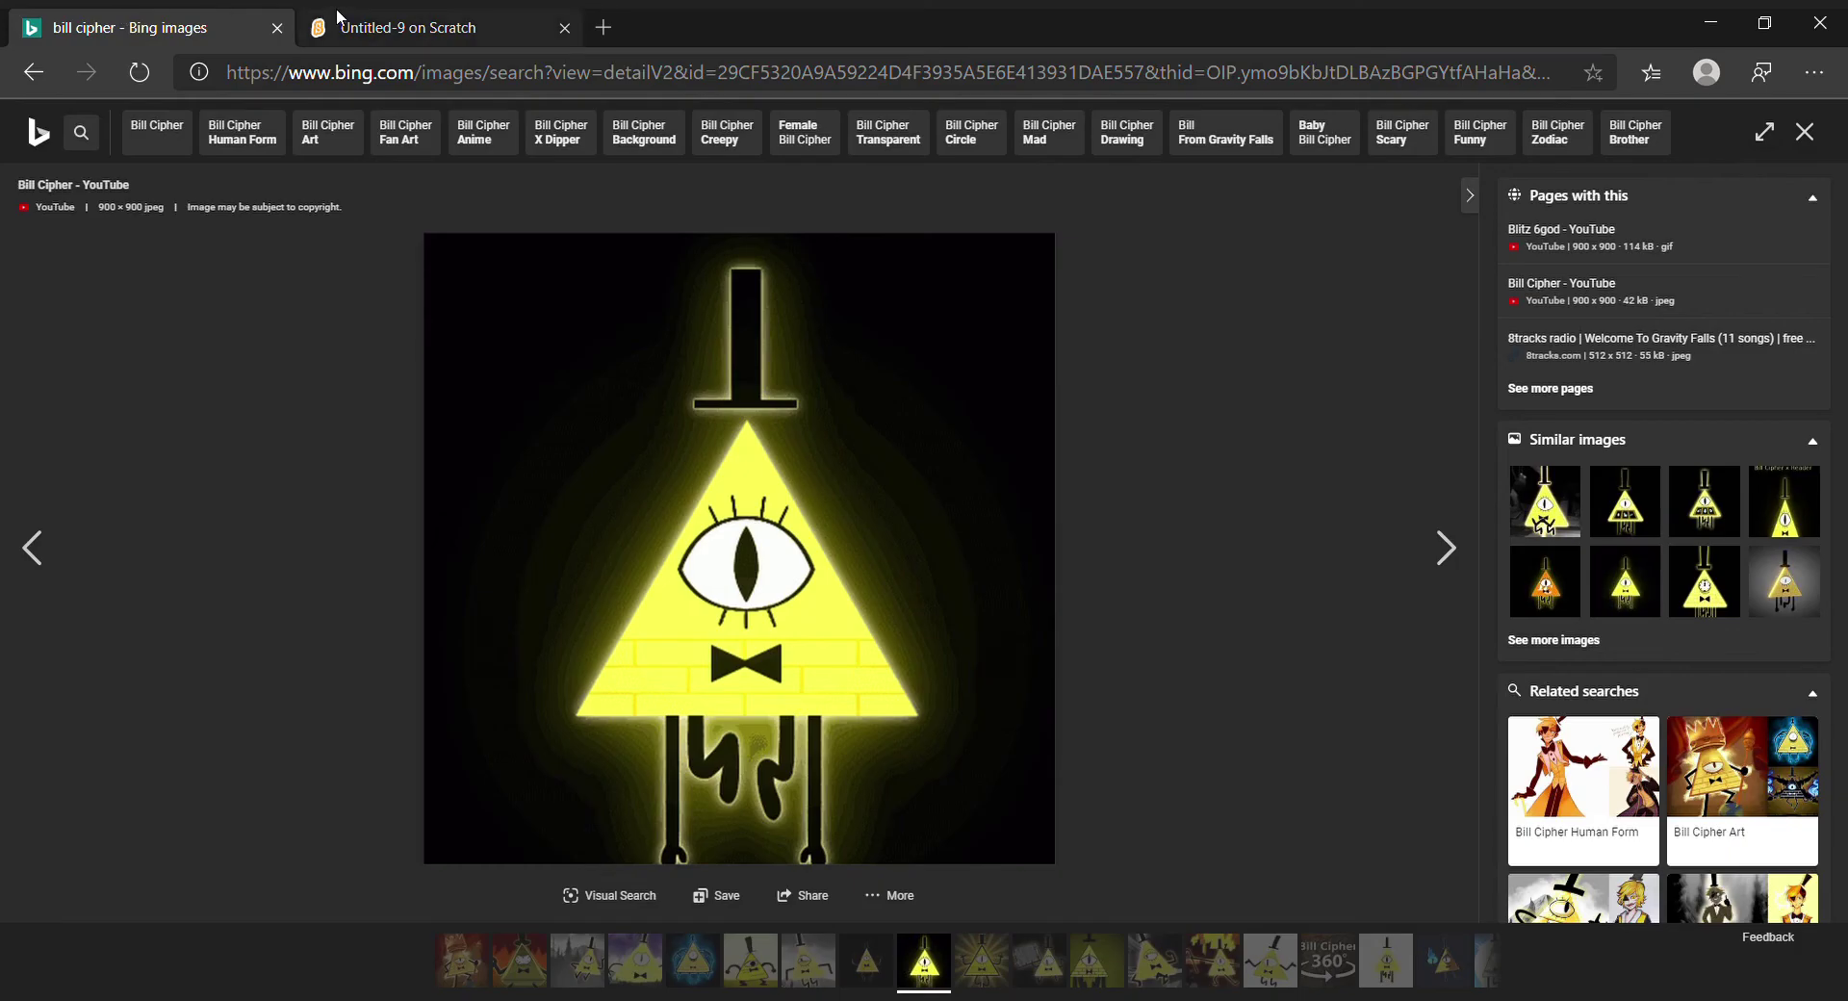
left_click(349, 17)
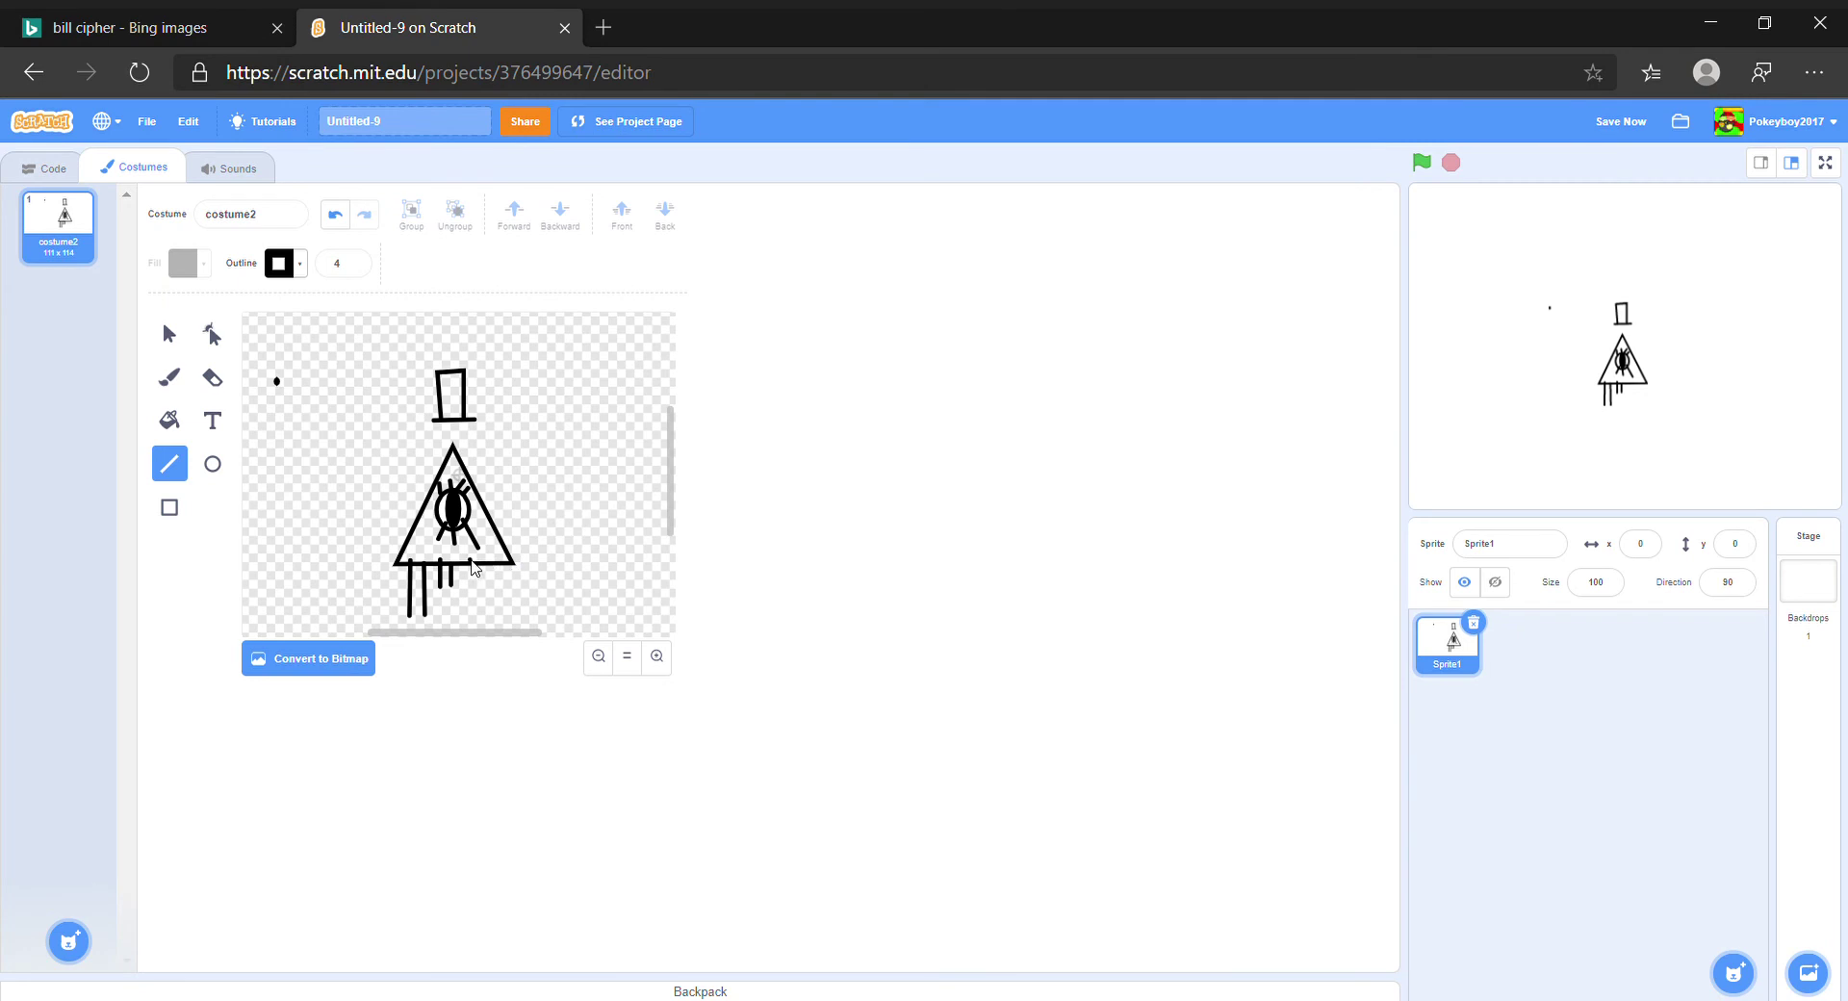
mouse_move(471, 575)
left_mouse_down()
mouse_move(520, 641)
mouse_move(514, 624)
left_mouse_up()
Check the reference image, and draw a small black filled rectangle beside the triangle as the start of the bow tie
left_click(252, 21)
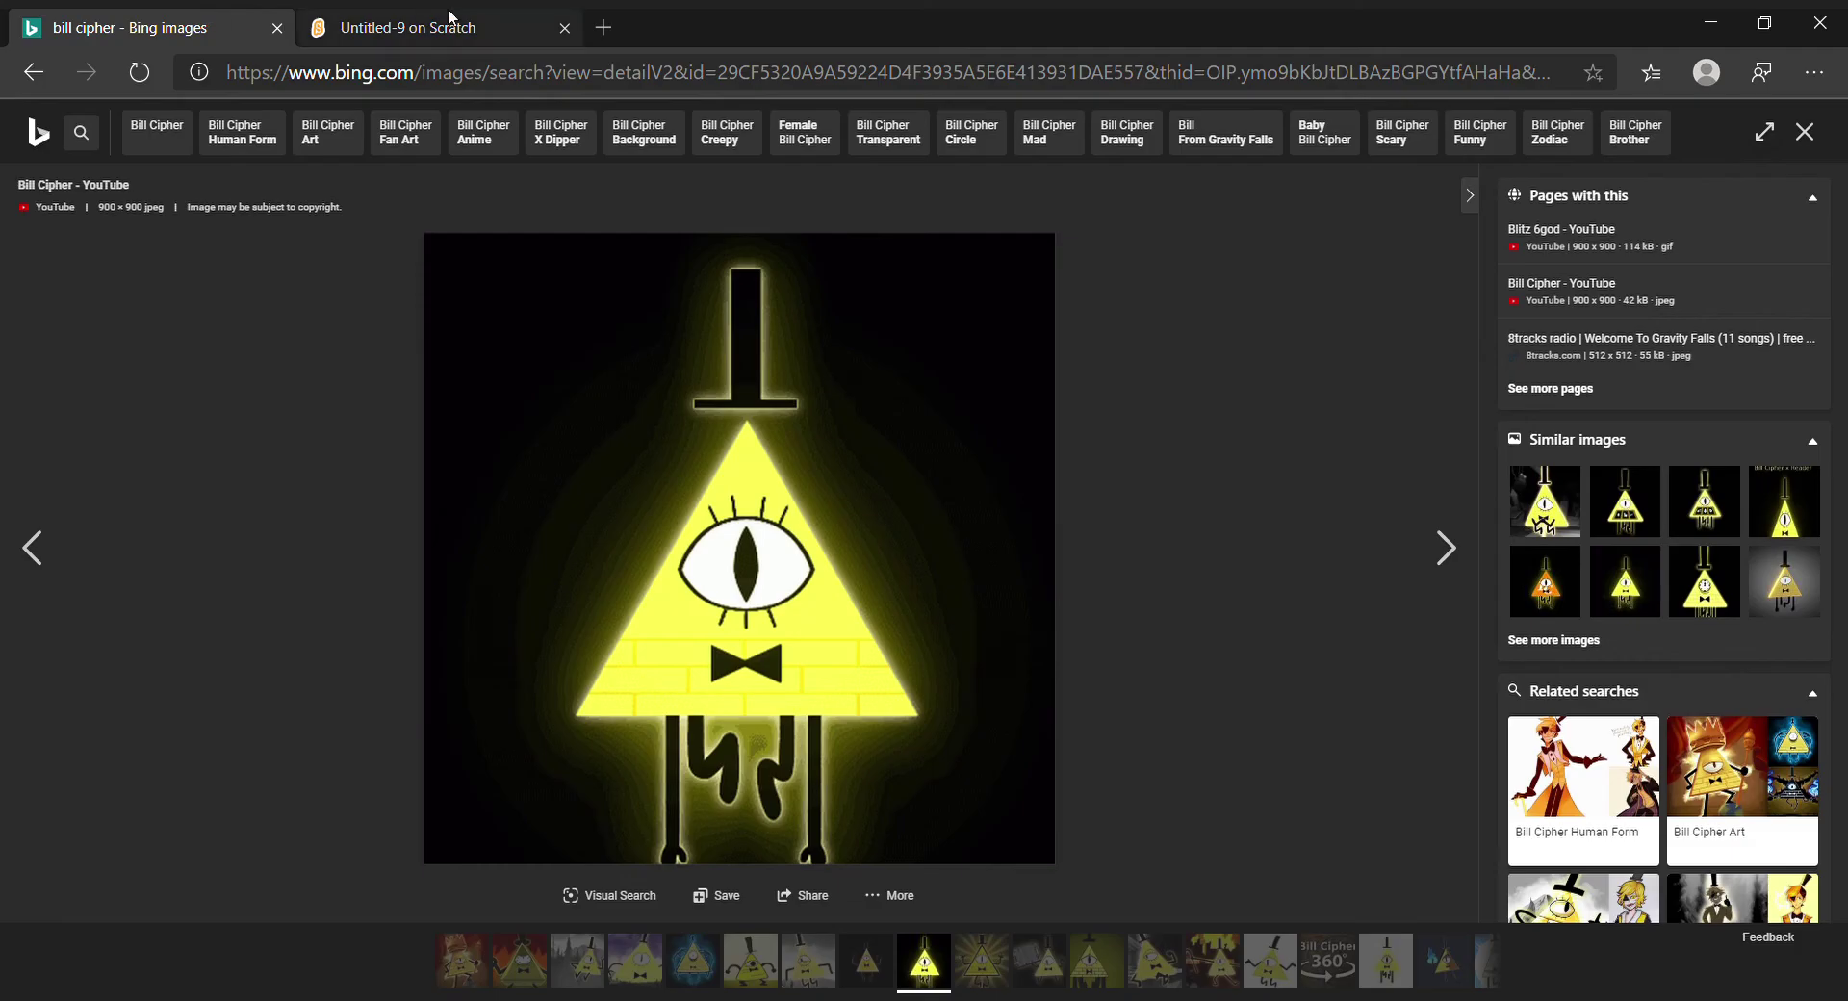
left_click(449, 17)
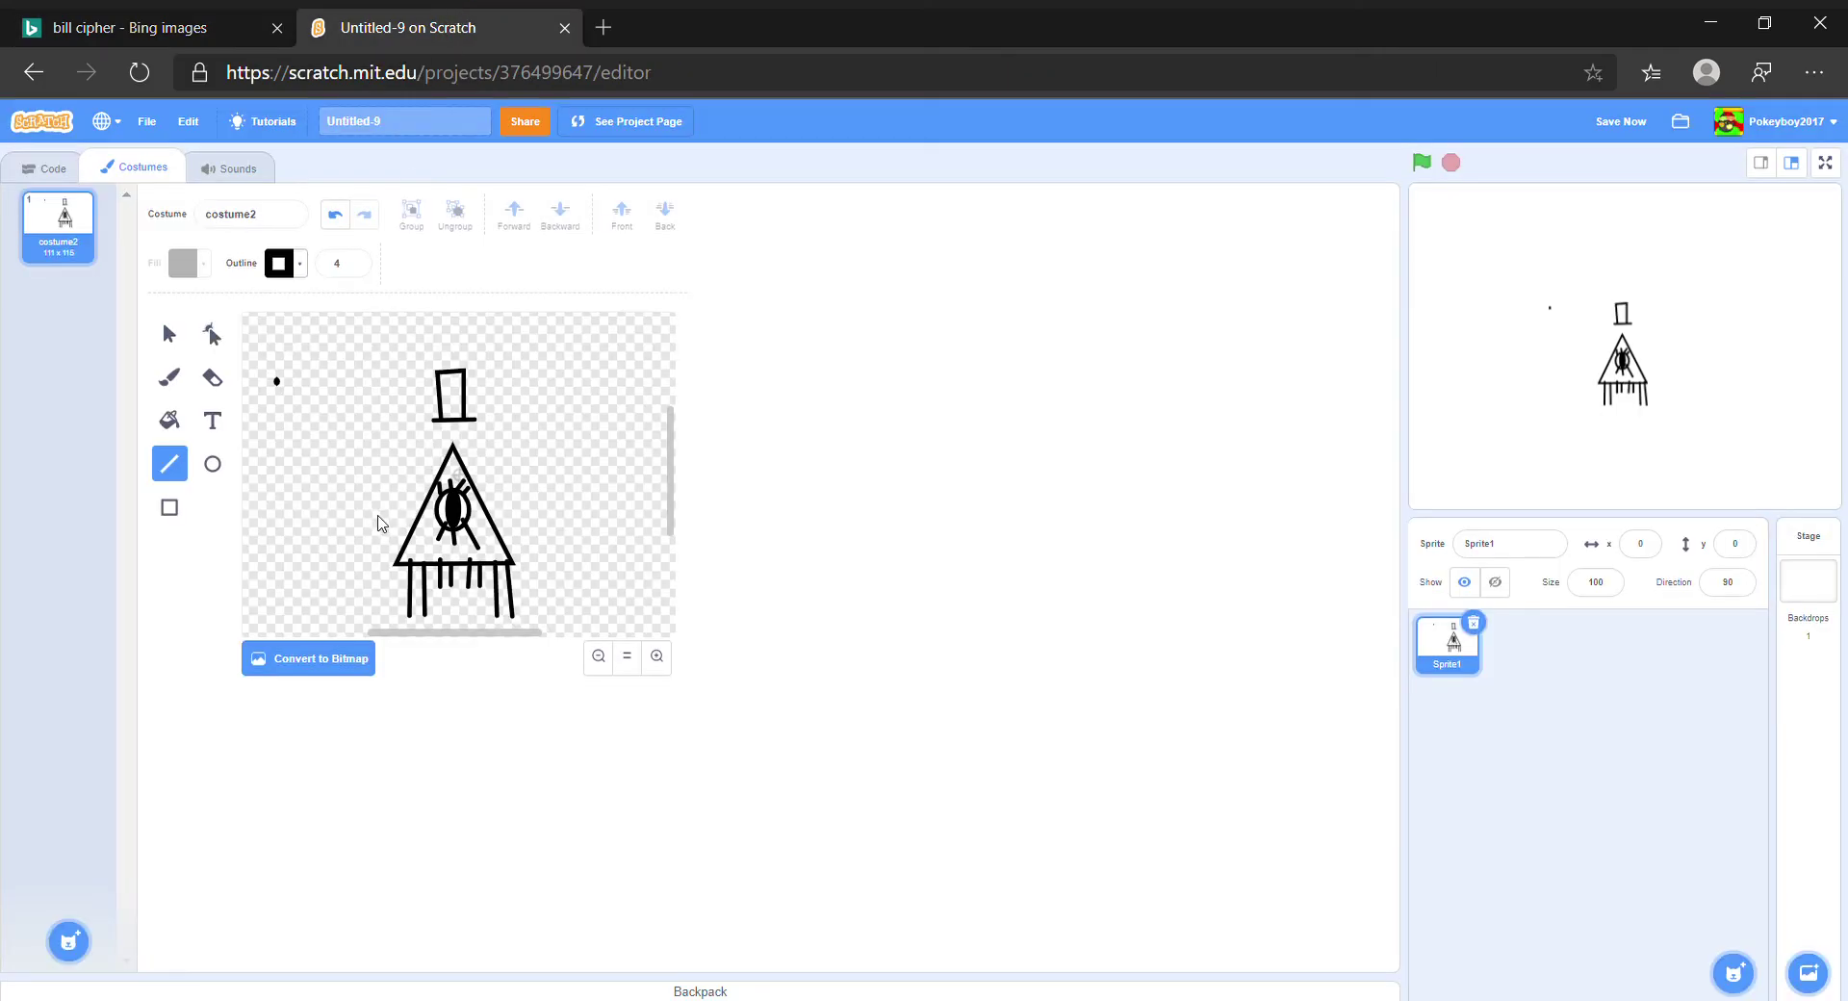
left_click(169, 379)
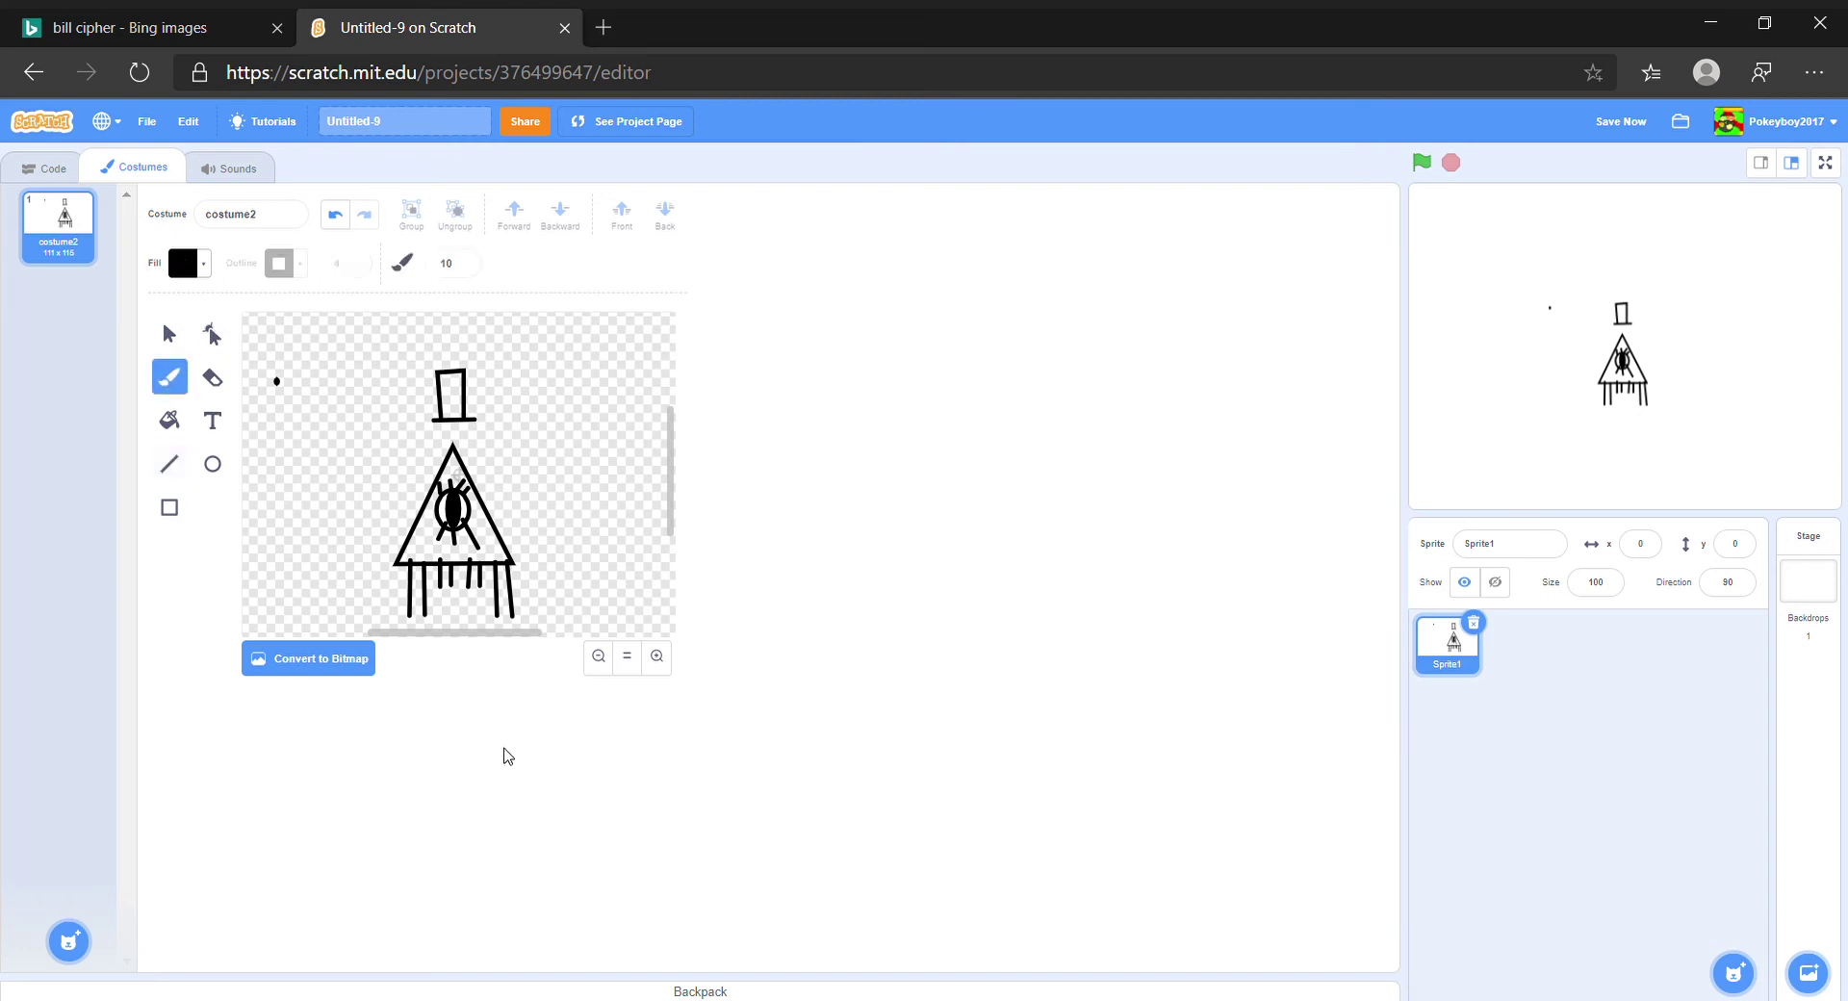
left_click(192, 25)
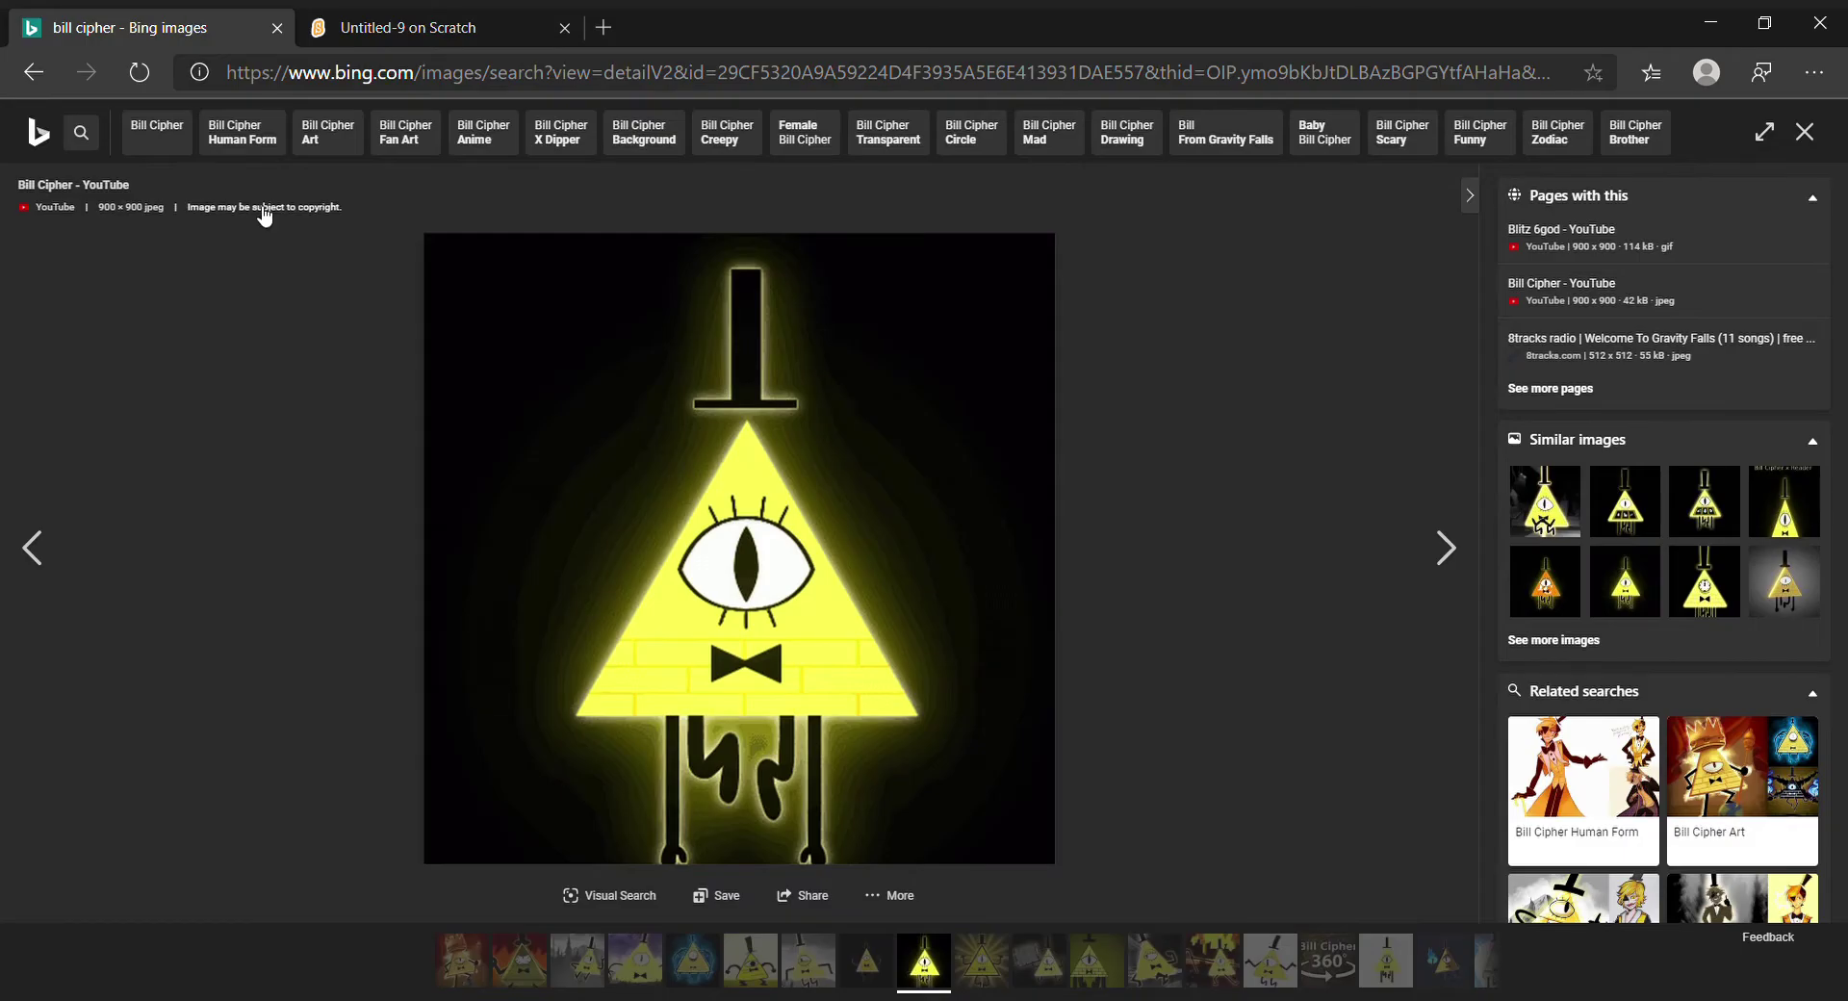
left_click(382, 17)
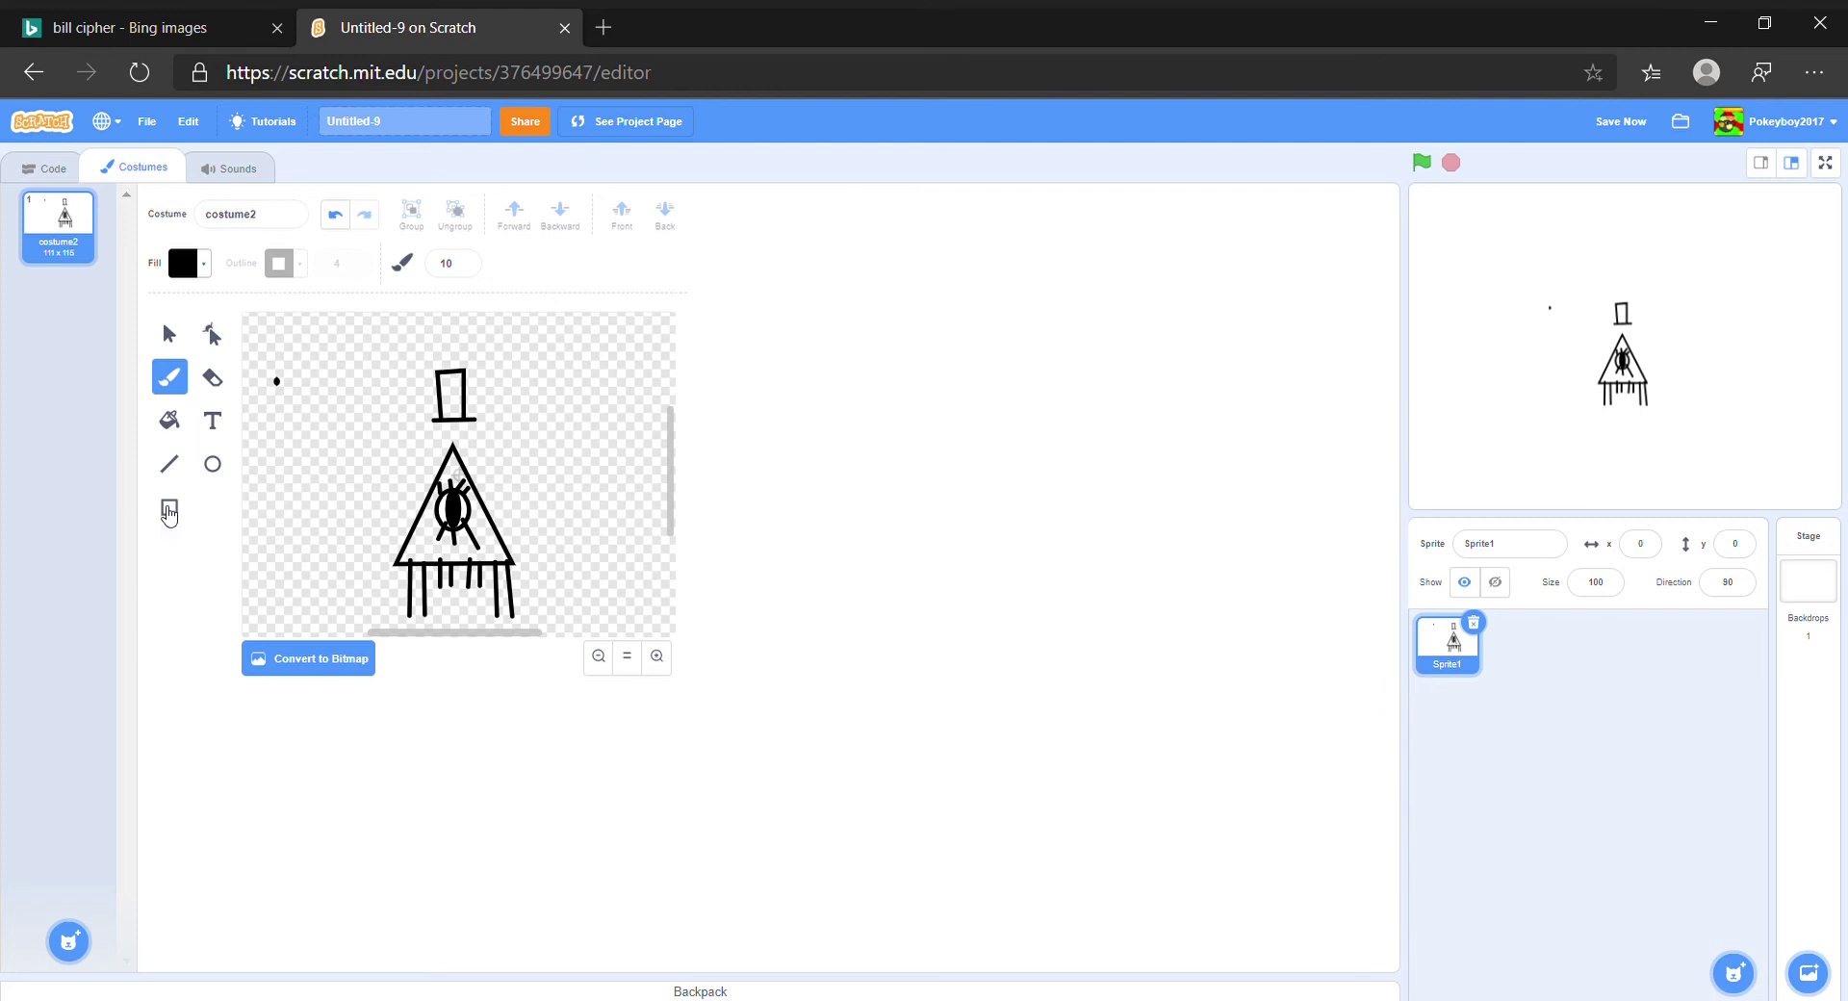
left_click(169, 510)
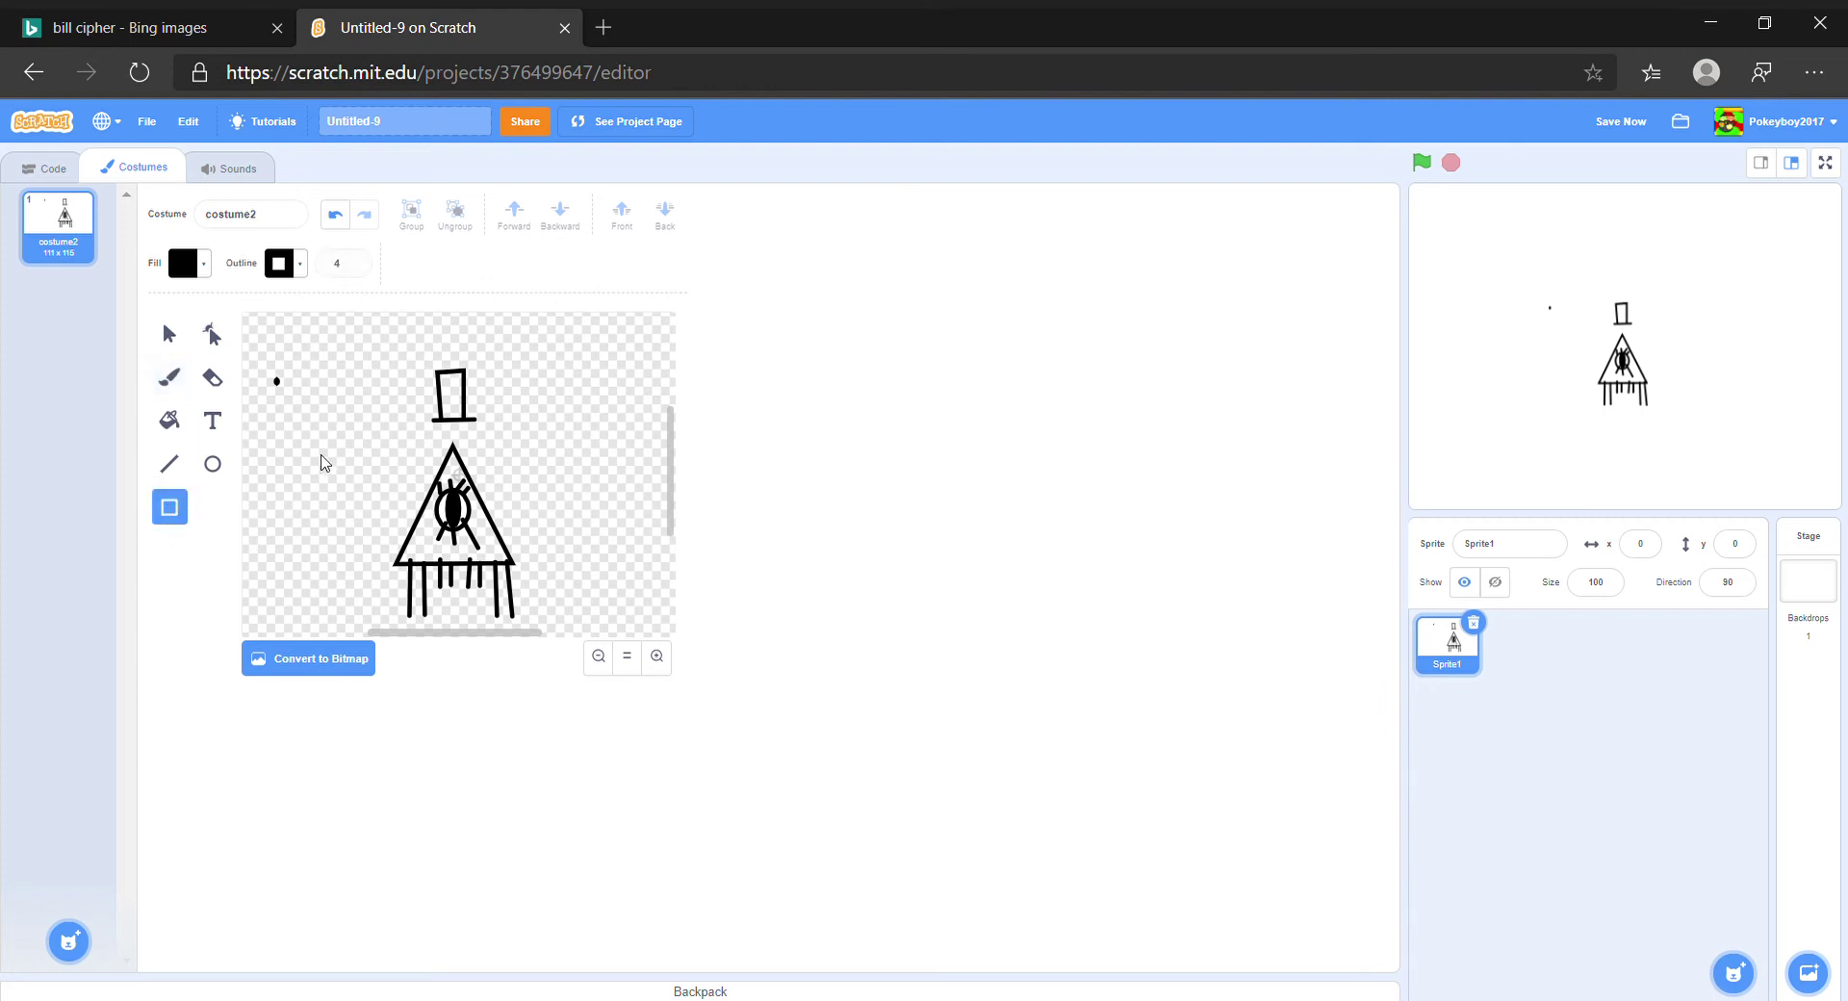
left_click_drag(313, 449, 337, 483)
Reshape the small black rectangle into a tapered bow-tie half by moving its corner points
left_click(213, 334)
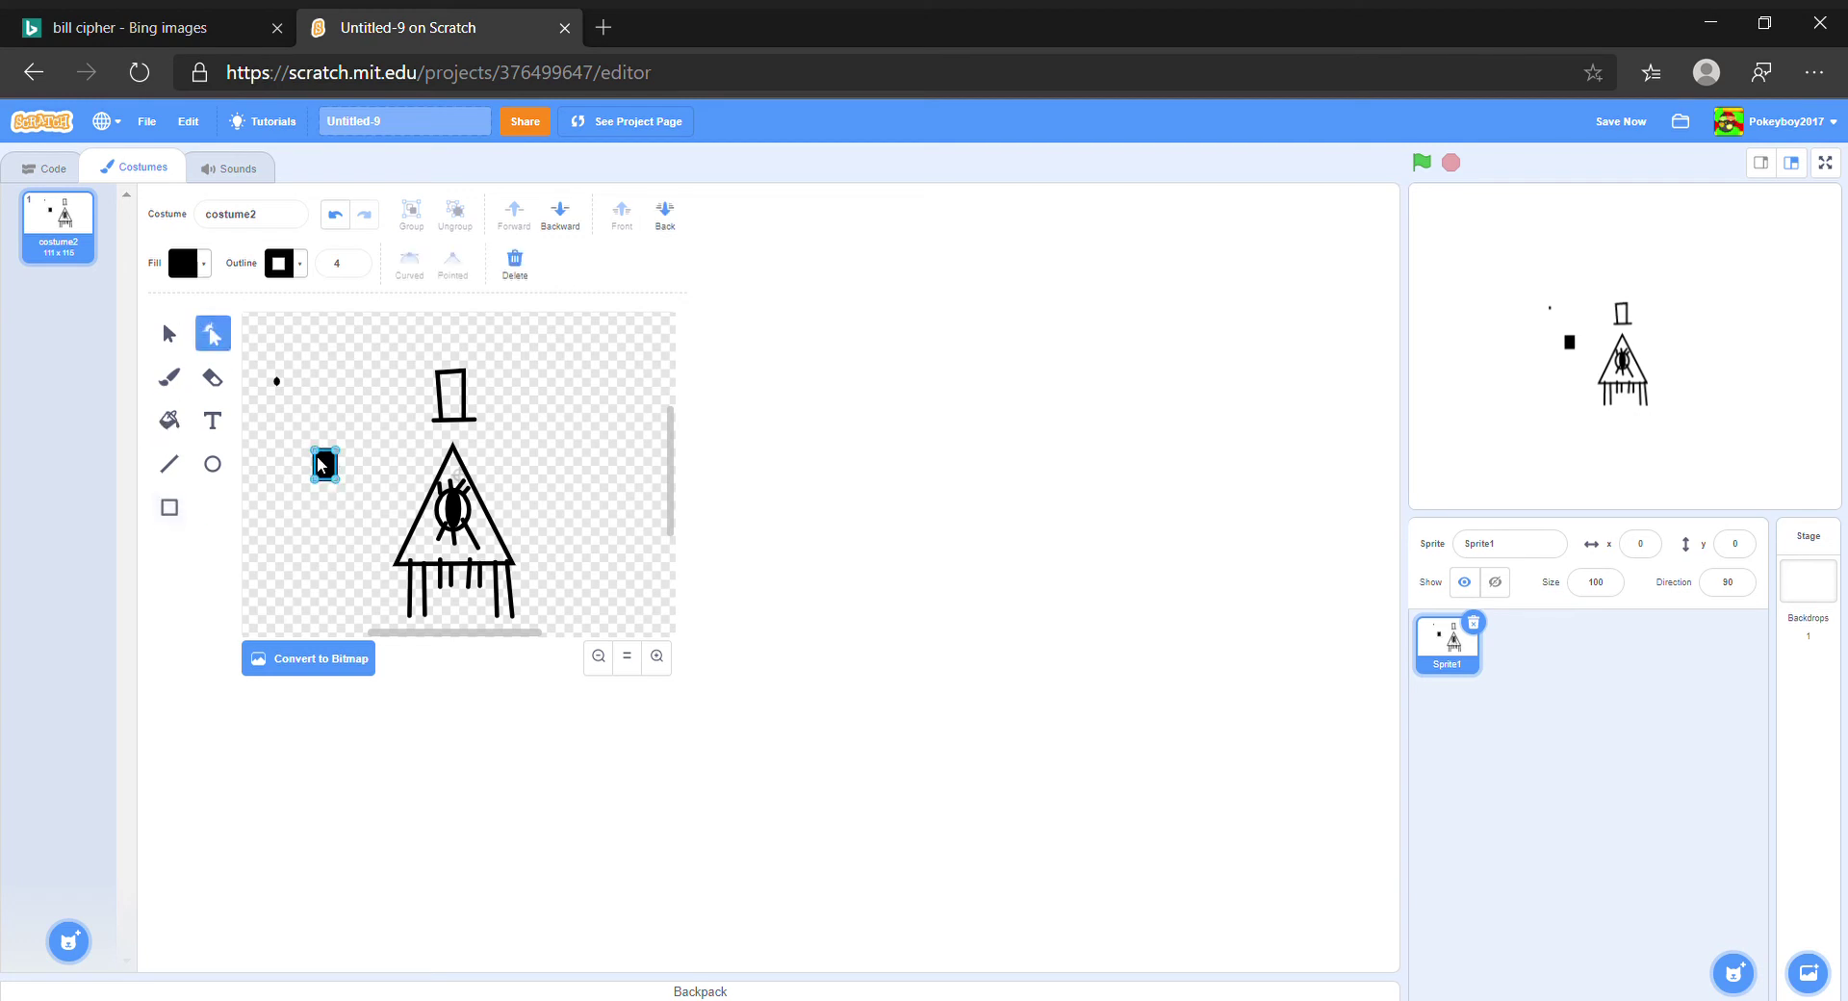
mouse_move(337, 456)
left_mouse_down()
mouse_move(328, 487)
mouse_move(328, 440)
left_mouse_up()
left_click_drag(328, 439, 324, 478)
left_click(325, 479)
left_click_drag(322, 462, 321, 470)
left_click(380, 481)
Move the reshaped bow-tie half inside the triangle, just above the left part of its base
left_click(169, 334)
left_click(322, 463)
left_click_drag(322, 468, 431, 560)
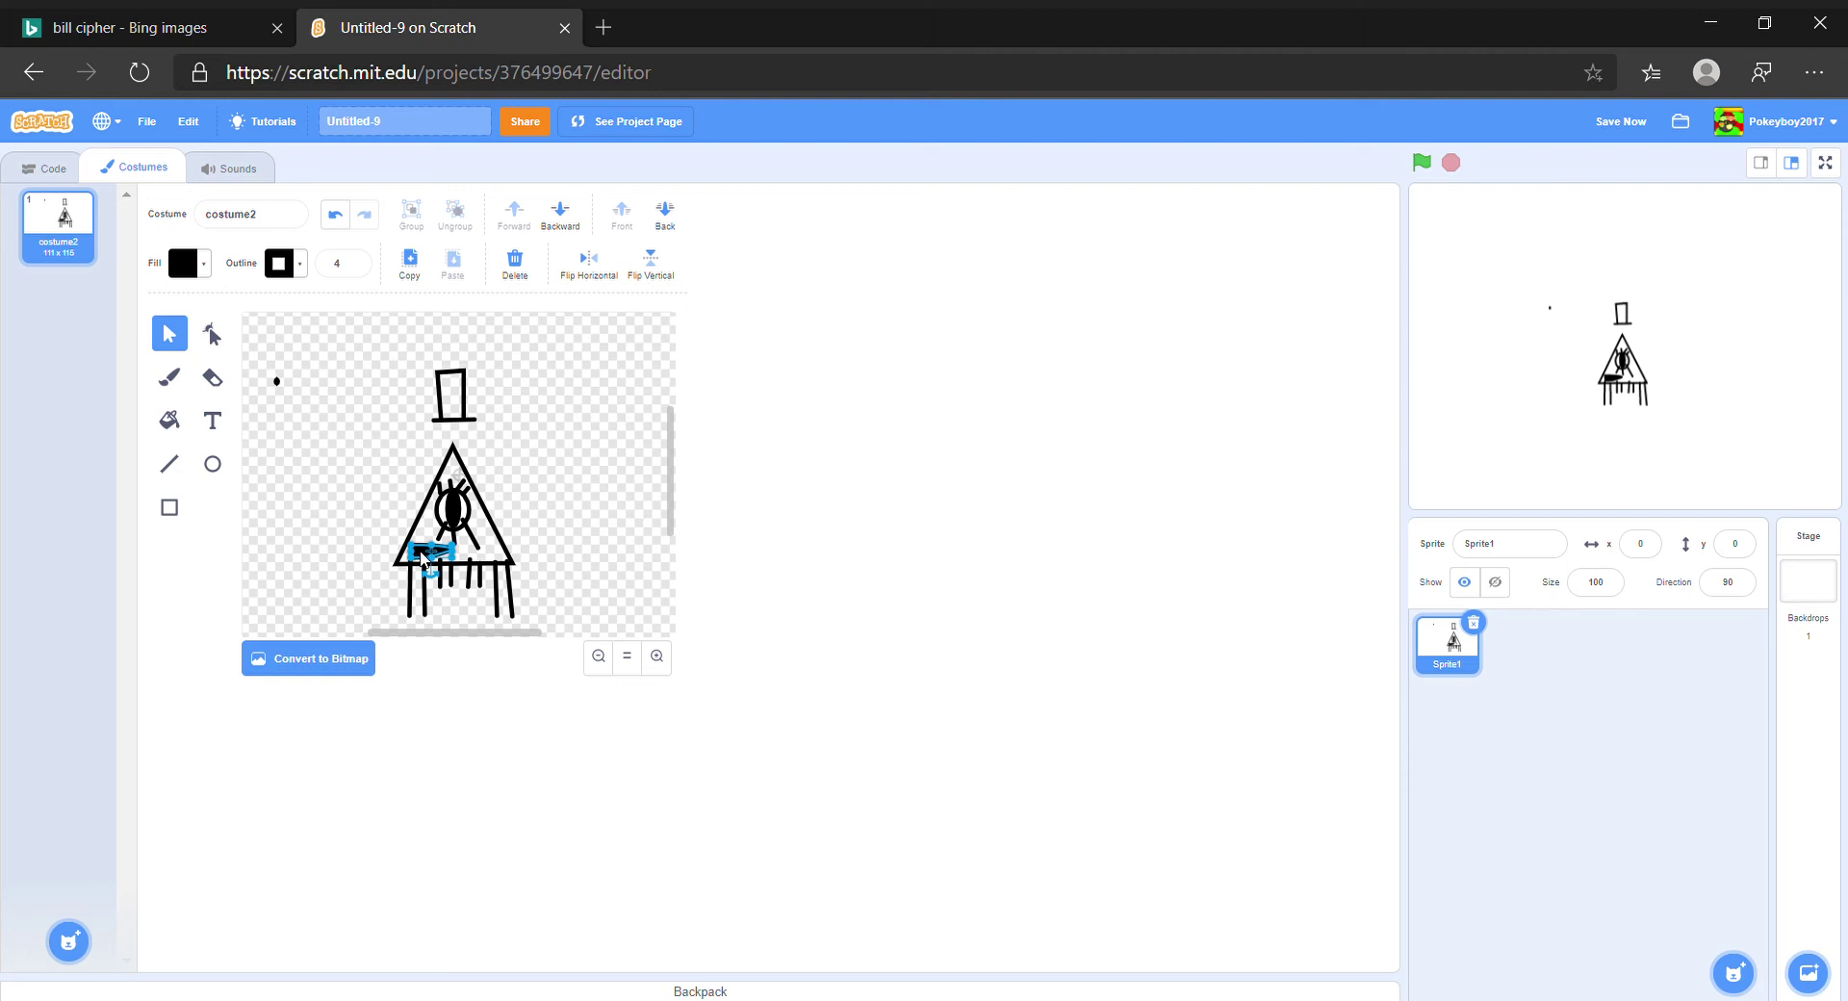
Duplicate the bow-tie half and place the copy to its right, joining the two pieces below the eye
left_click(409, 262)
left_click(542, 536)
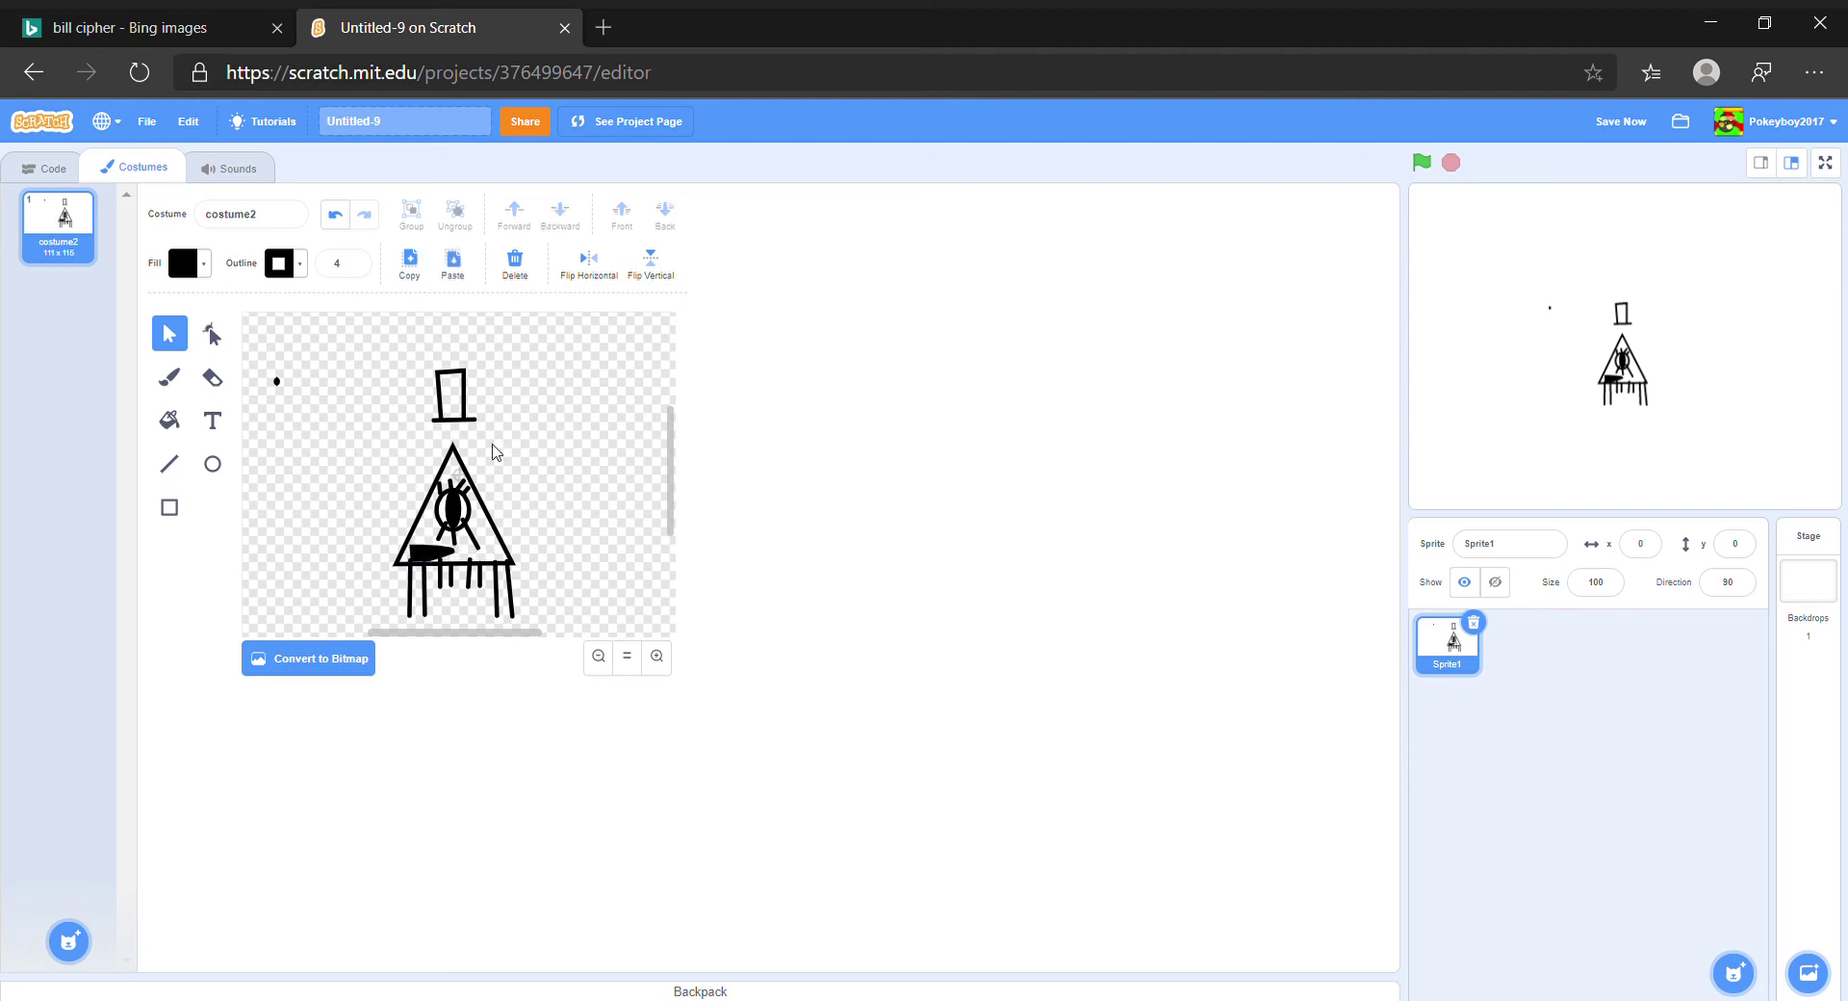
left_click(450, 263)
left_click_drag(441, 567, 487, 557)
left_click(554, 544)
Following the reference image, paint a curved black hand at the end of the left long limb with a size 10 brush
left_click(17, 16)
left_click(364, 16)
left_click(175, 385)
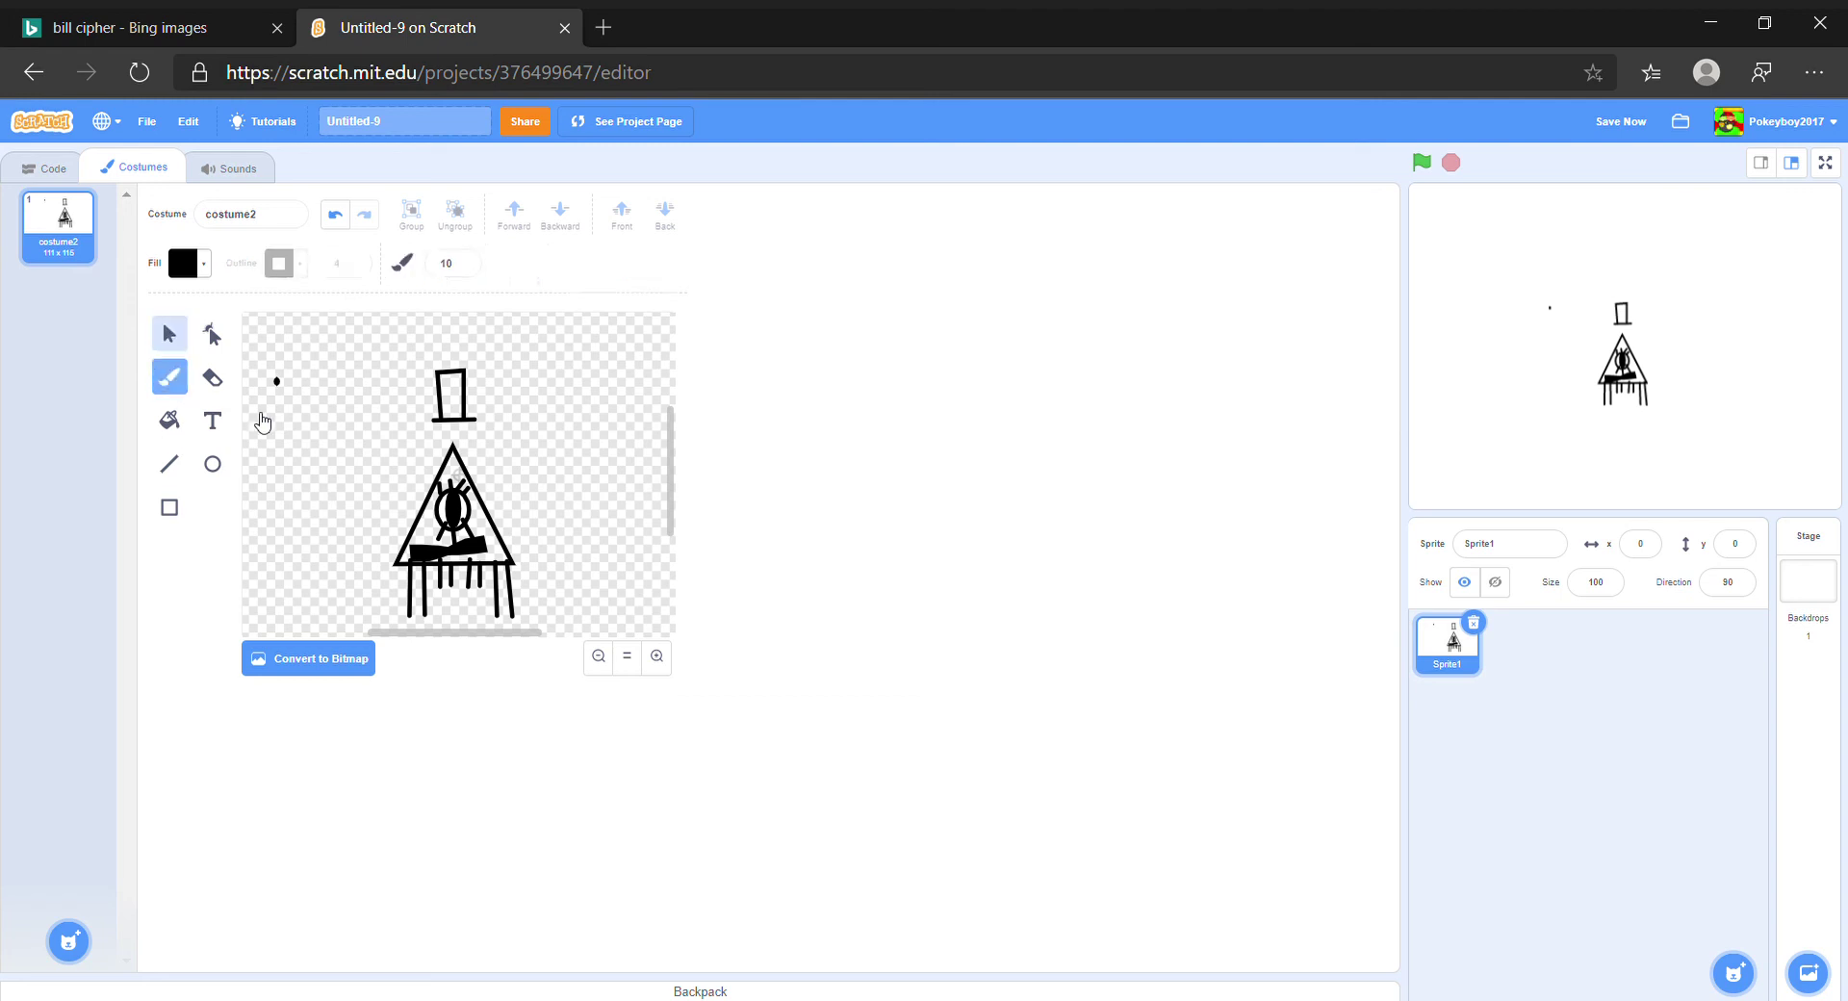
scroll(289, 458, "down", 3)
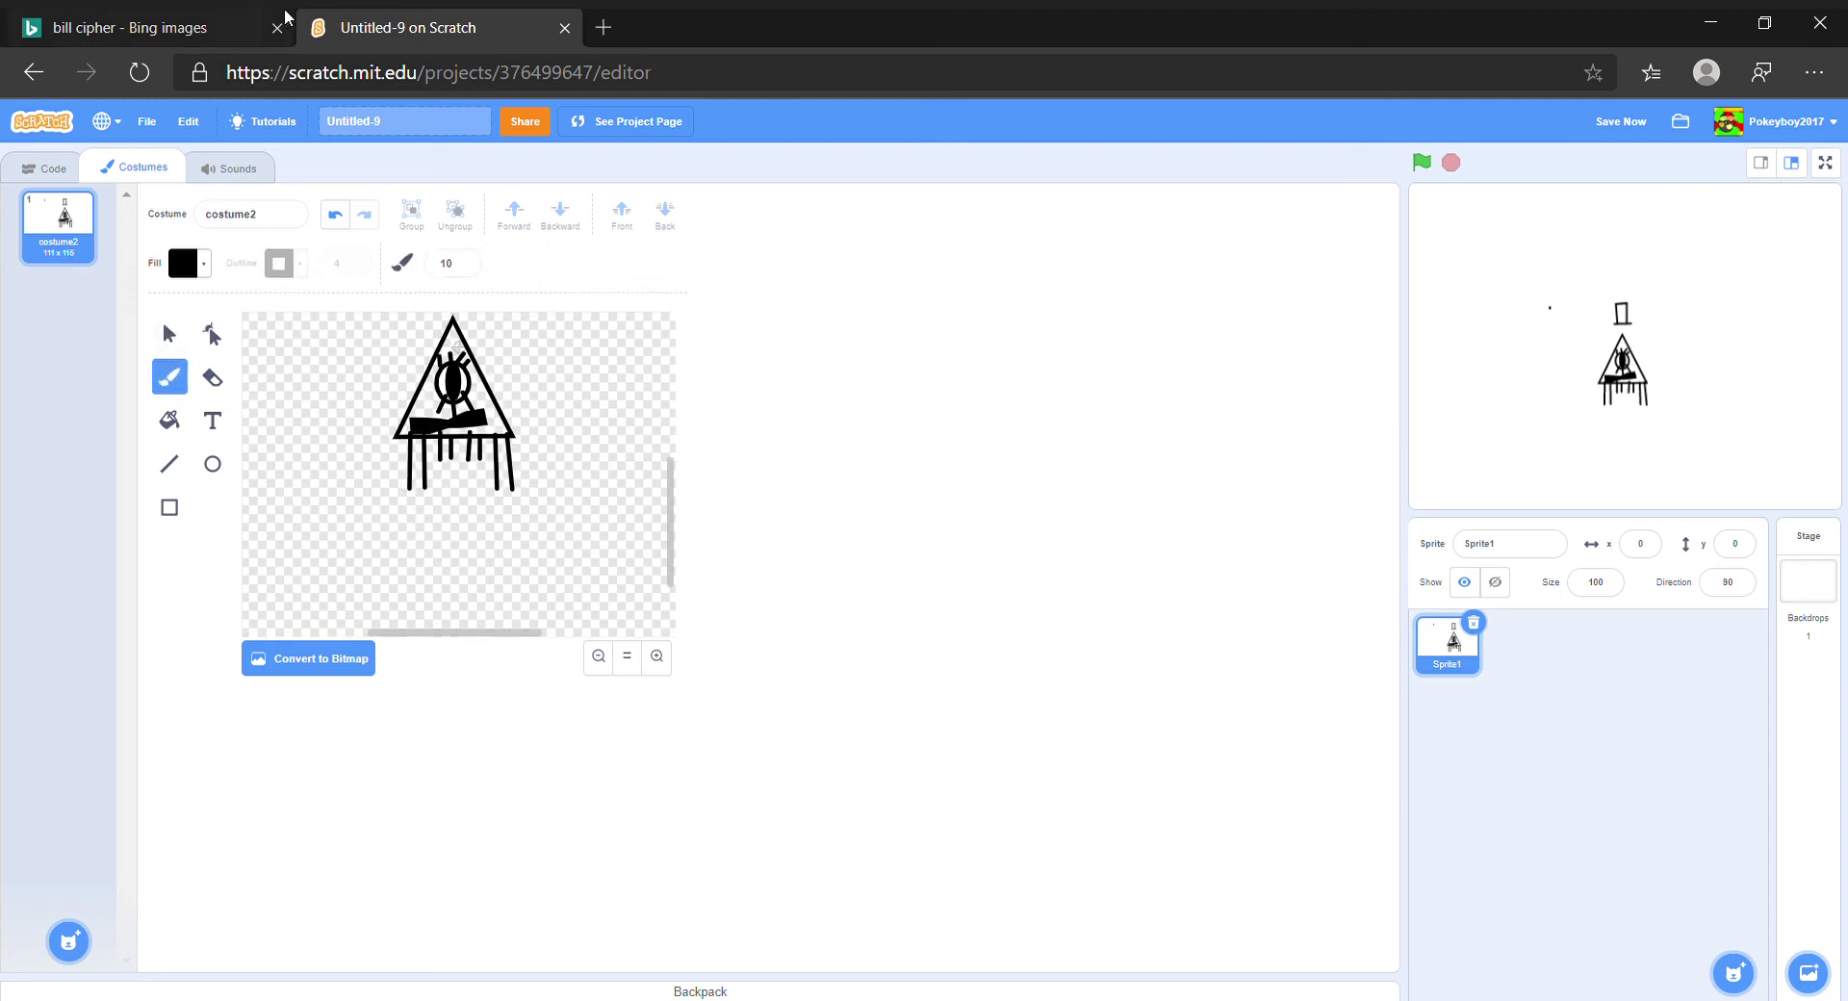
left_click(221, 27)
left_click(359, 17)
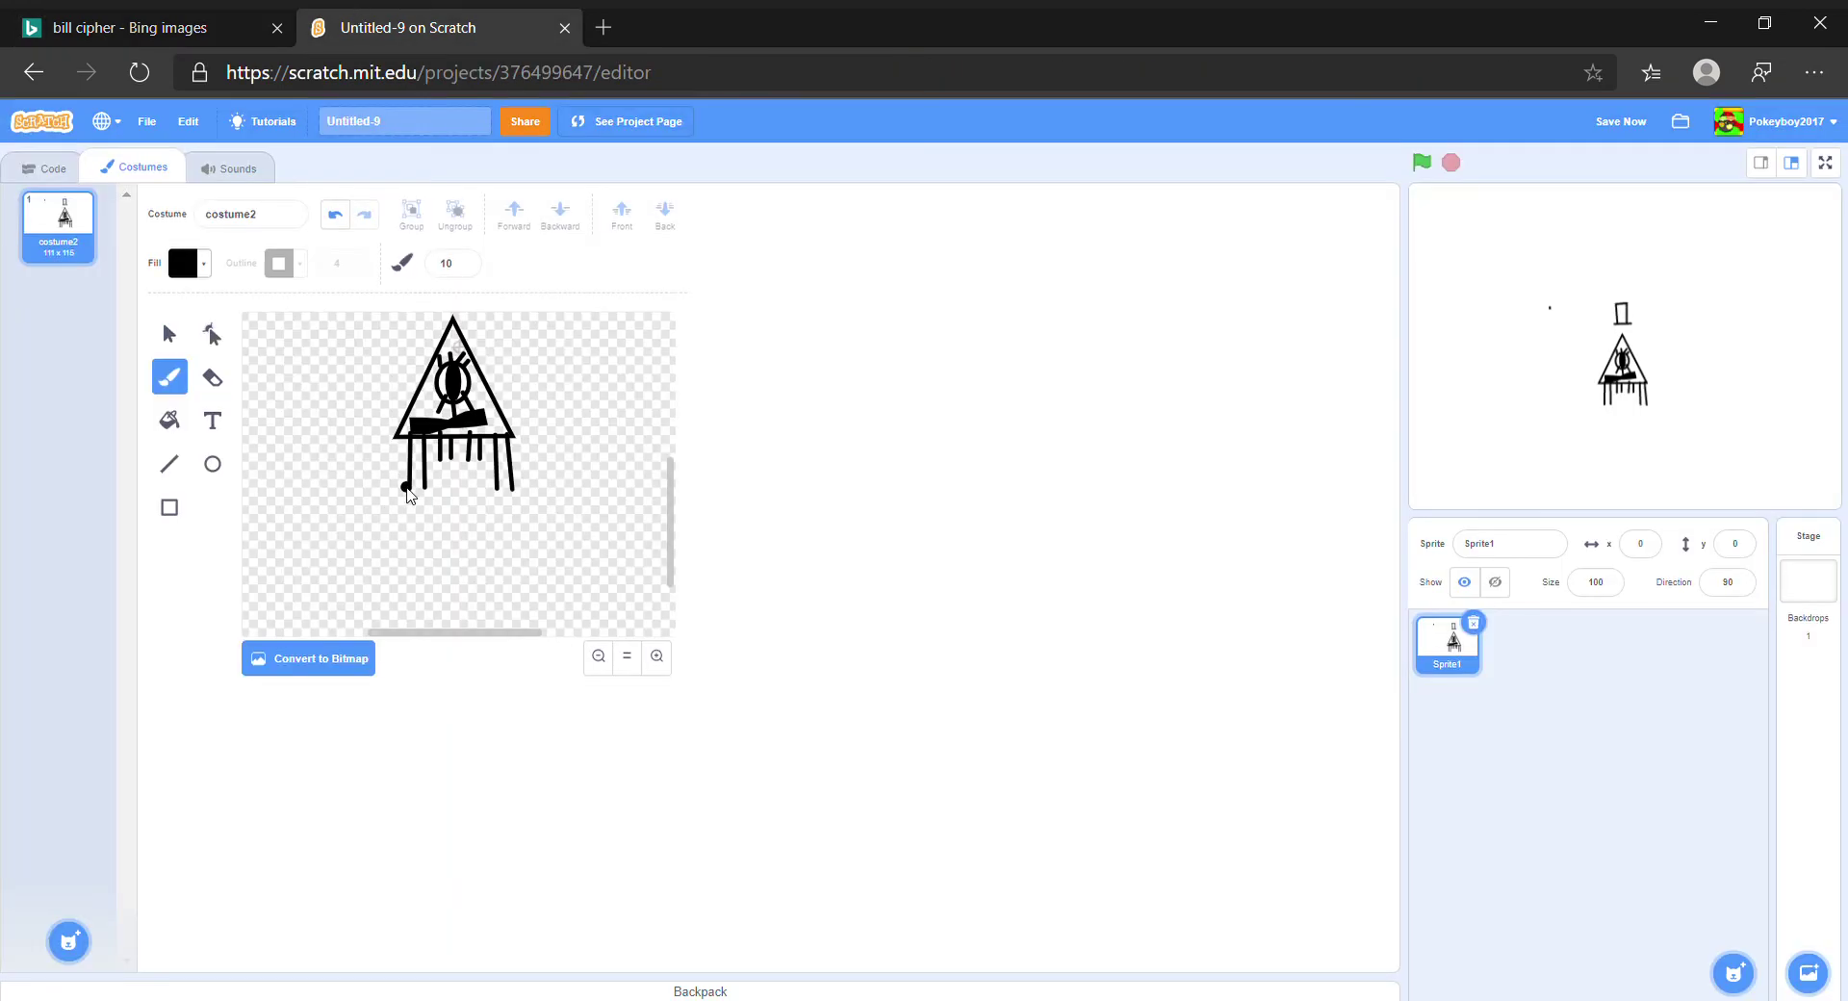
mouse_move(408, 493)
left_mouse_down()
mouse_move(414, 530)
mouse_move(421, 476)
left_mouse_up()
Recheck the reference image and paint a matching curved black hand at the end of the right long limb
left_click(223, 17)
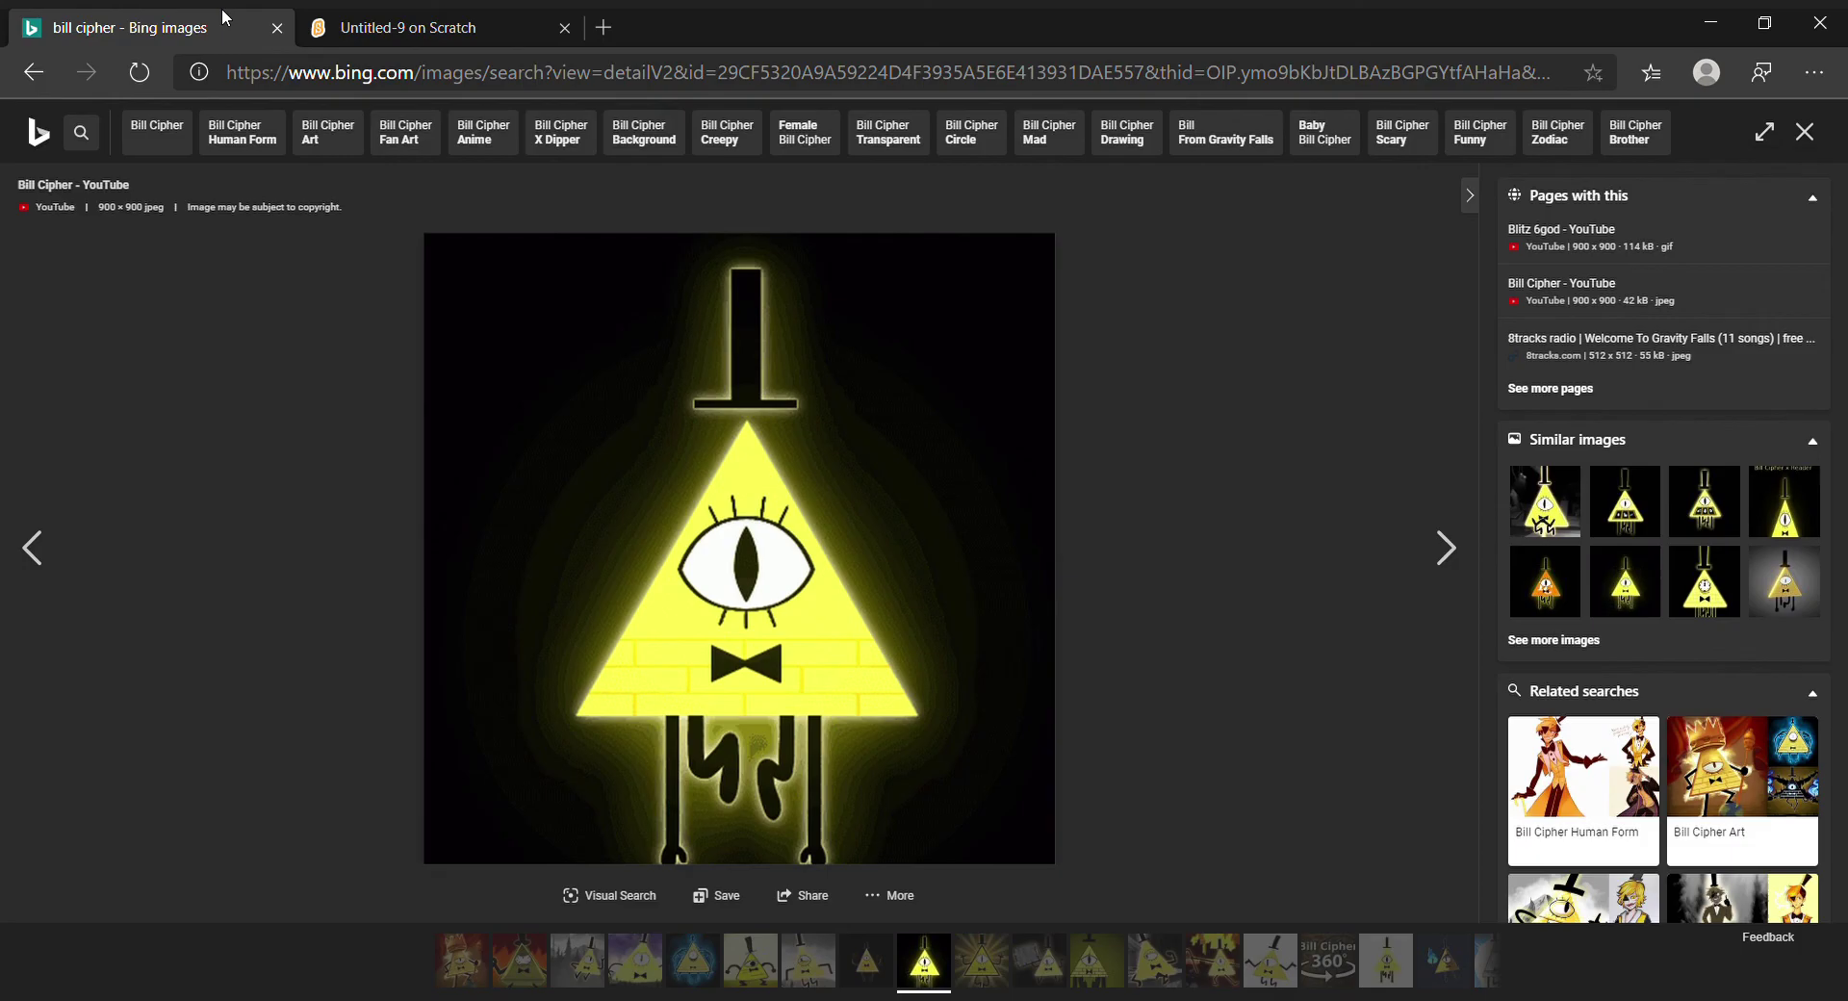
left_click(490, 16)
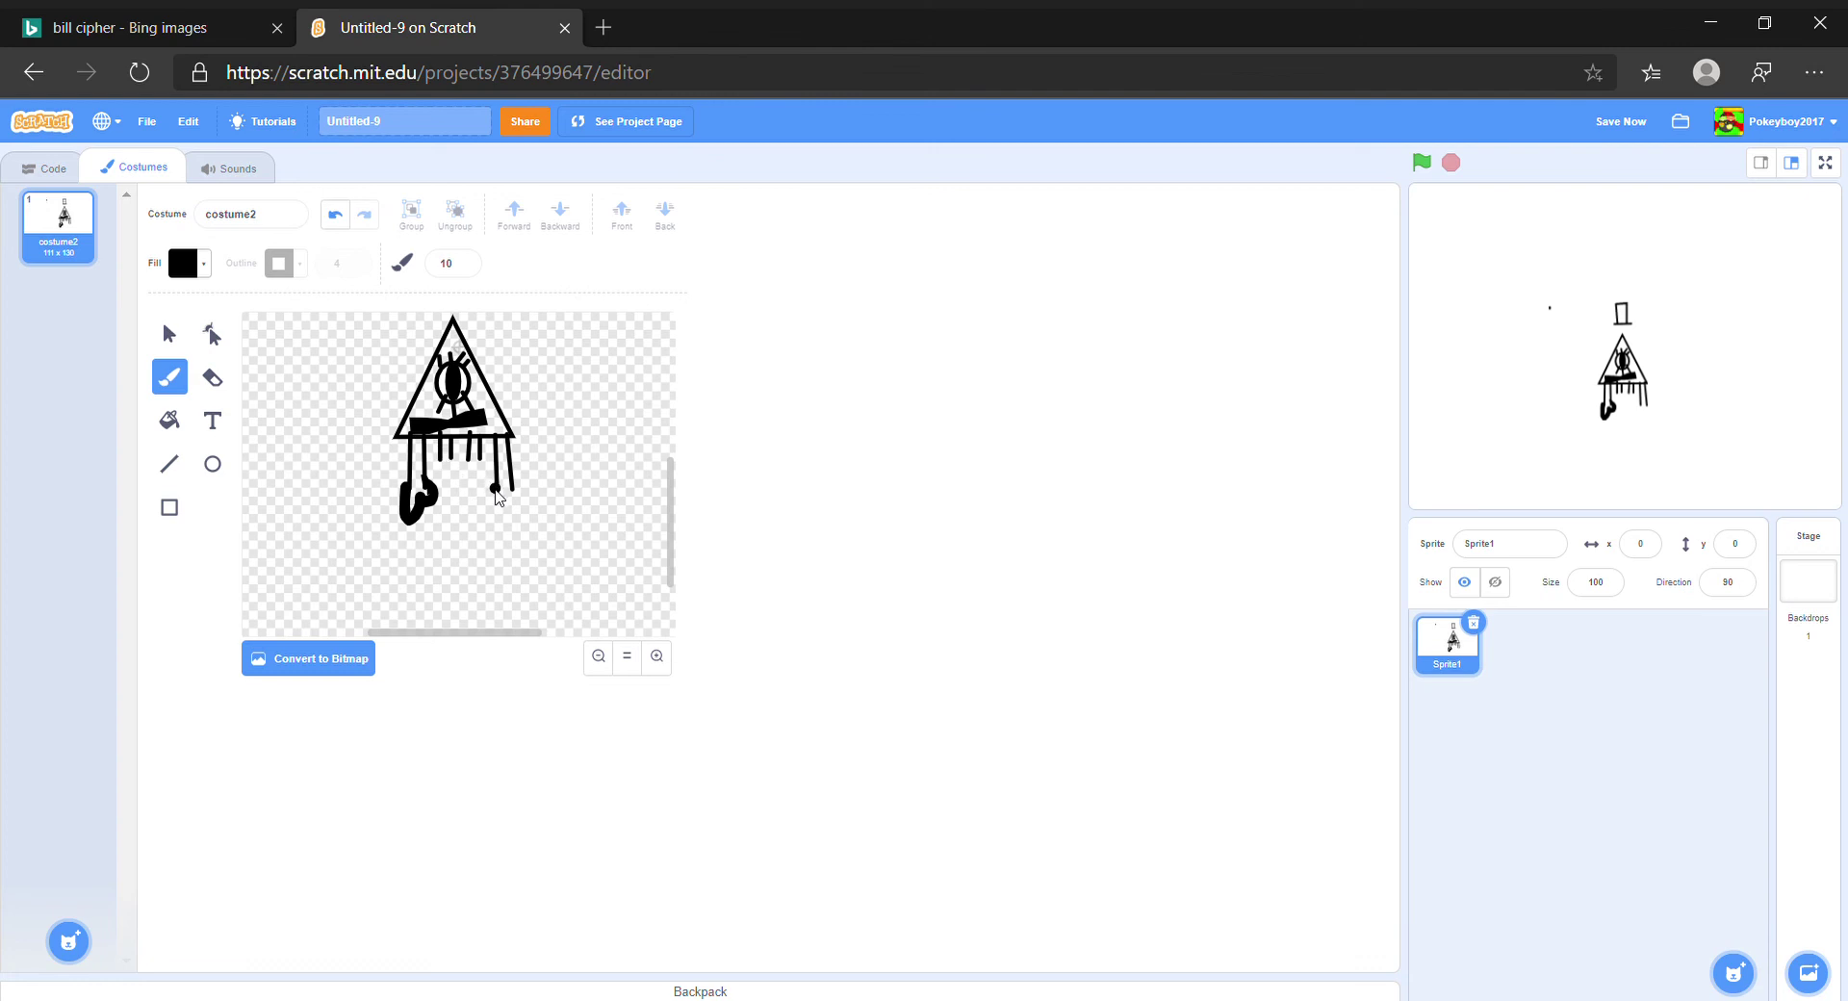
mouse_move(496, 491)
left_mouse_down()
mouse_move(487, 508)
mouse_move(519, 532)
mouse_move(523, 481)
left_mouse_up()
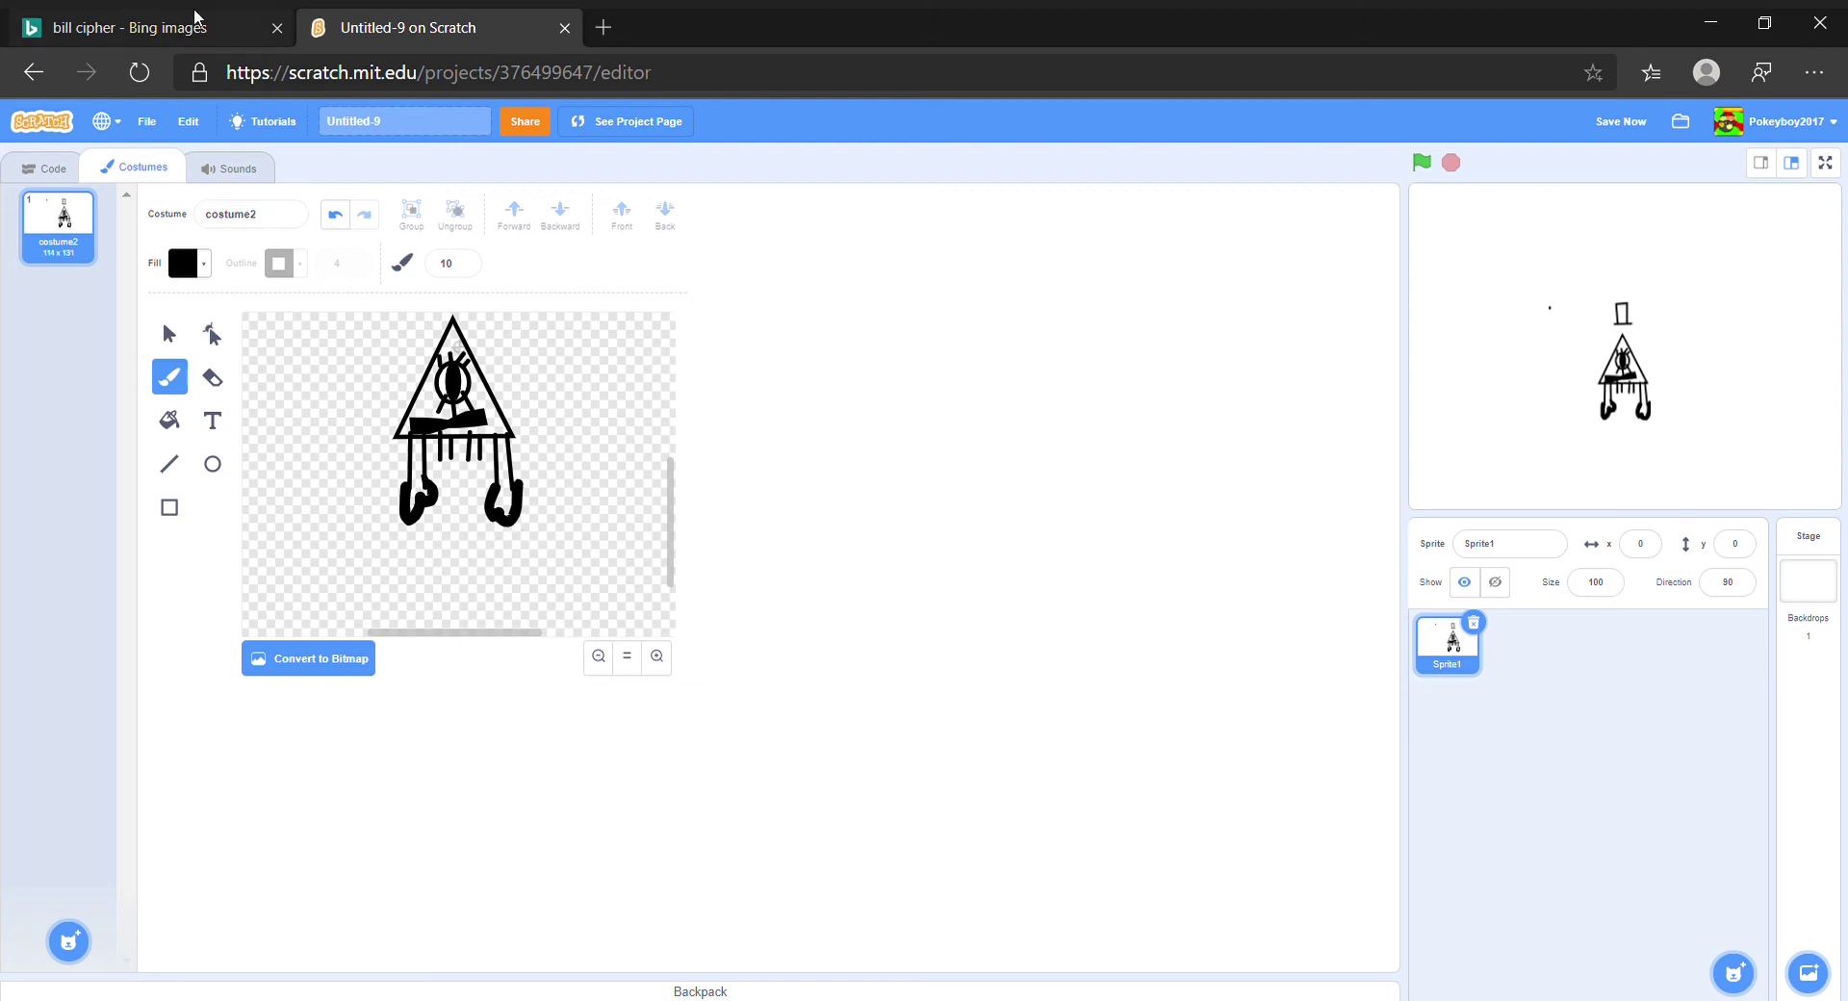
Paint black feet at the ends of the short middle limbs, using the reference image as a guide
left_click(240, 27)
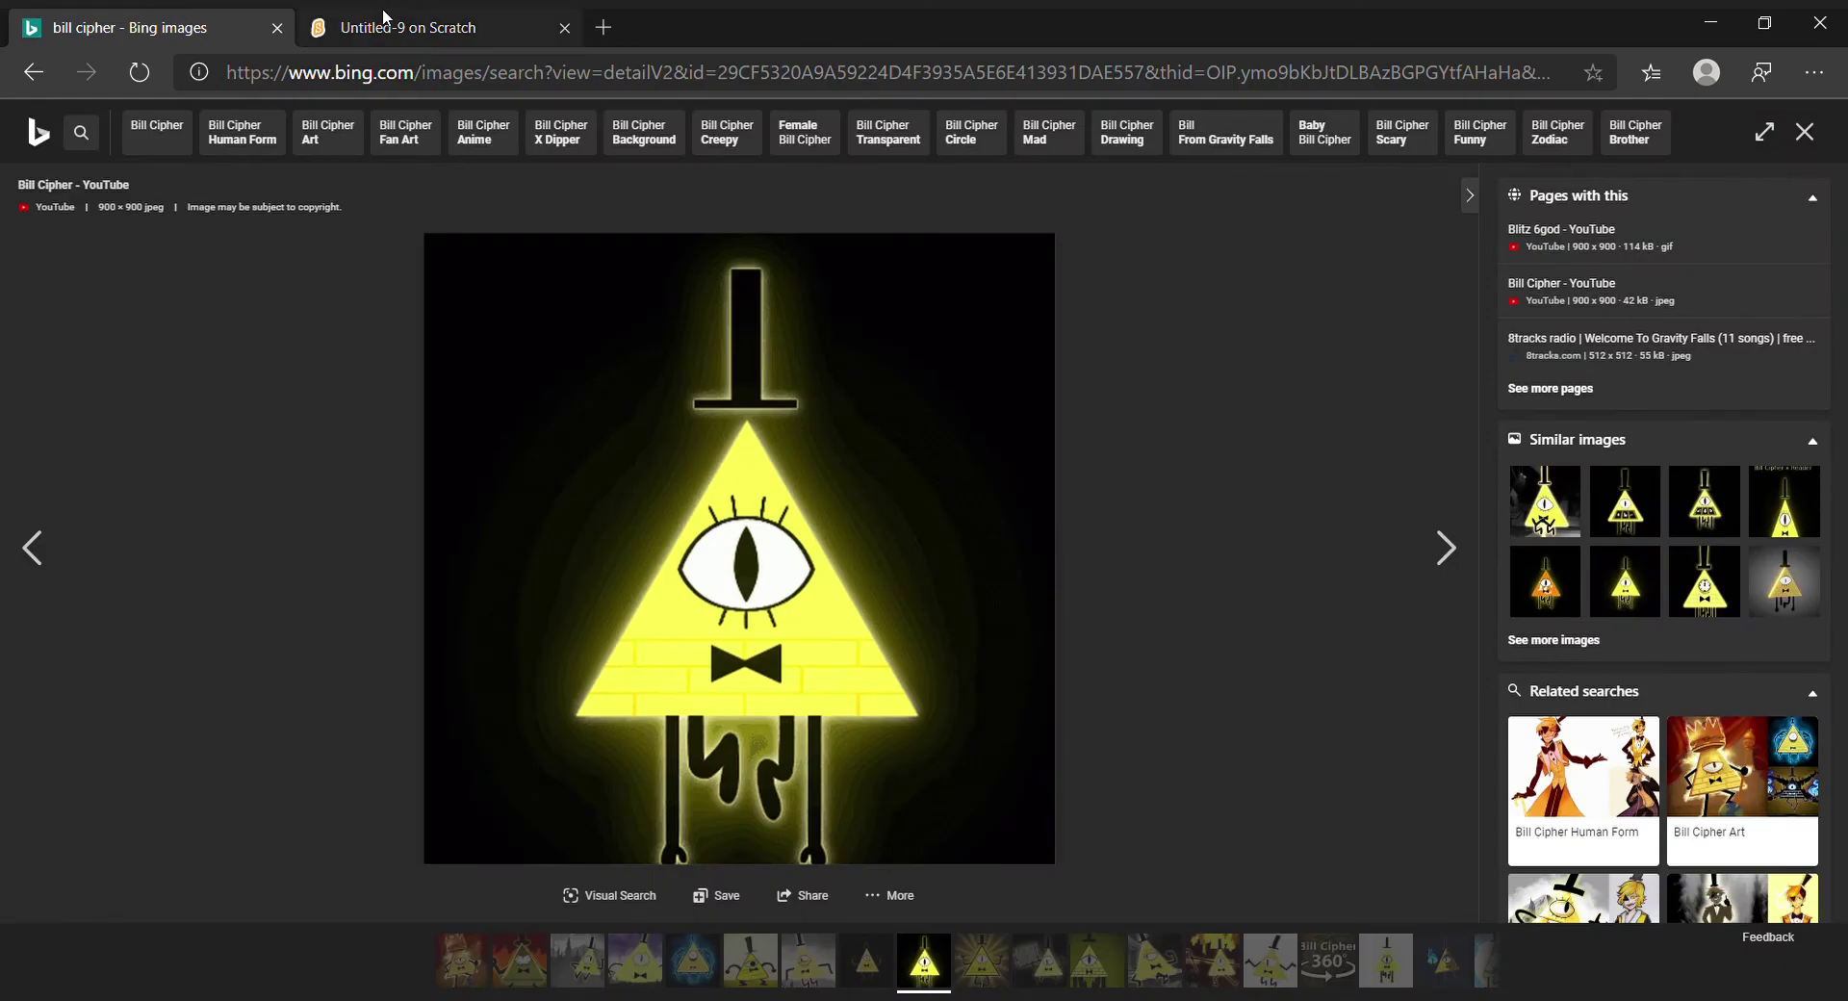
left_click(383, 19)
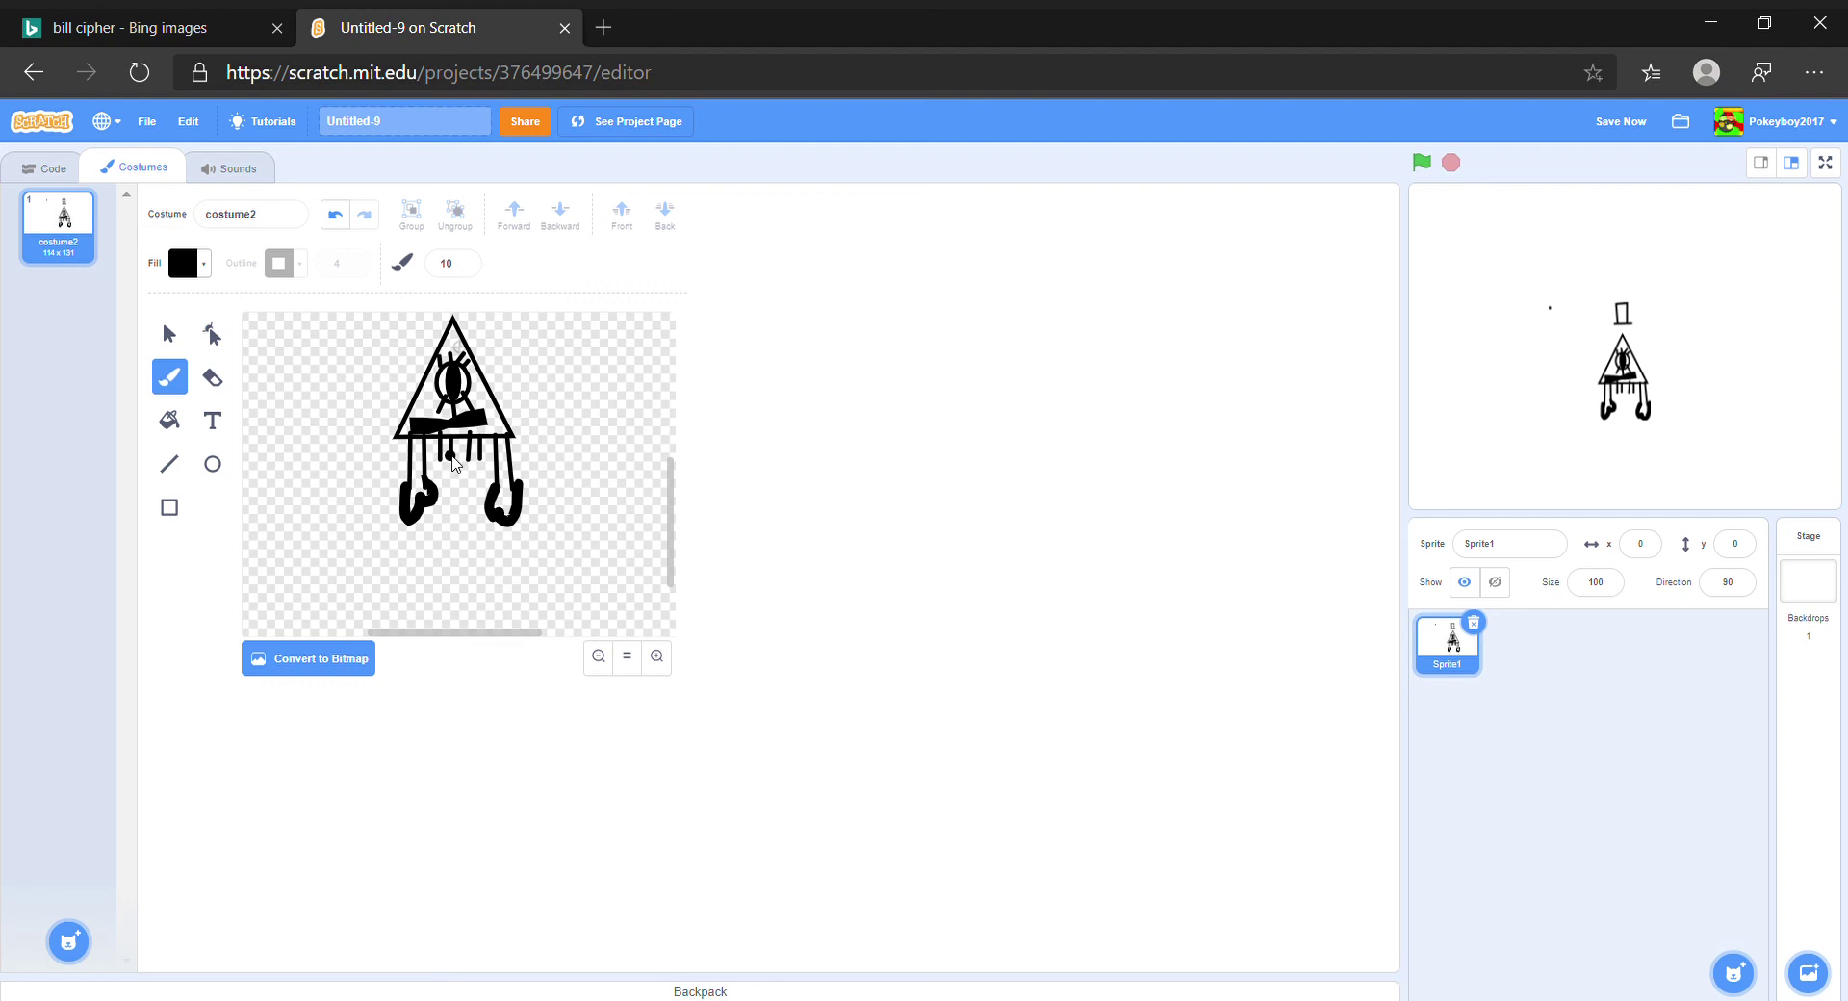
mouse_move(451, 444)
left_mouse_down()
mouse_move(455, 482)
mouse_move(448, 455)
mouse_move(479, 468)
left_mouse_up()
Fill the triangle body with bright yellow at saturation 100 and brightness 100, matching the reference image
scroll(563, 401, "up", 2)
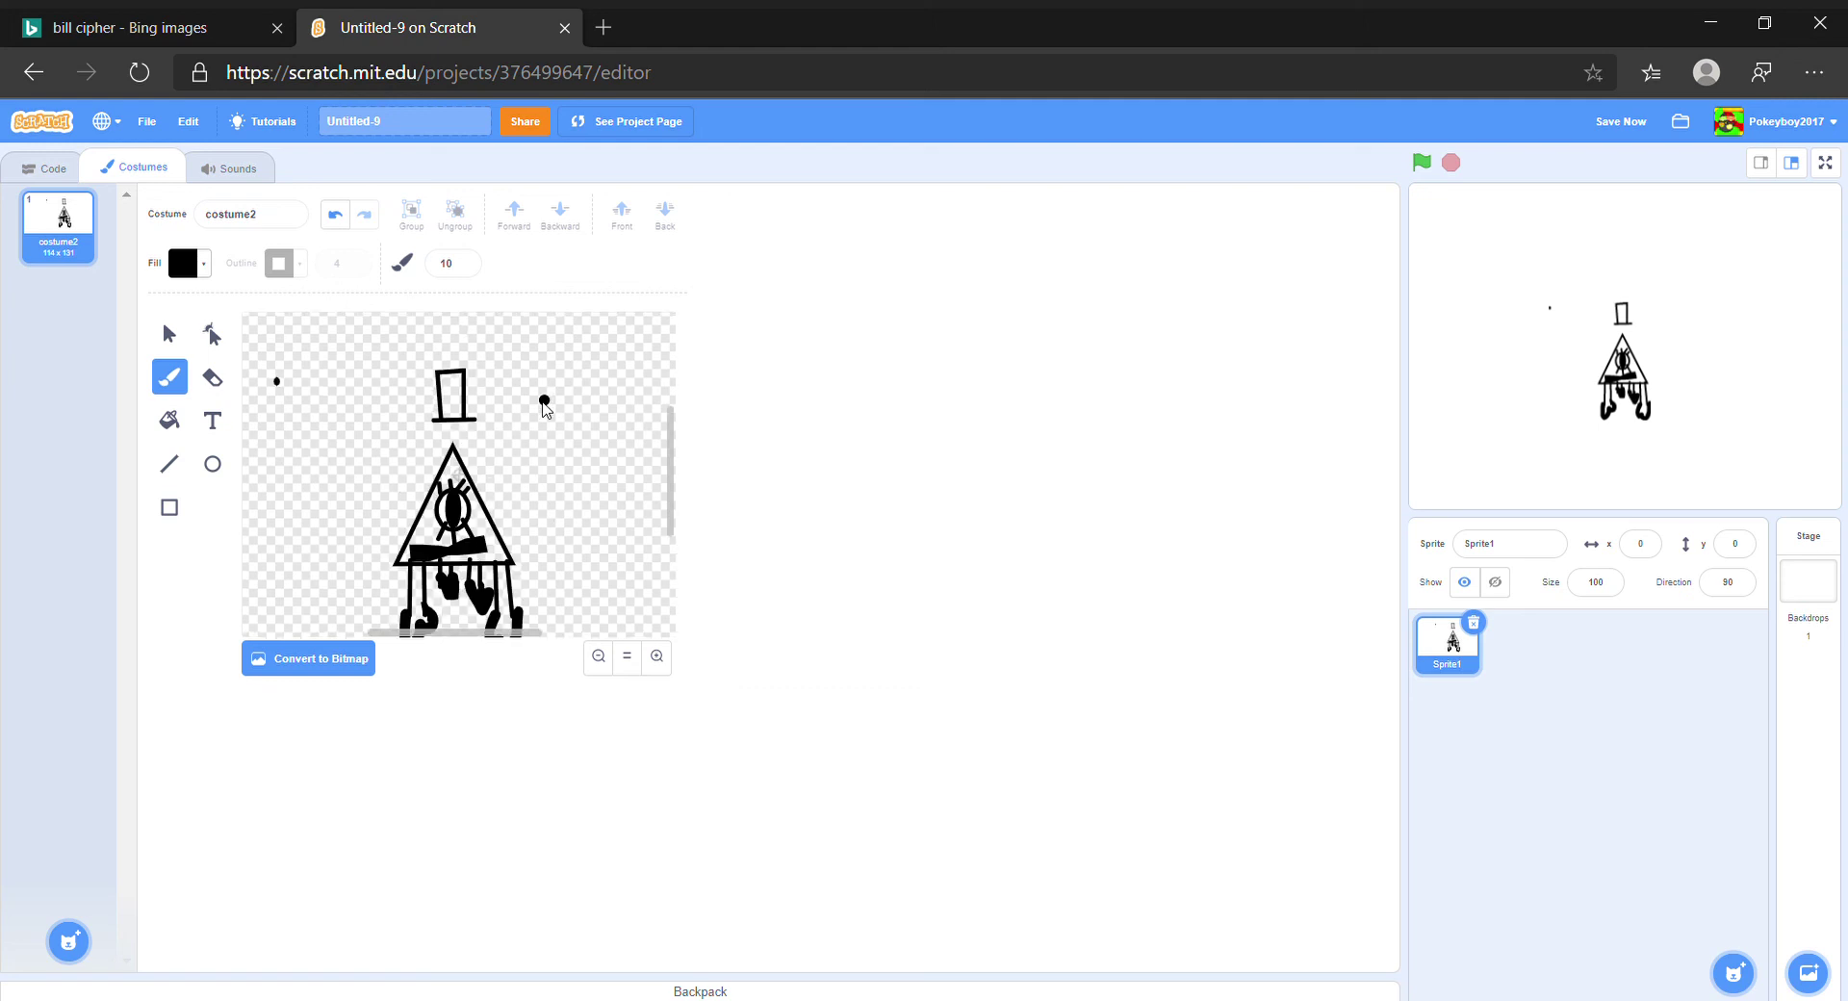
left_click(183, 17)
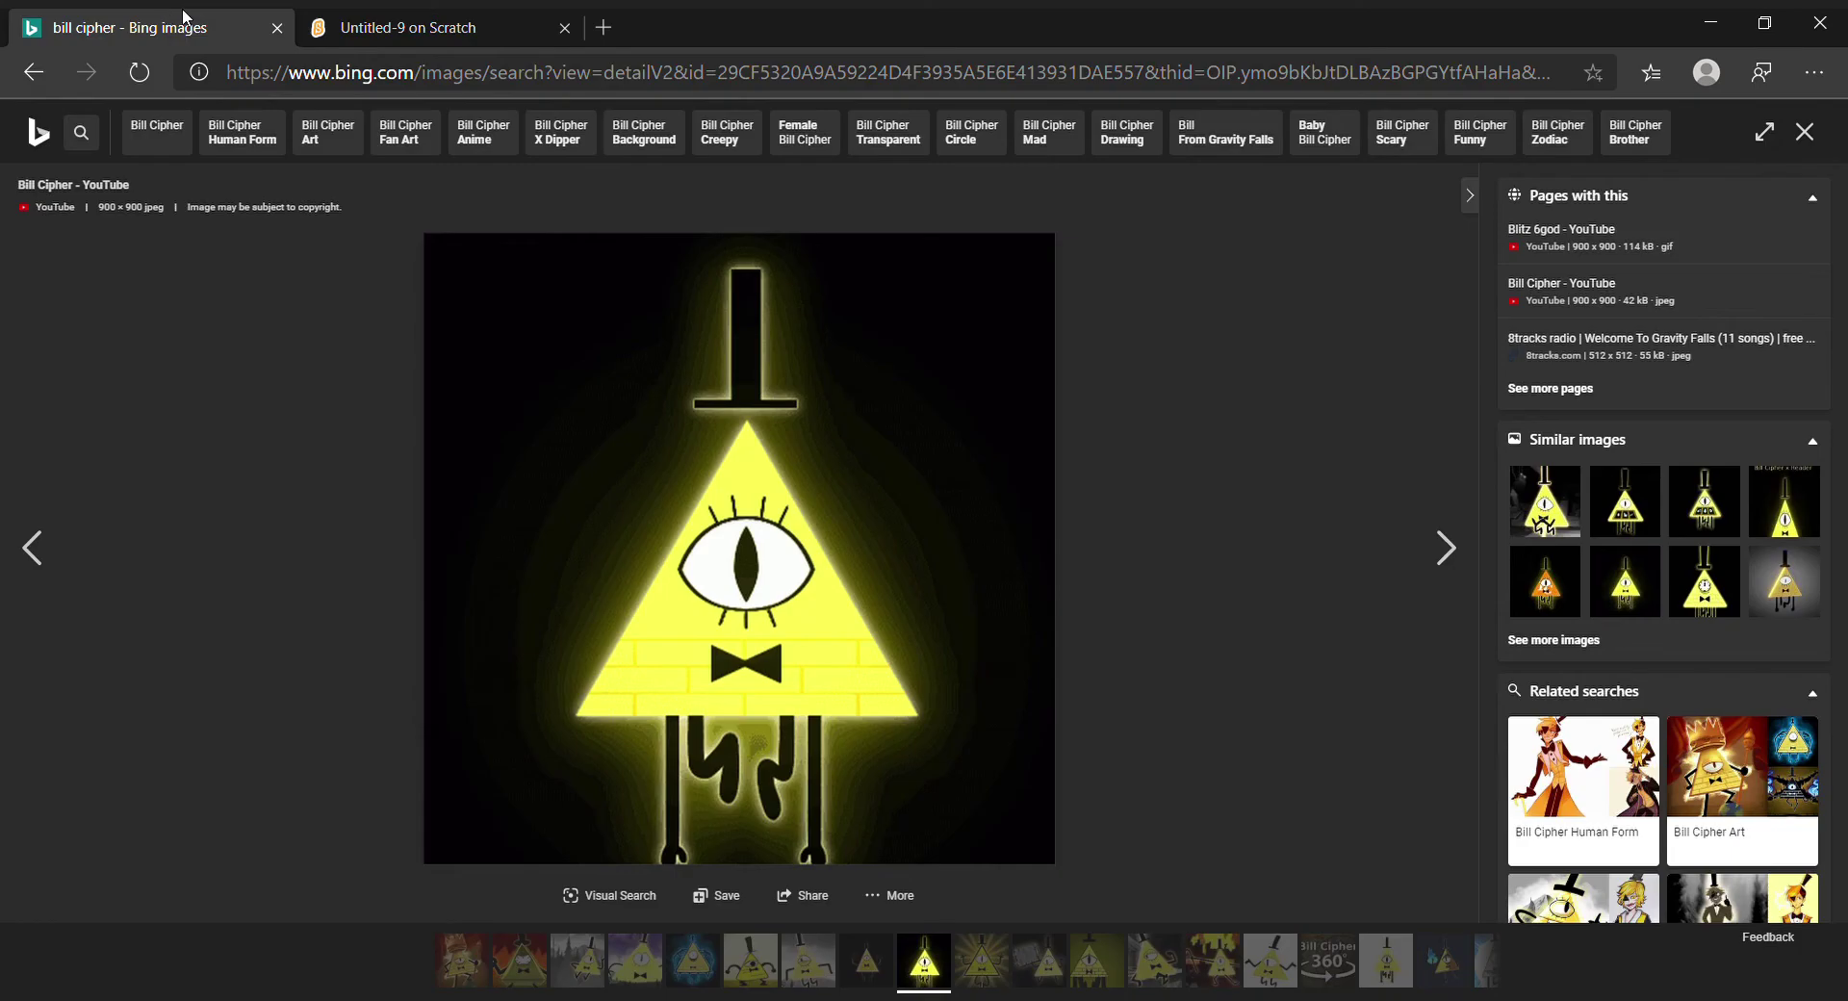
left_click(391, 17)
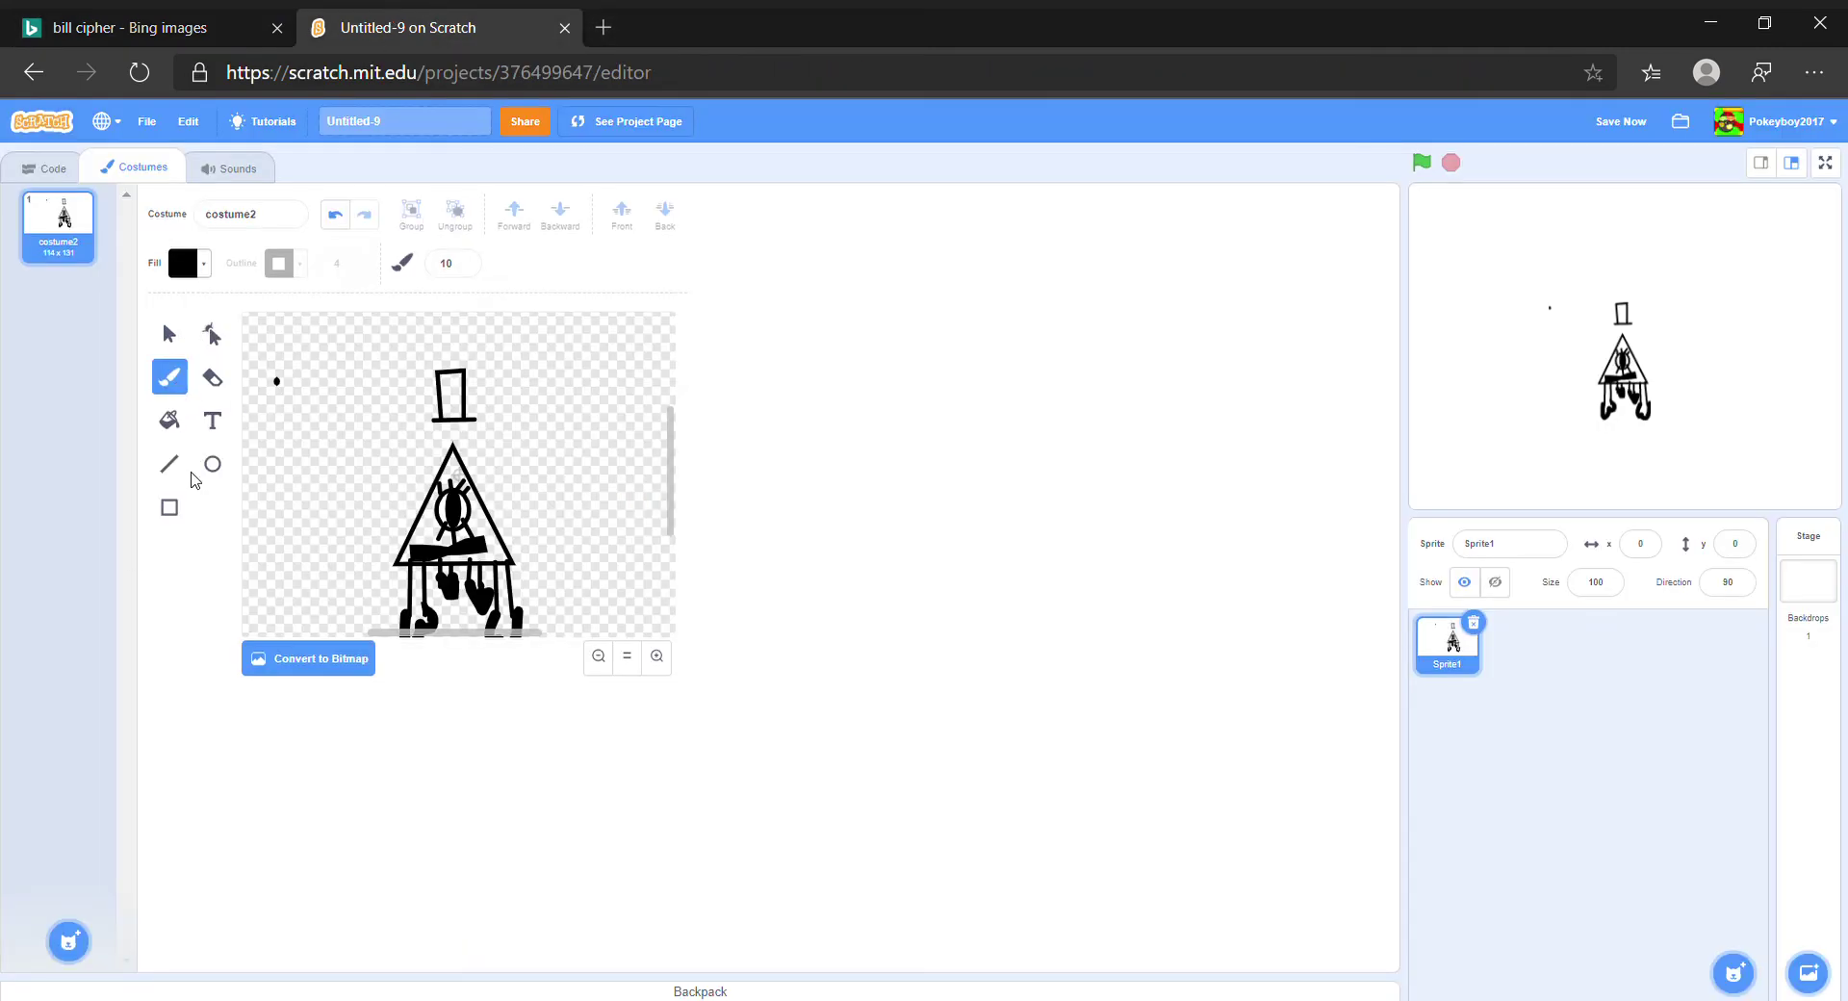
left_click(170, 420)
left_click(193, 264)
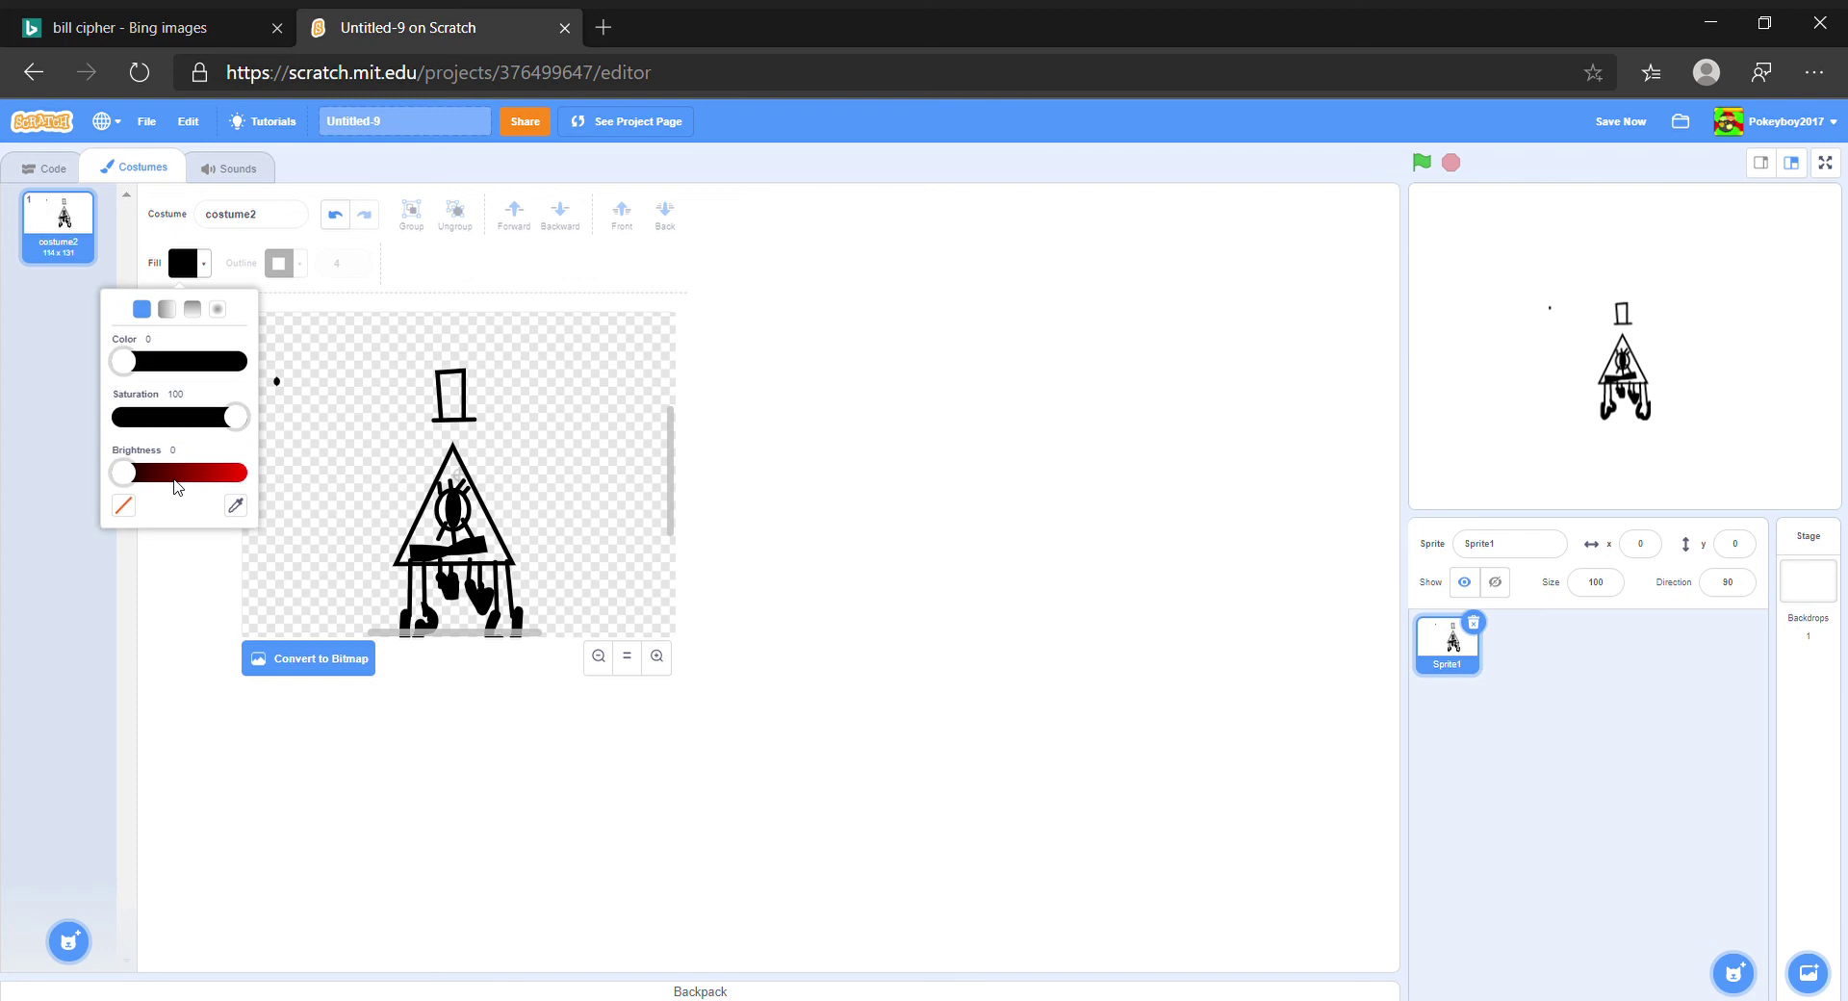
left_click_drag(139, 472, 287, 472)
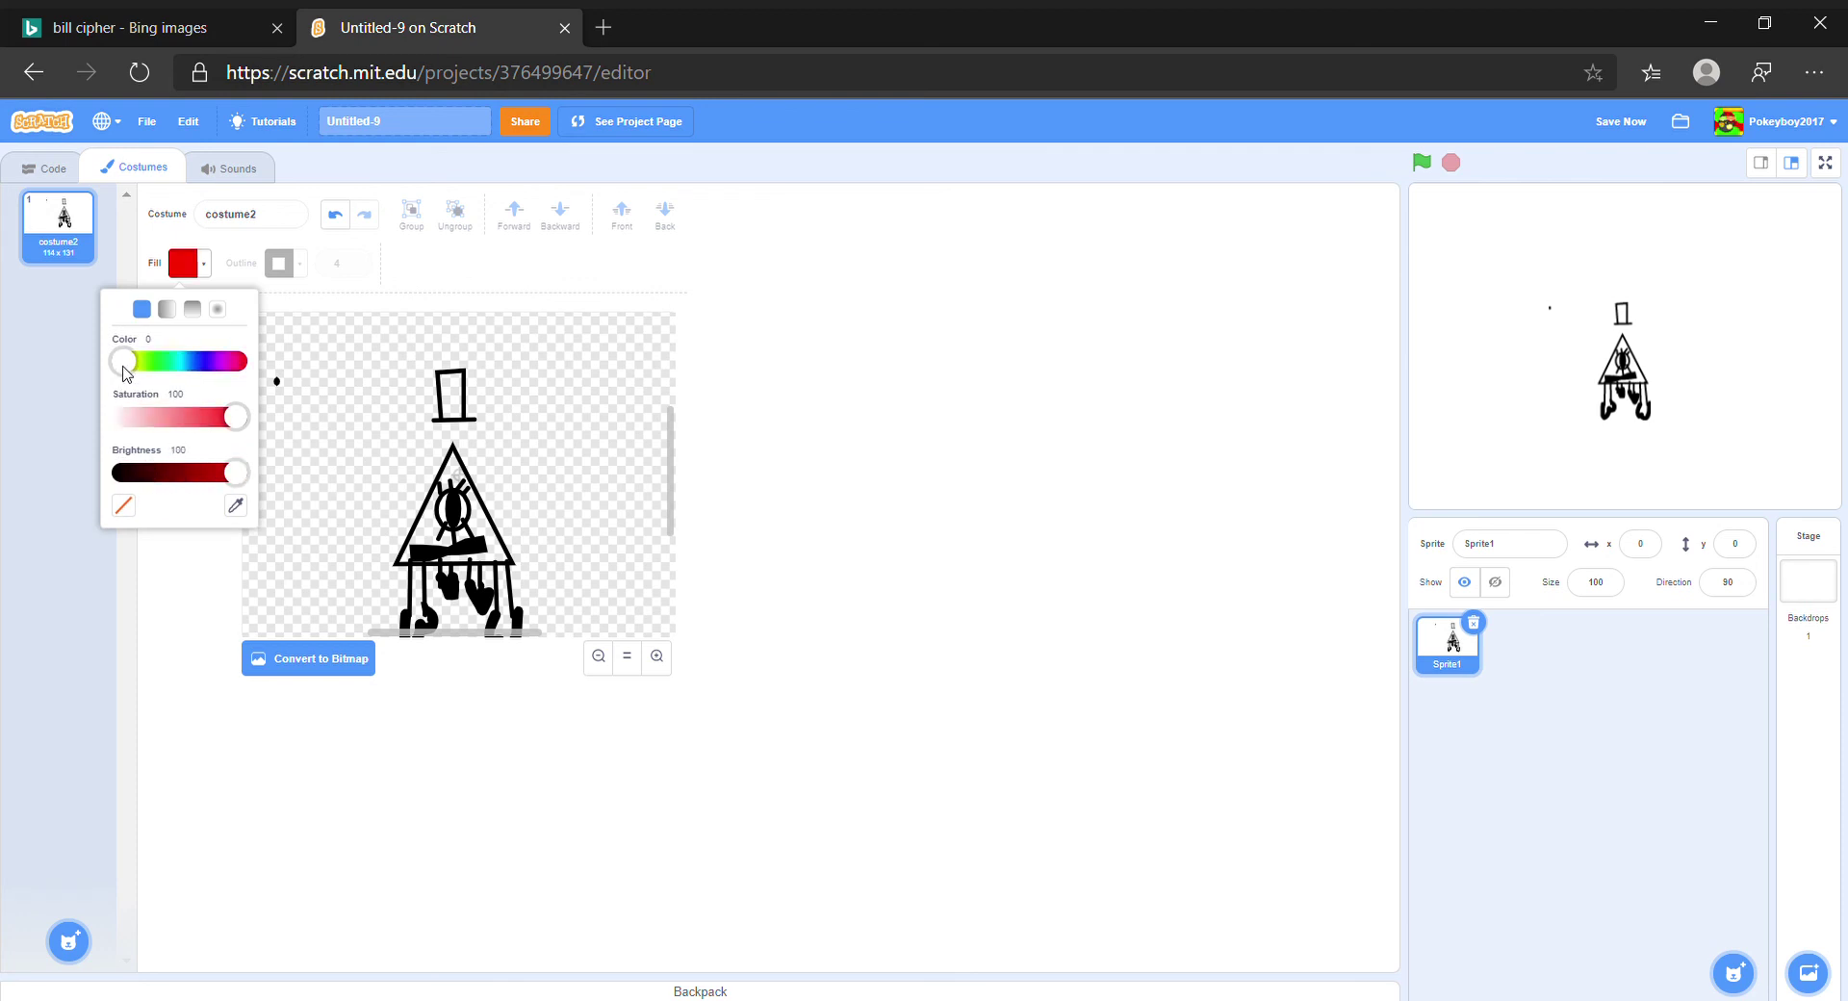
left_click_drag(124, 368, 143, 366)
left_click(352, 428)
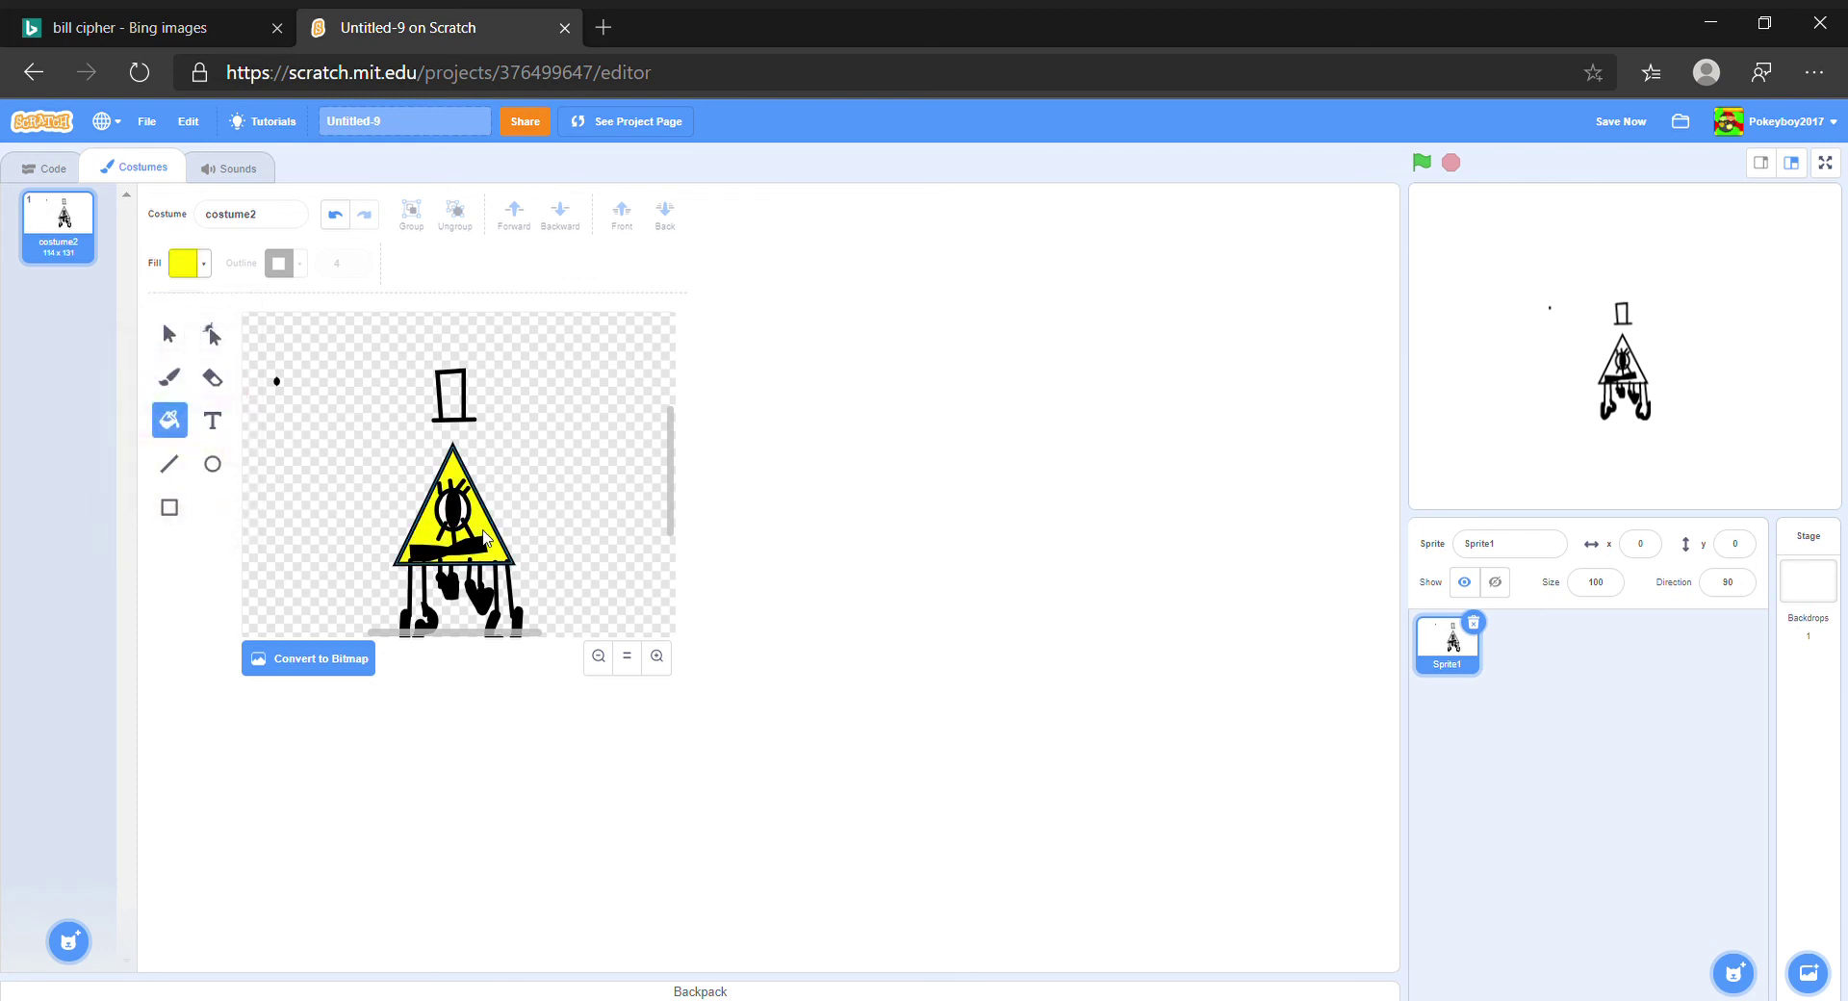
left_click(476, 535)
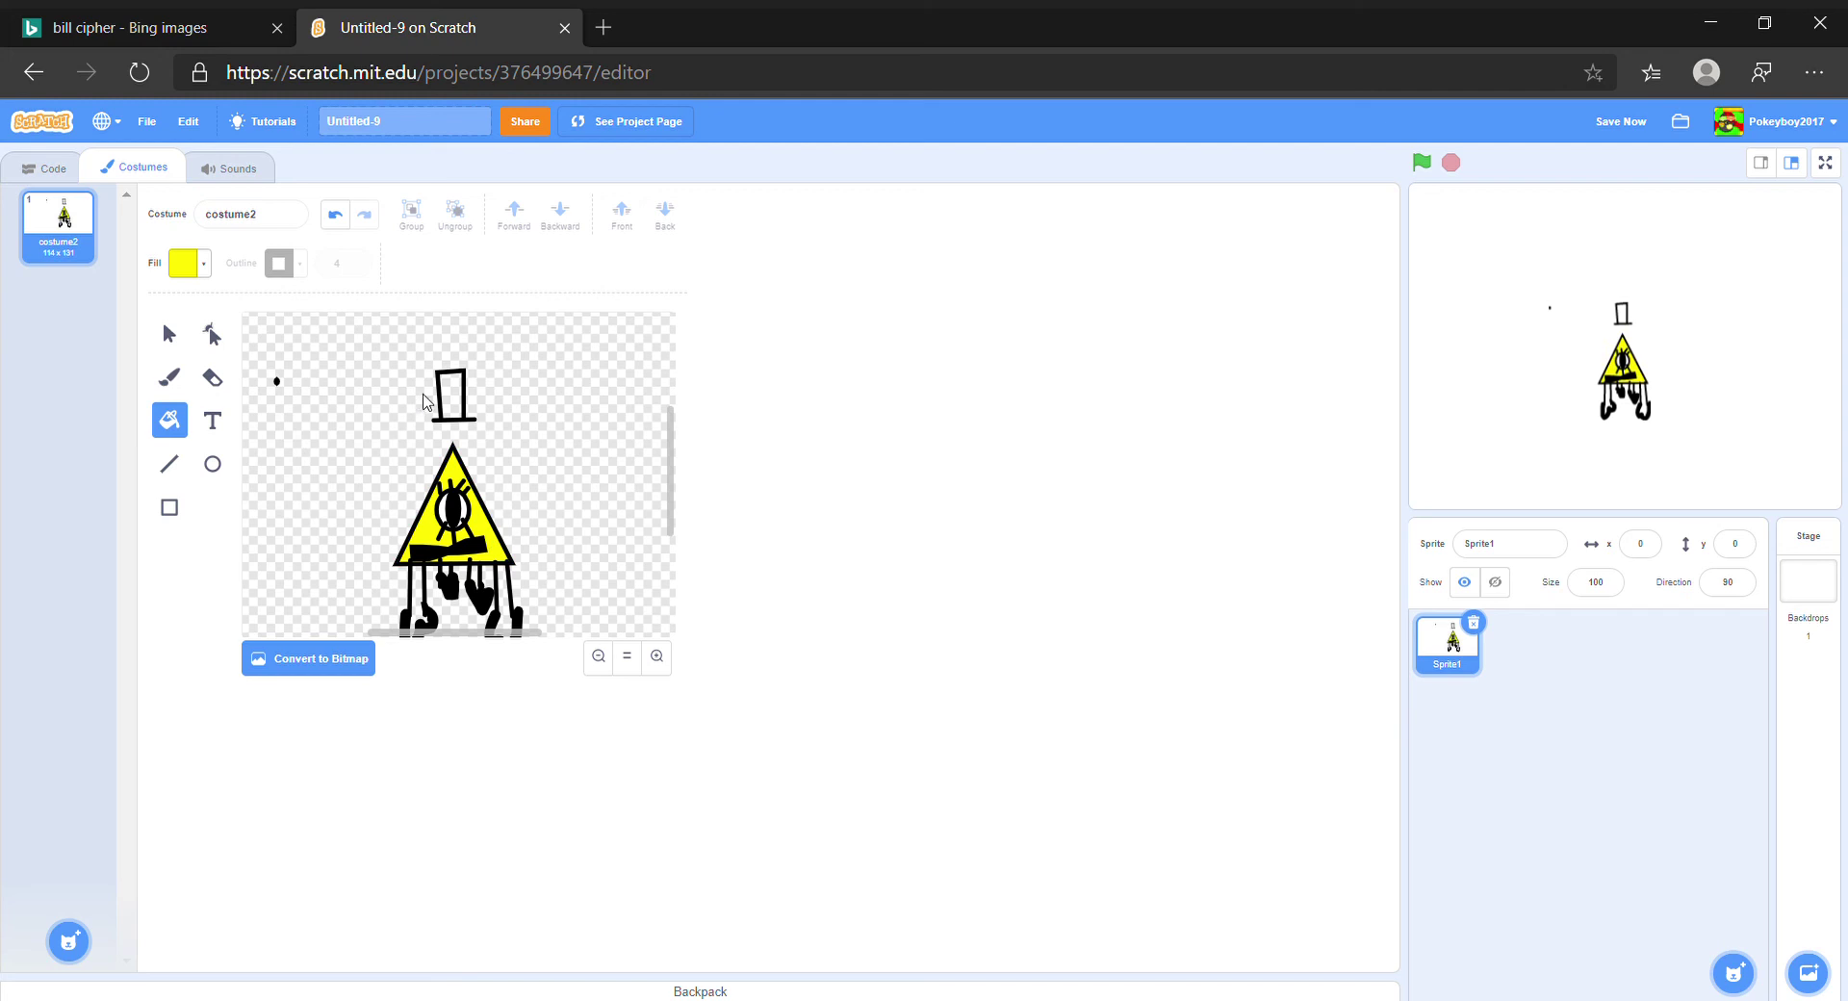
Sample black from the drawing as the fill color for the top hat
left_click(187, 263)
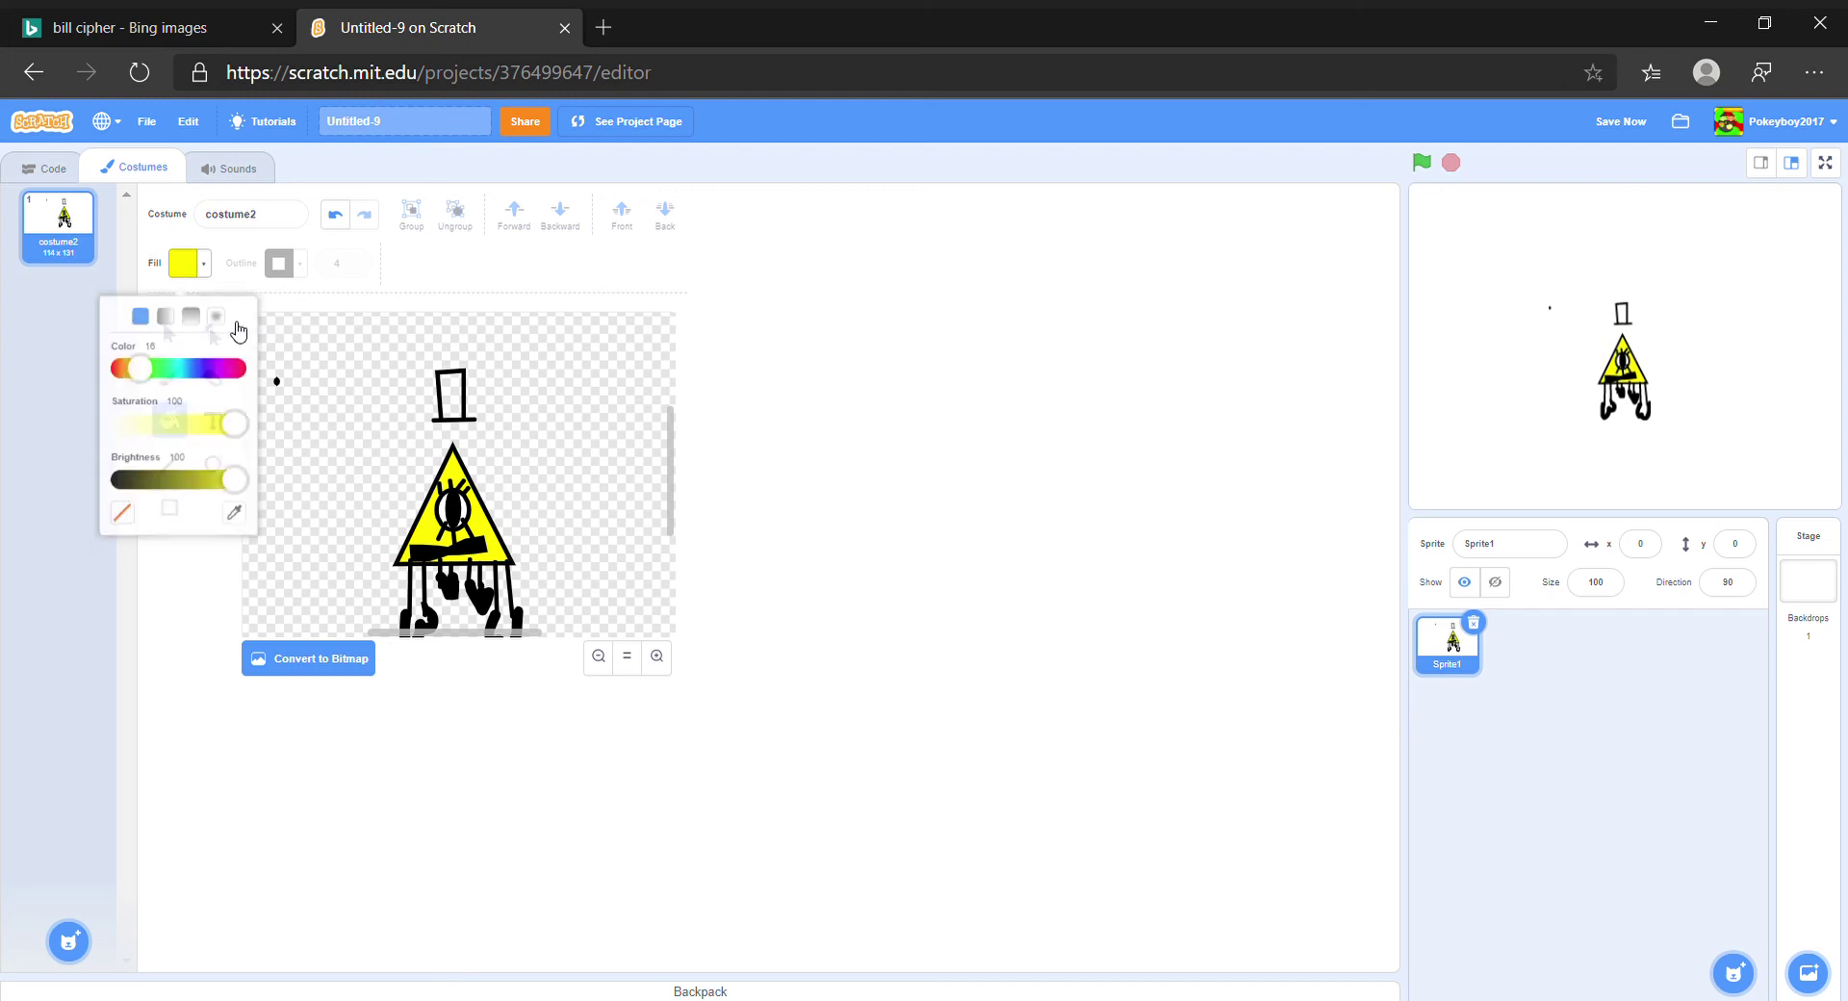
left_click(233, 502)
left_click(410, 447)
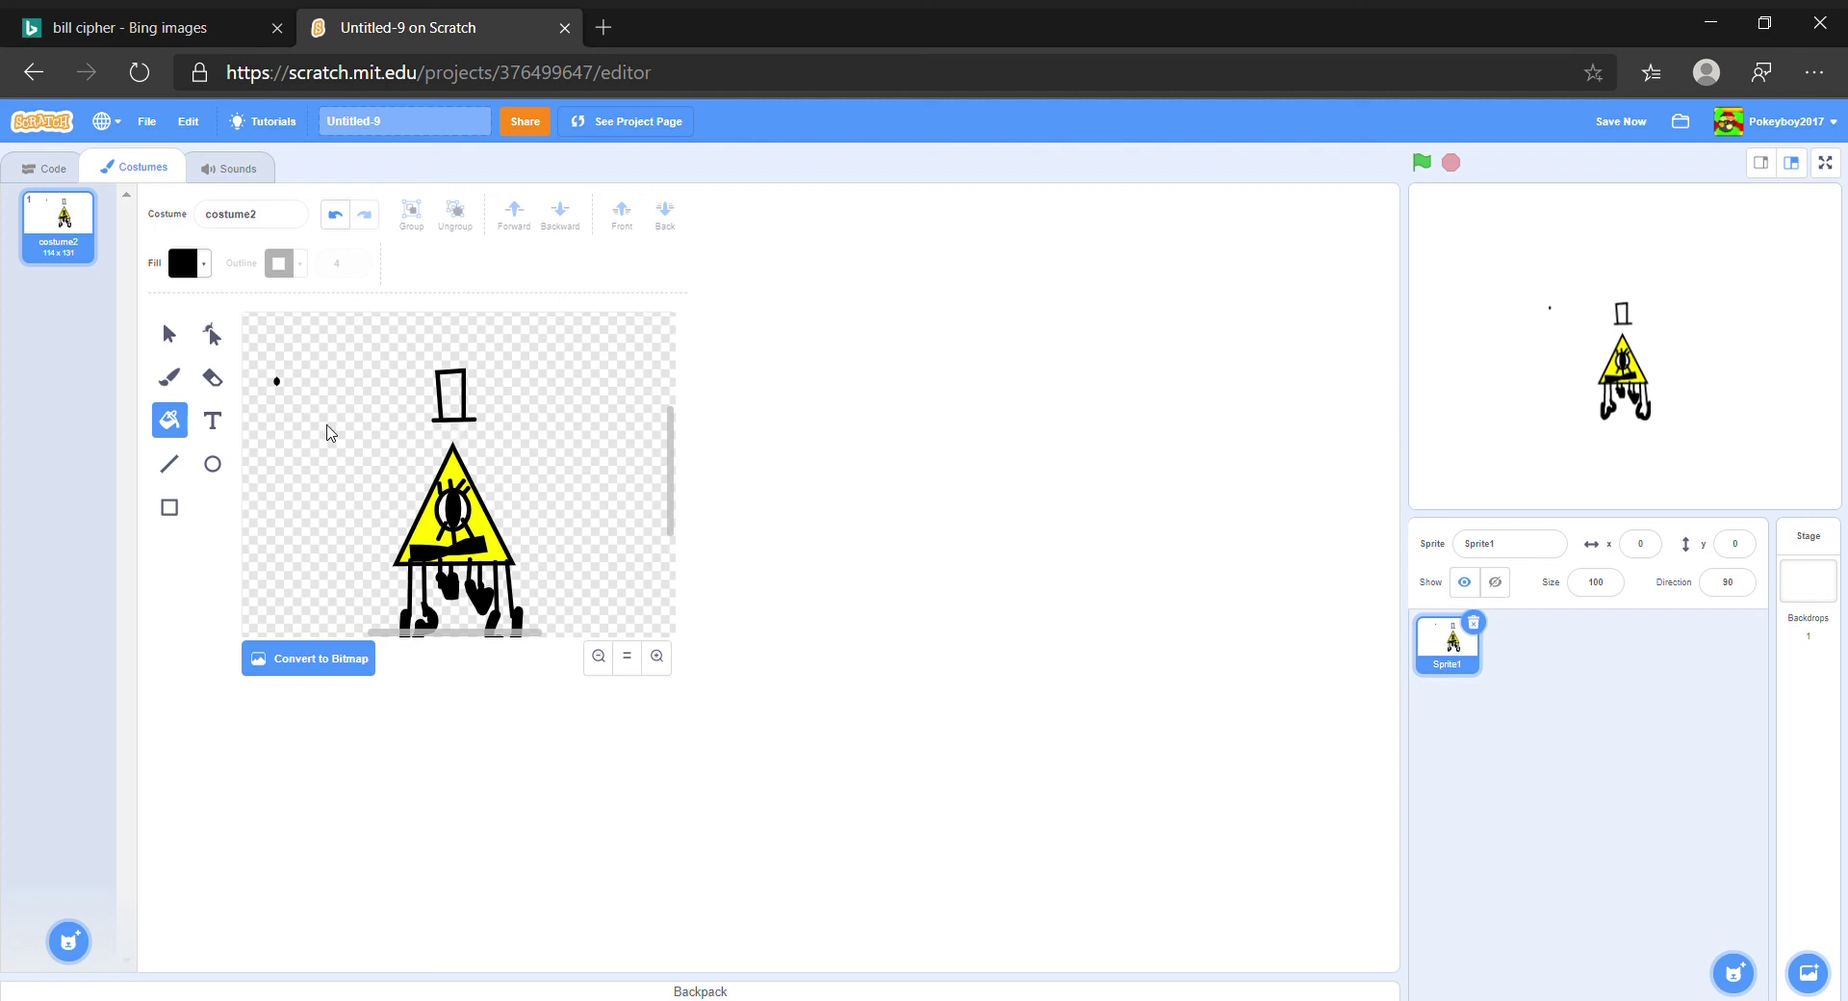
Delete the thin-lined top hat above the triangle, removing both its crown and its brim
left_click(169, 333)
left_click(447, 382)
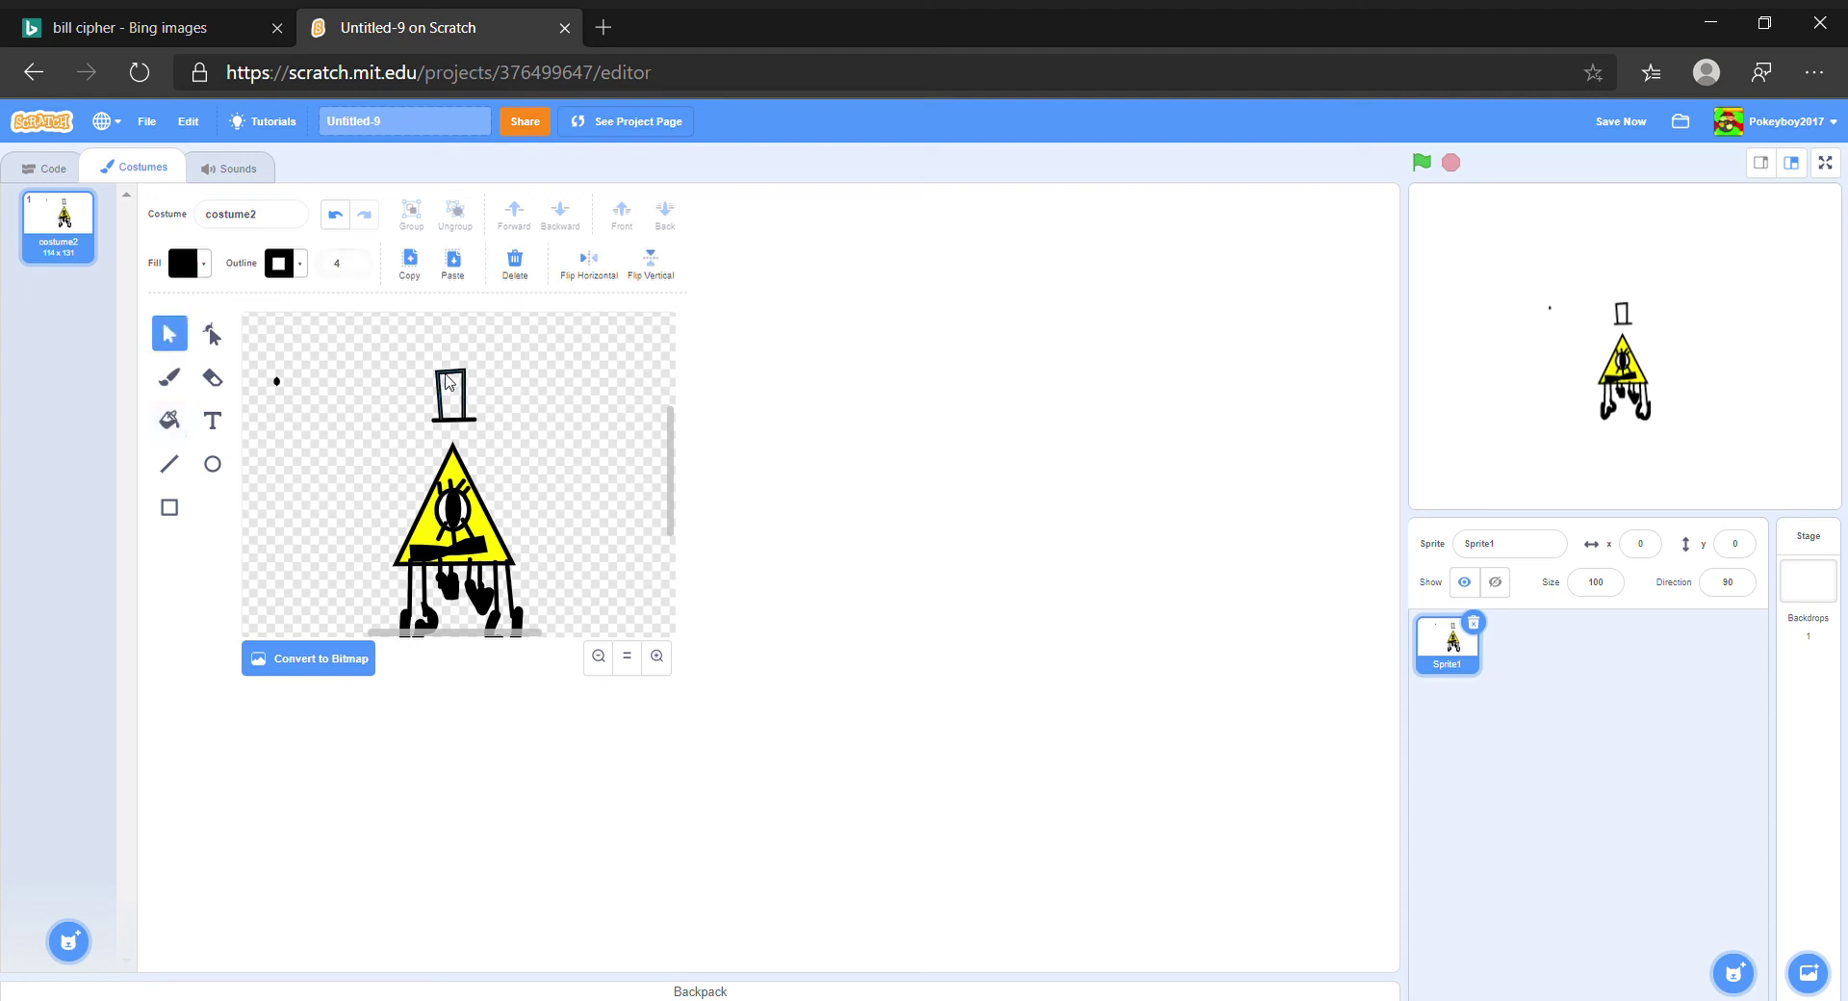
key("Delete")
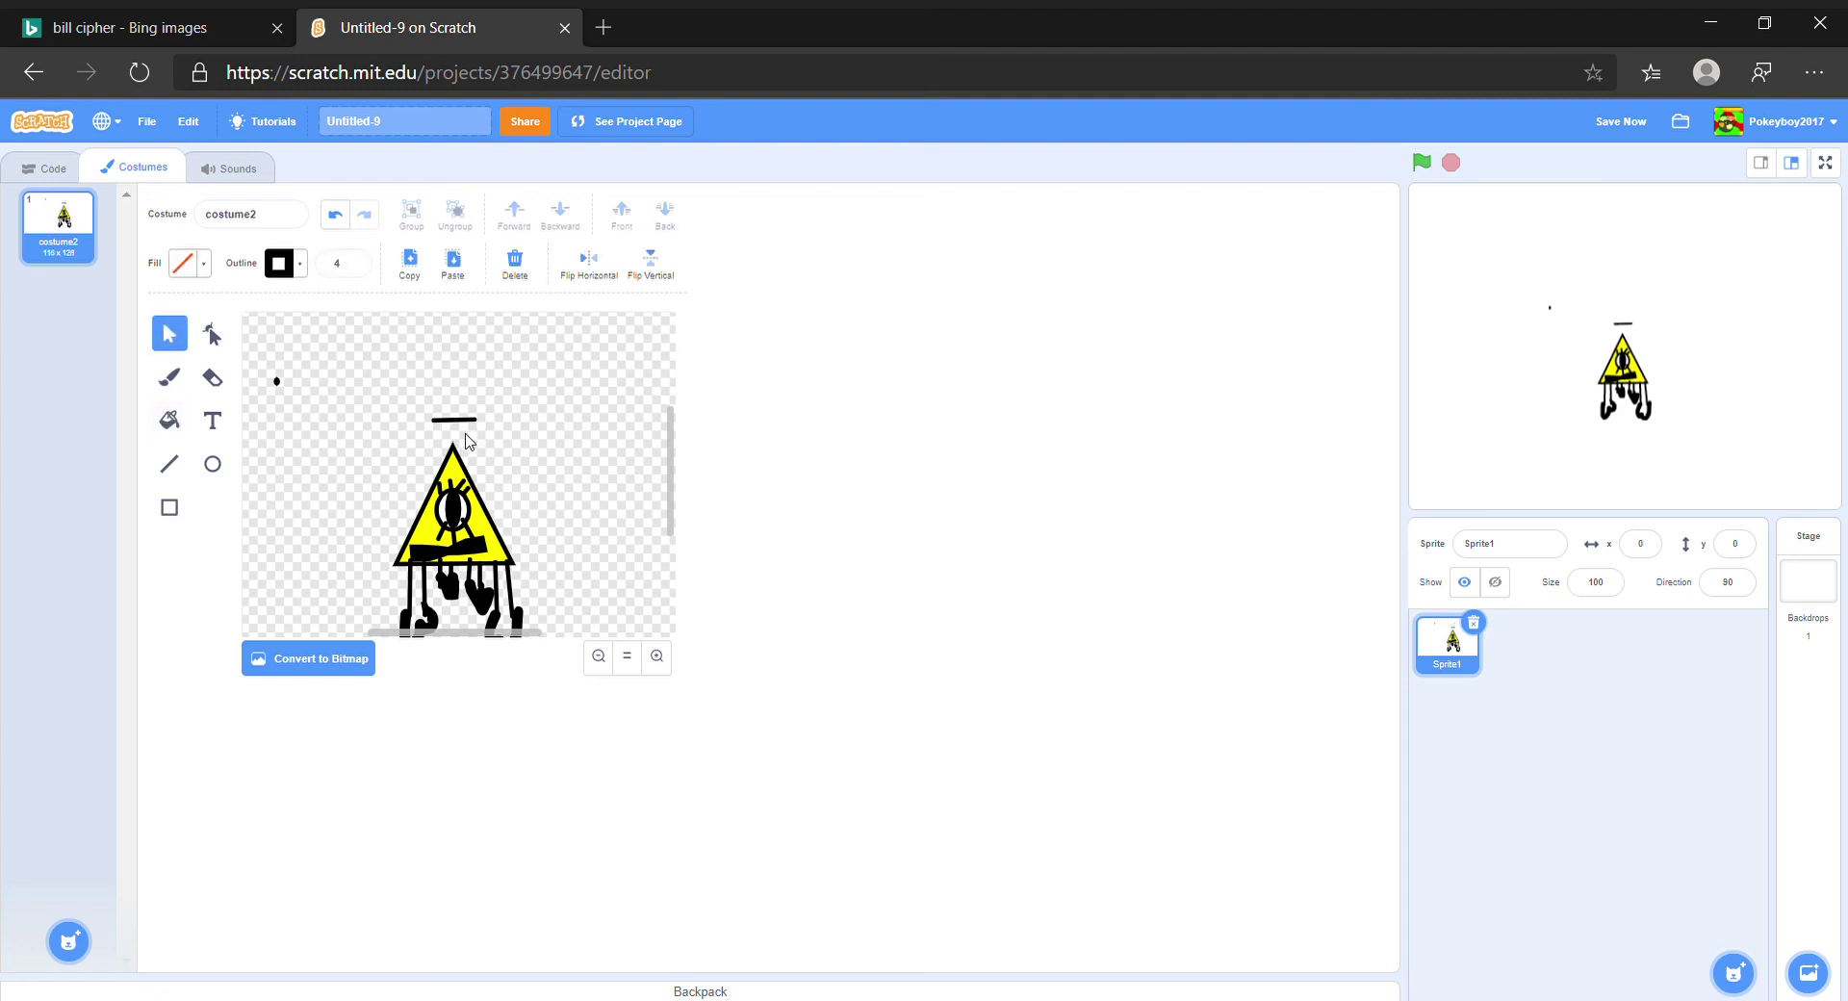
left_click(456, 422)
key("Delete")
Set the brush color's brightness to 0 for black and paint a thick closed top hat outline above the triangle
left_click(170, 377)
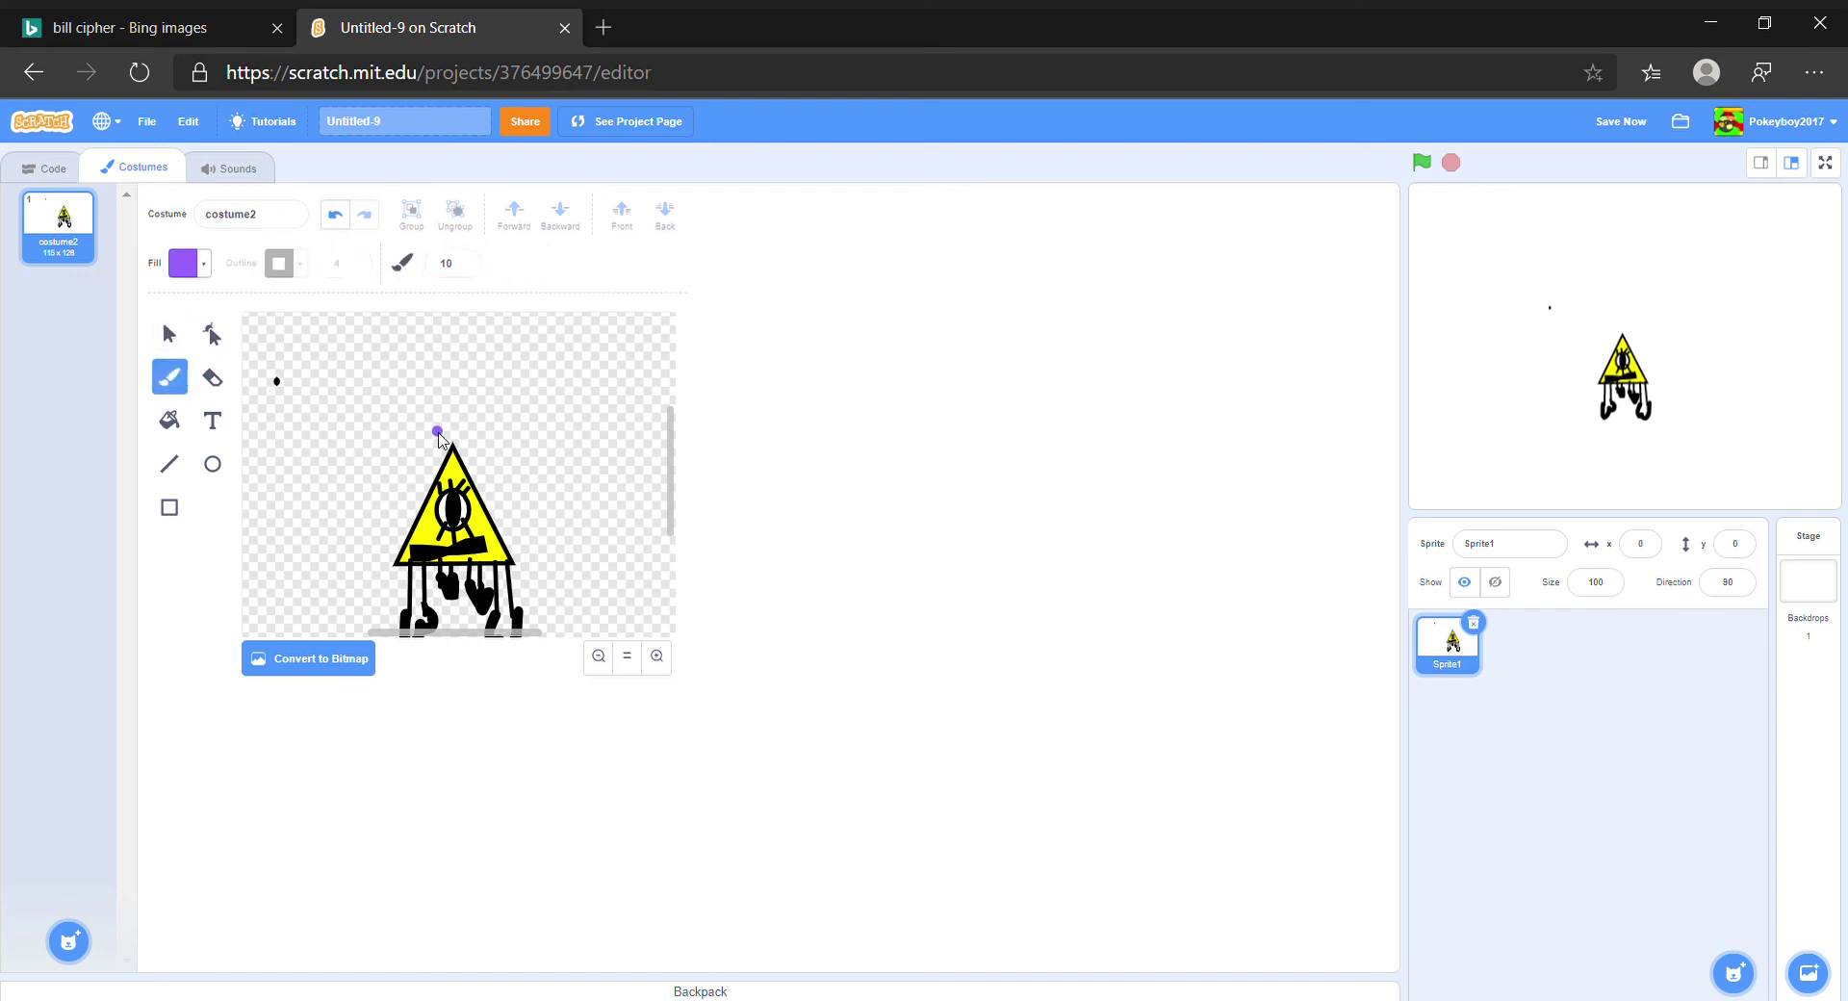
left_click(204, 265)
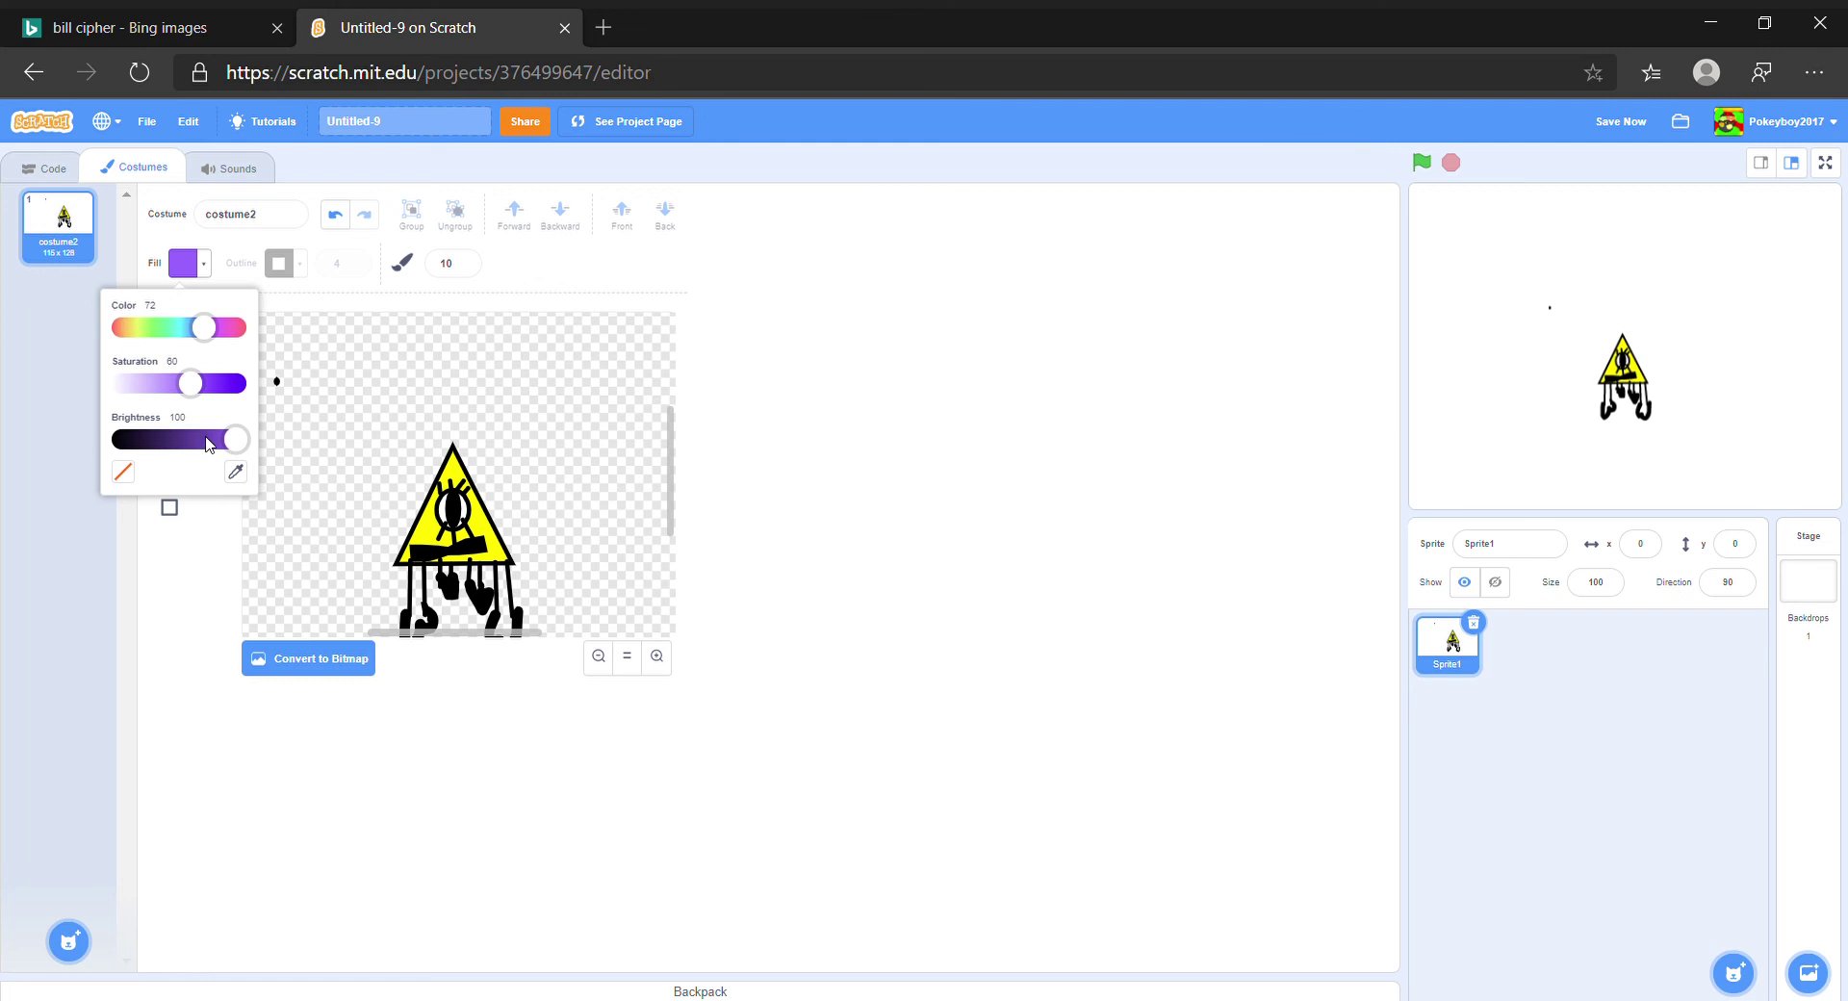
left_click_drag(204, 453, 5, 420)
left_click_drag(236, 452, 19, 424)
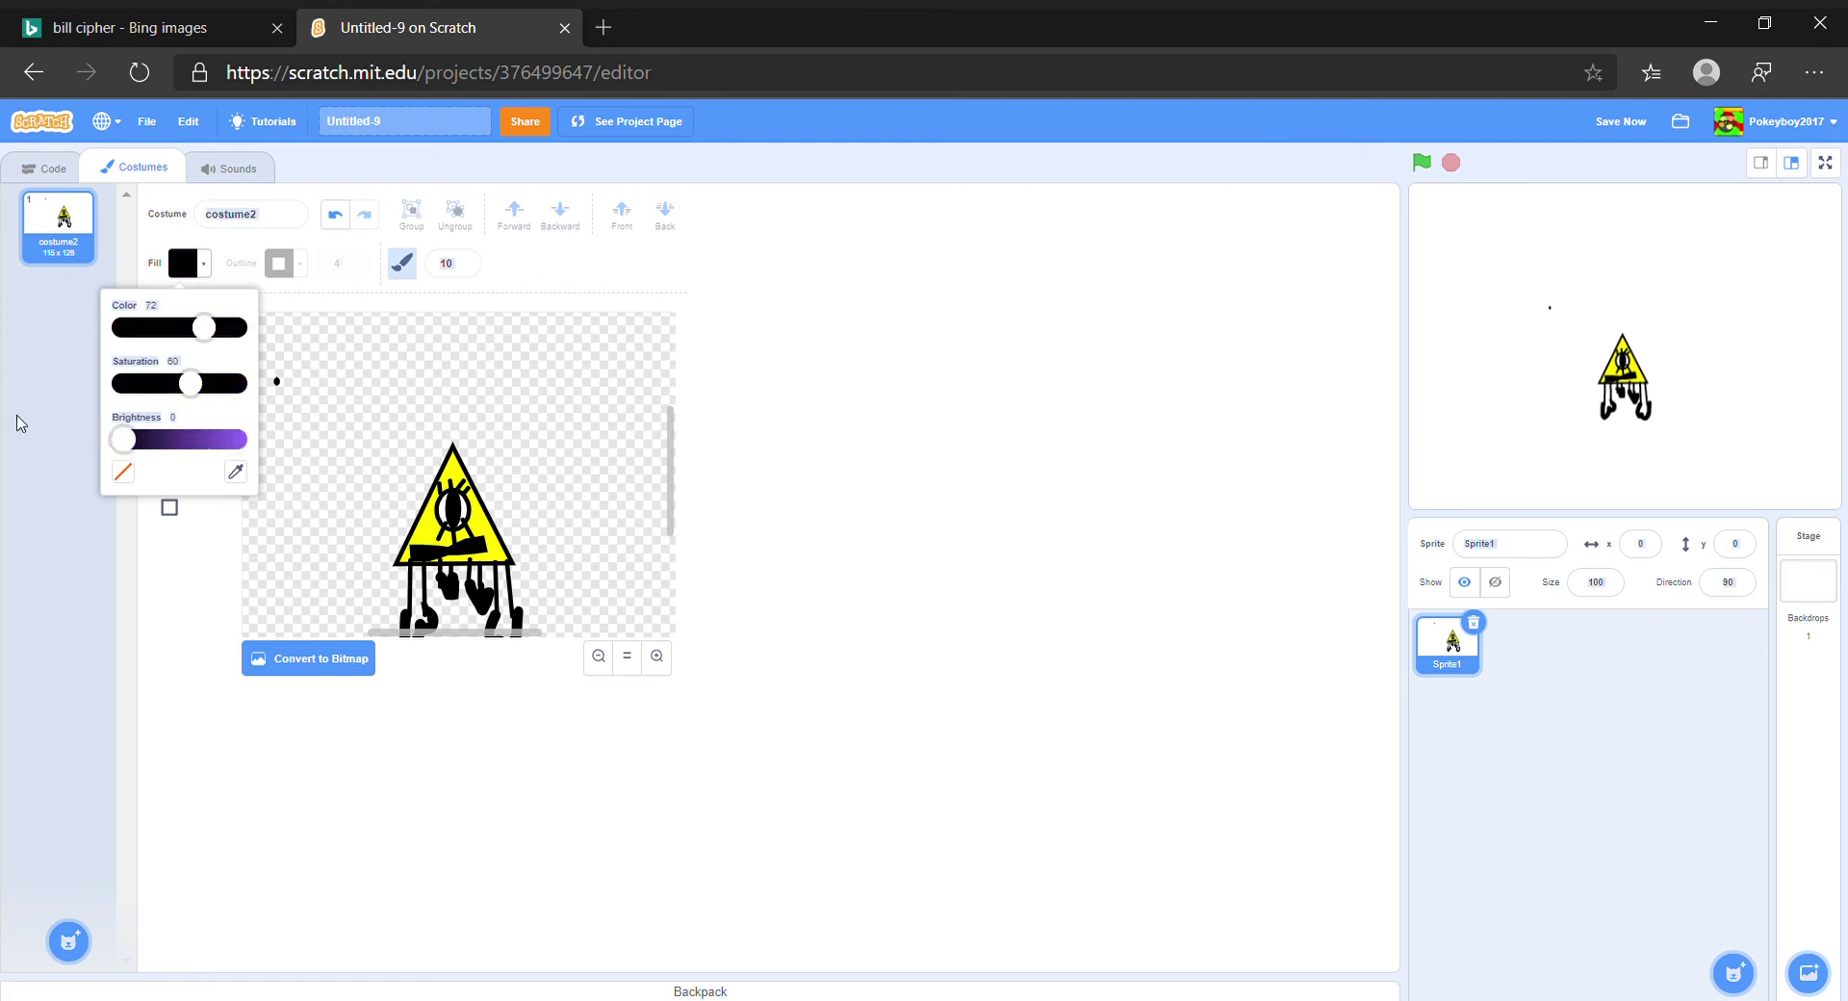
left_click(271, 395)
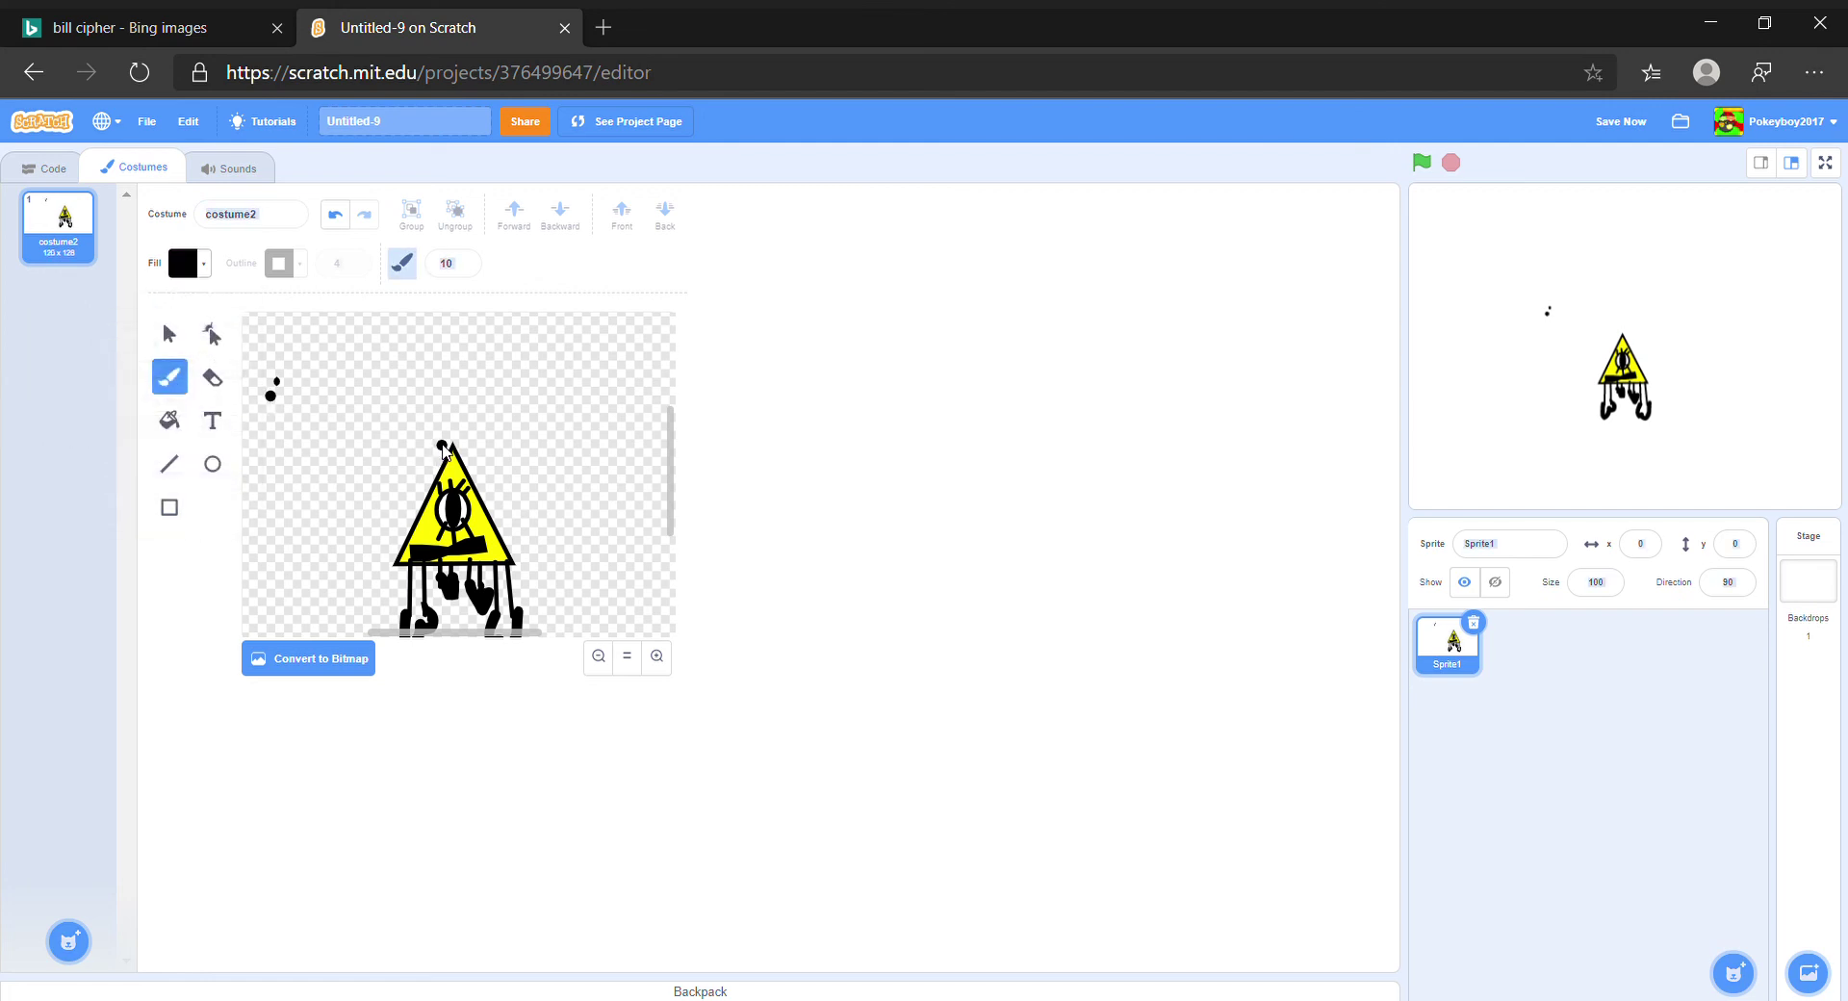
mouse_move(434, 429)
left_mouse_down()
mouse_move(486, 434)
mouse_move(453, 367)
mouse_move(444, 438)
left_mouse_up()
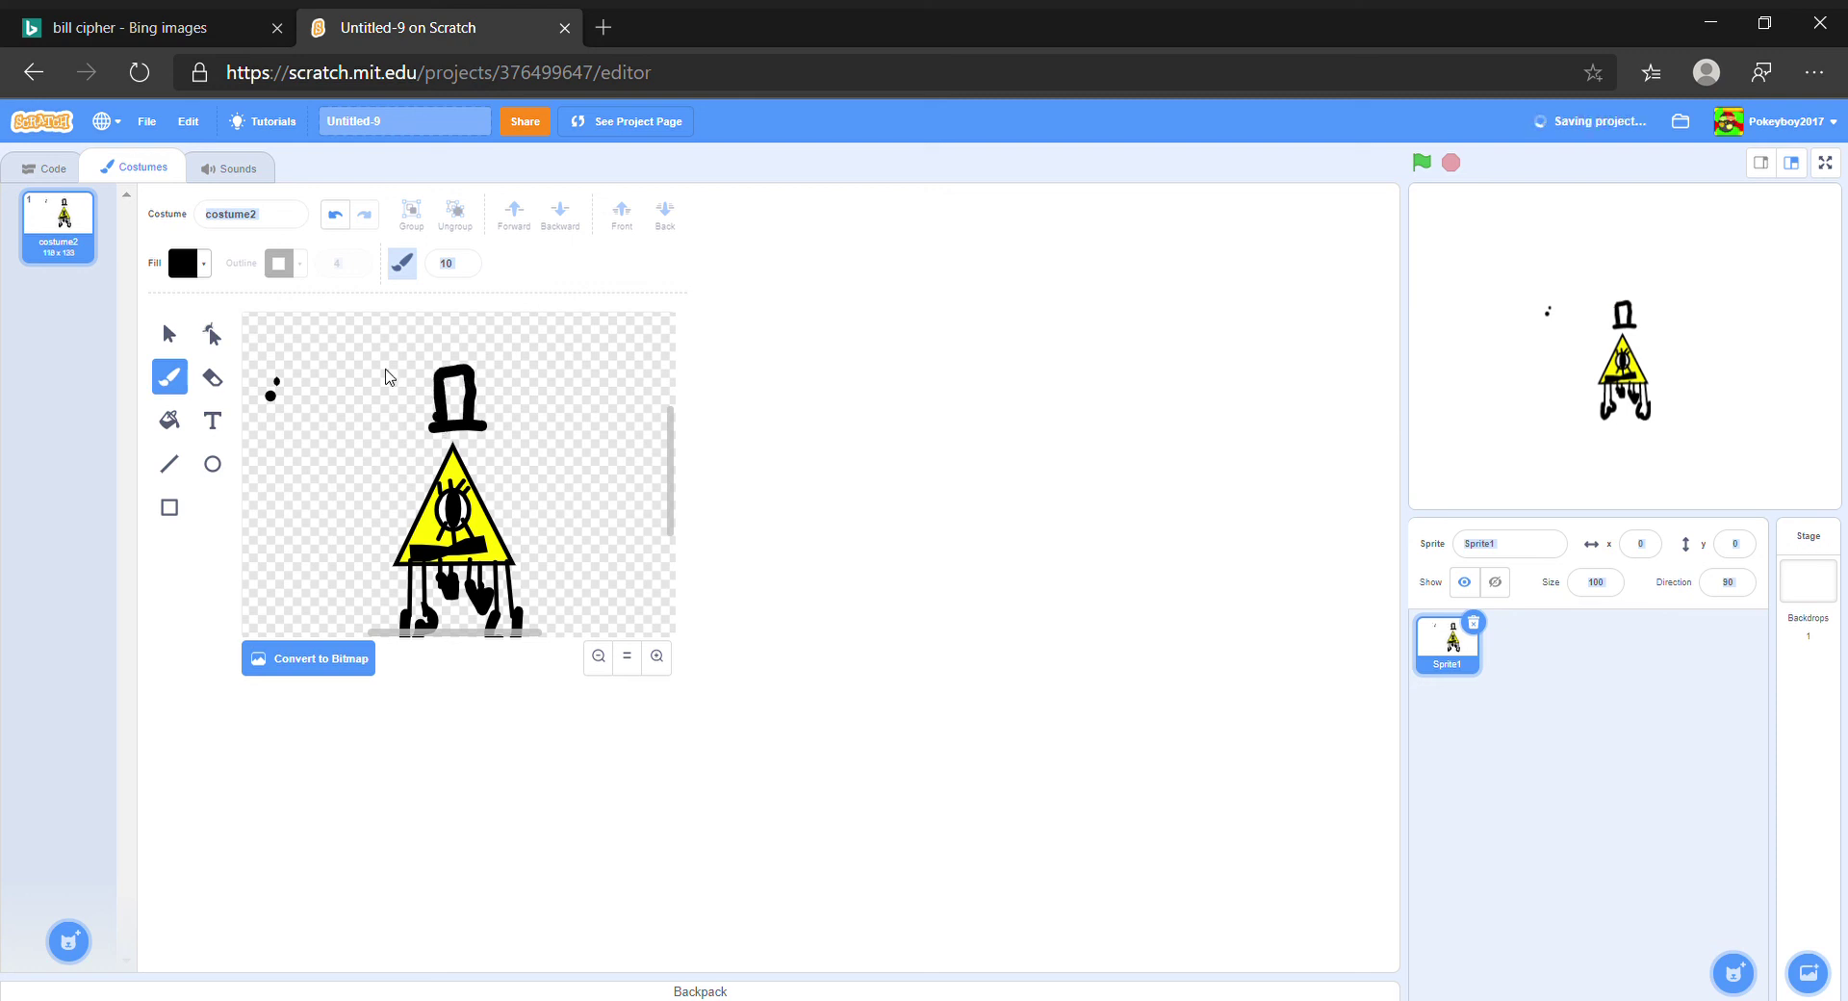
Fill the inside of the new top hat with black
left_click(170, 419)
left_click(458, 394)
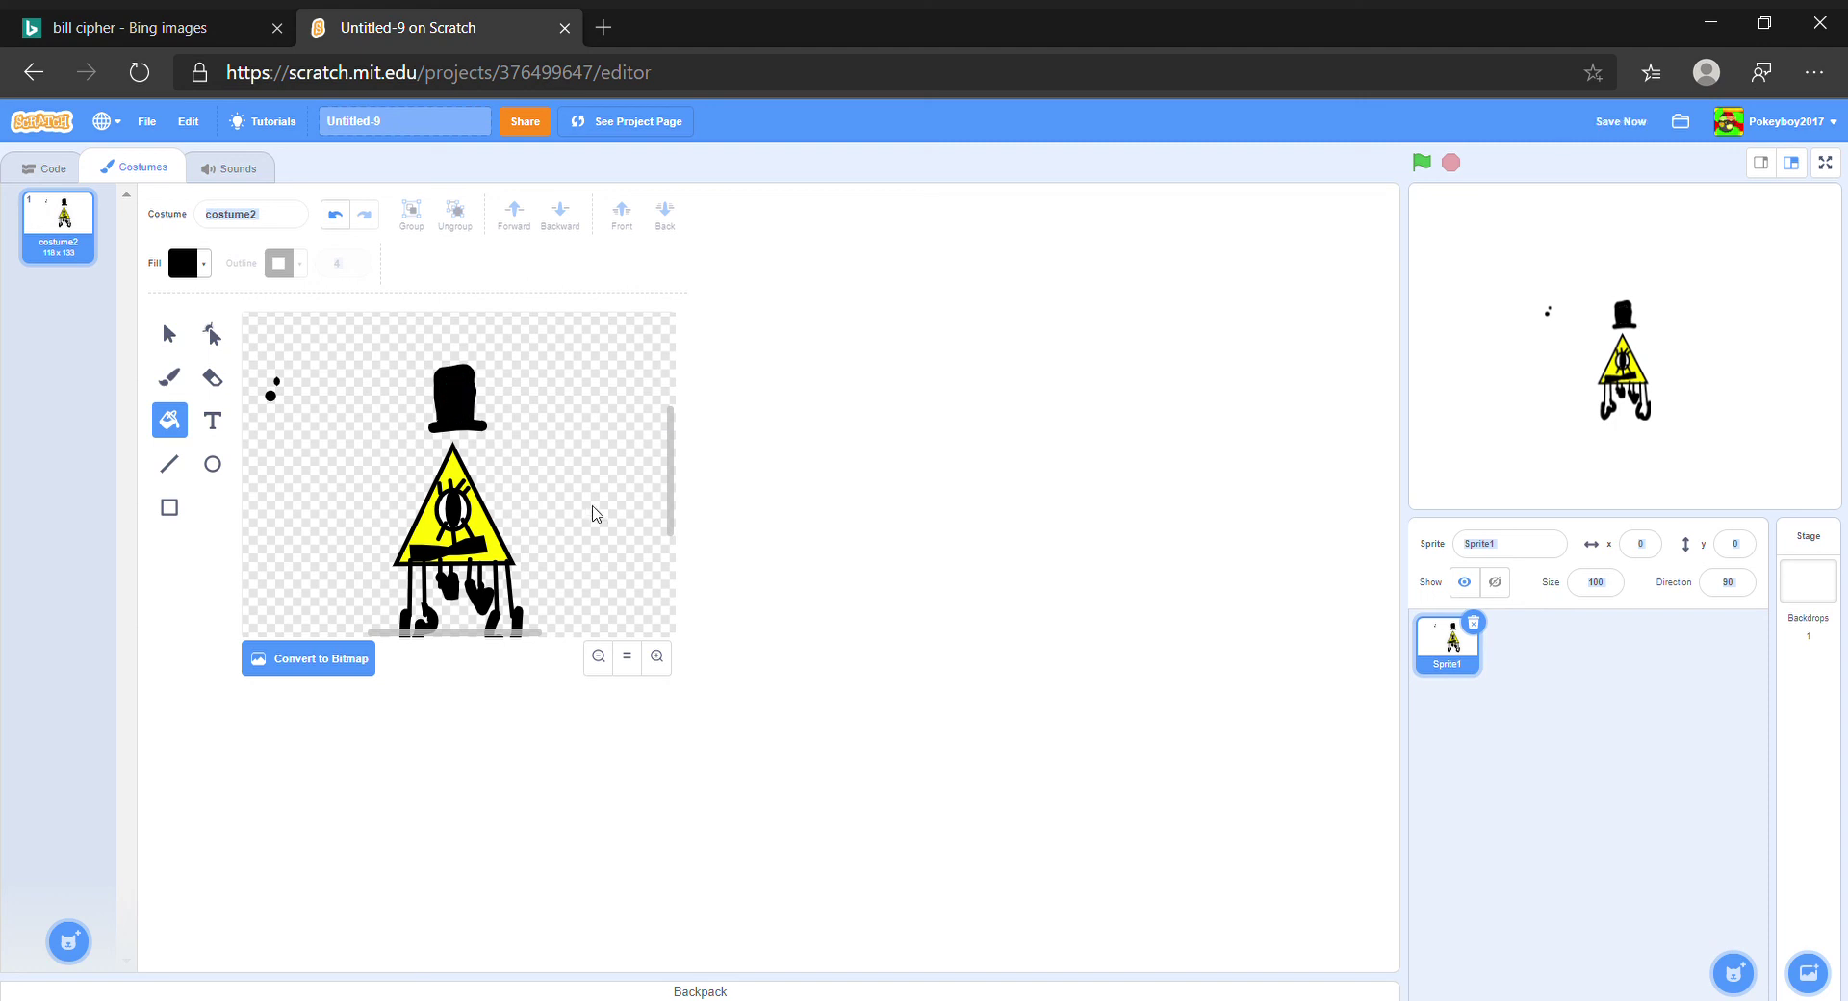
scroll(581, 474, "down", 2)
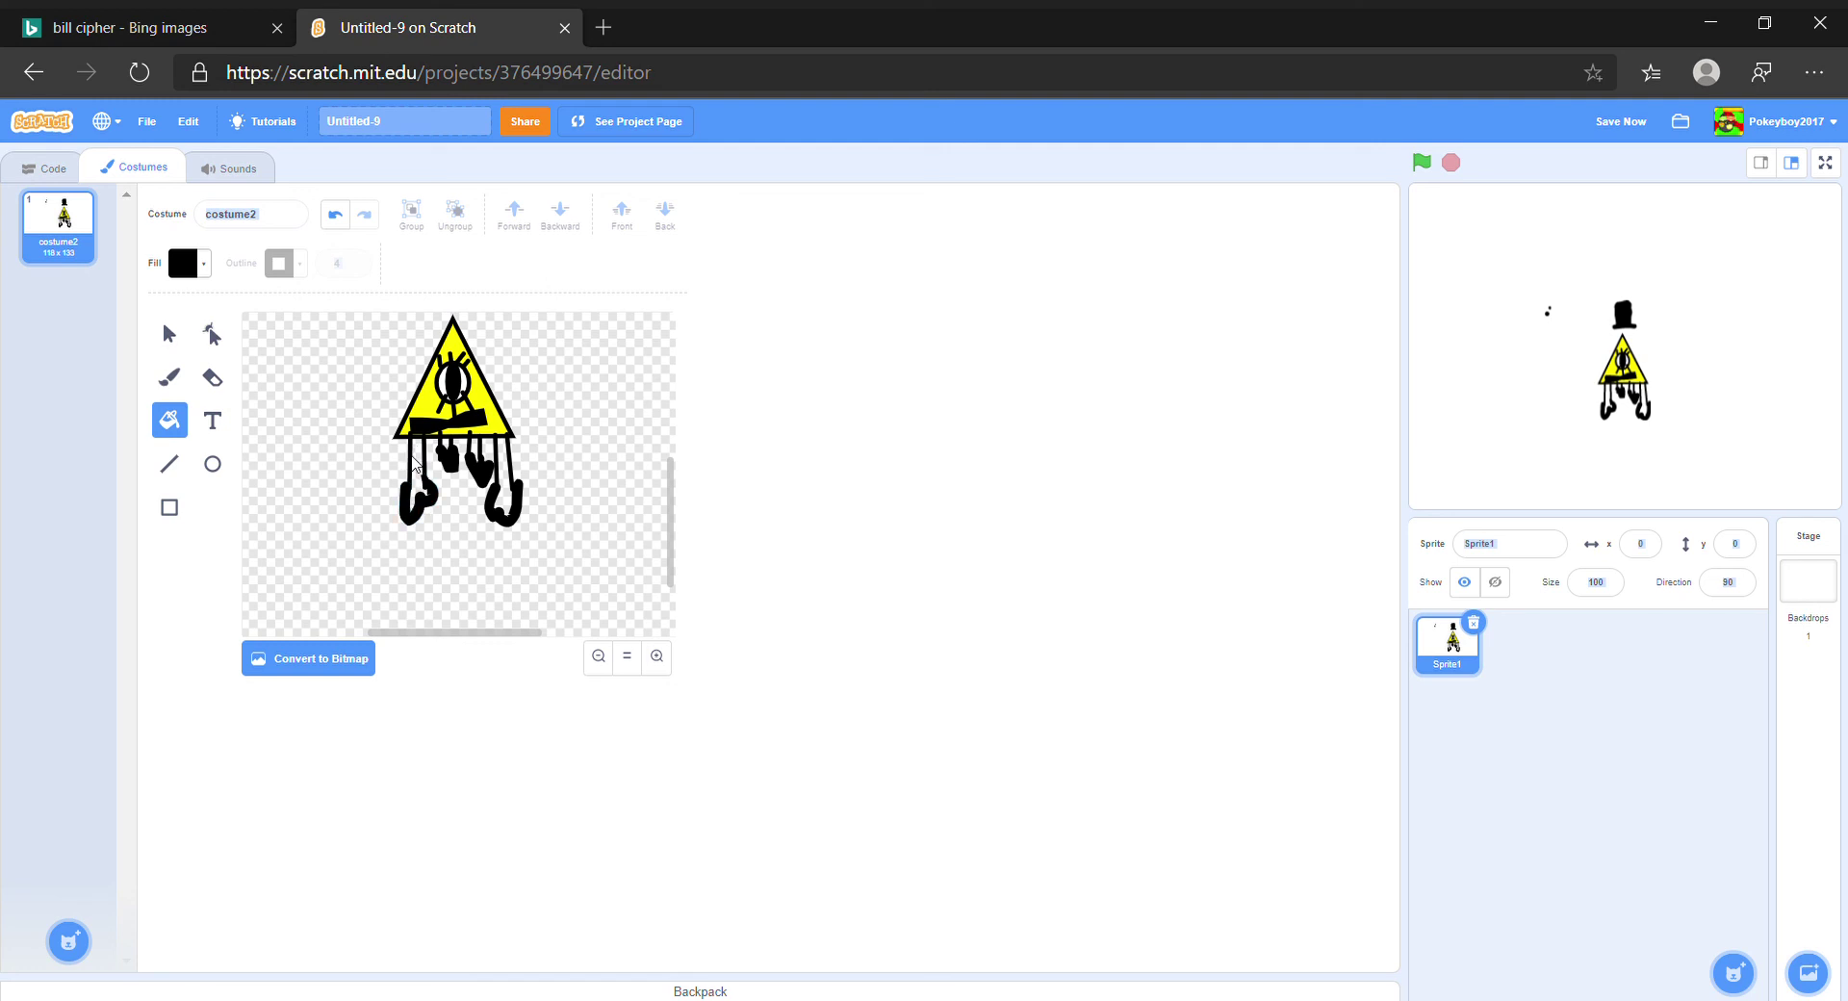
Thicken the arms, legs, hands and feet below the triangle with black brush strokes, filling in their hollow outlines
left_click(169, 378)
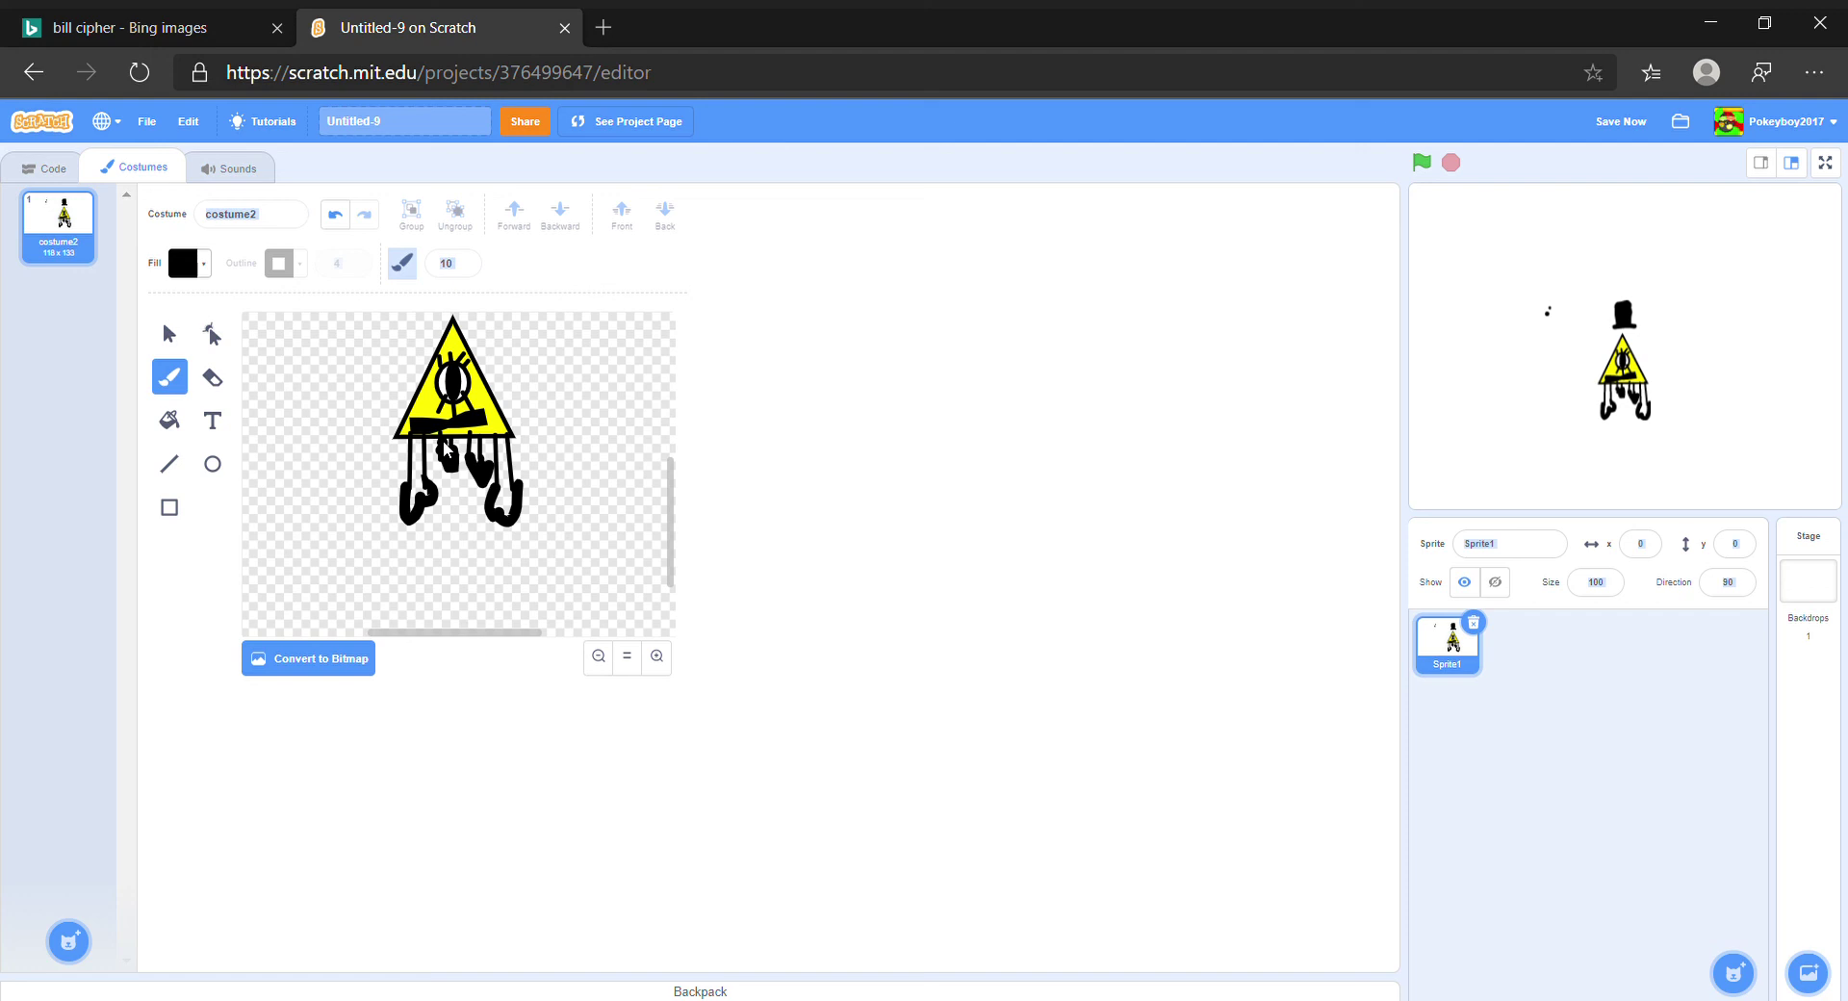
left_click_drag(447, 455, 473, 446)
left_click_drag(496, 458, 486, 472)
mouse_move(504, 456)
left_mouse_down()
mouse_move(496, 520)
mouse_move(517, 519)
mouse_move(485, 496)
mouse_move(412, 505)
mouse_move(419, 449)
mouse_move(425, 477)
left_mouse_up()
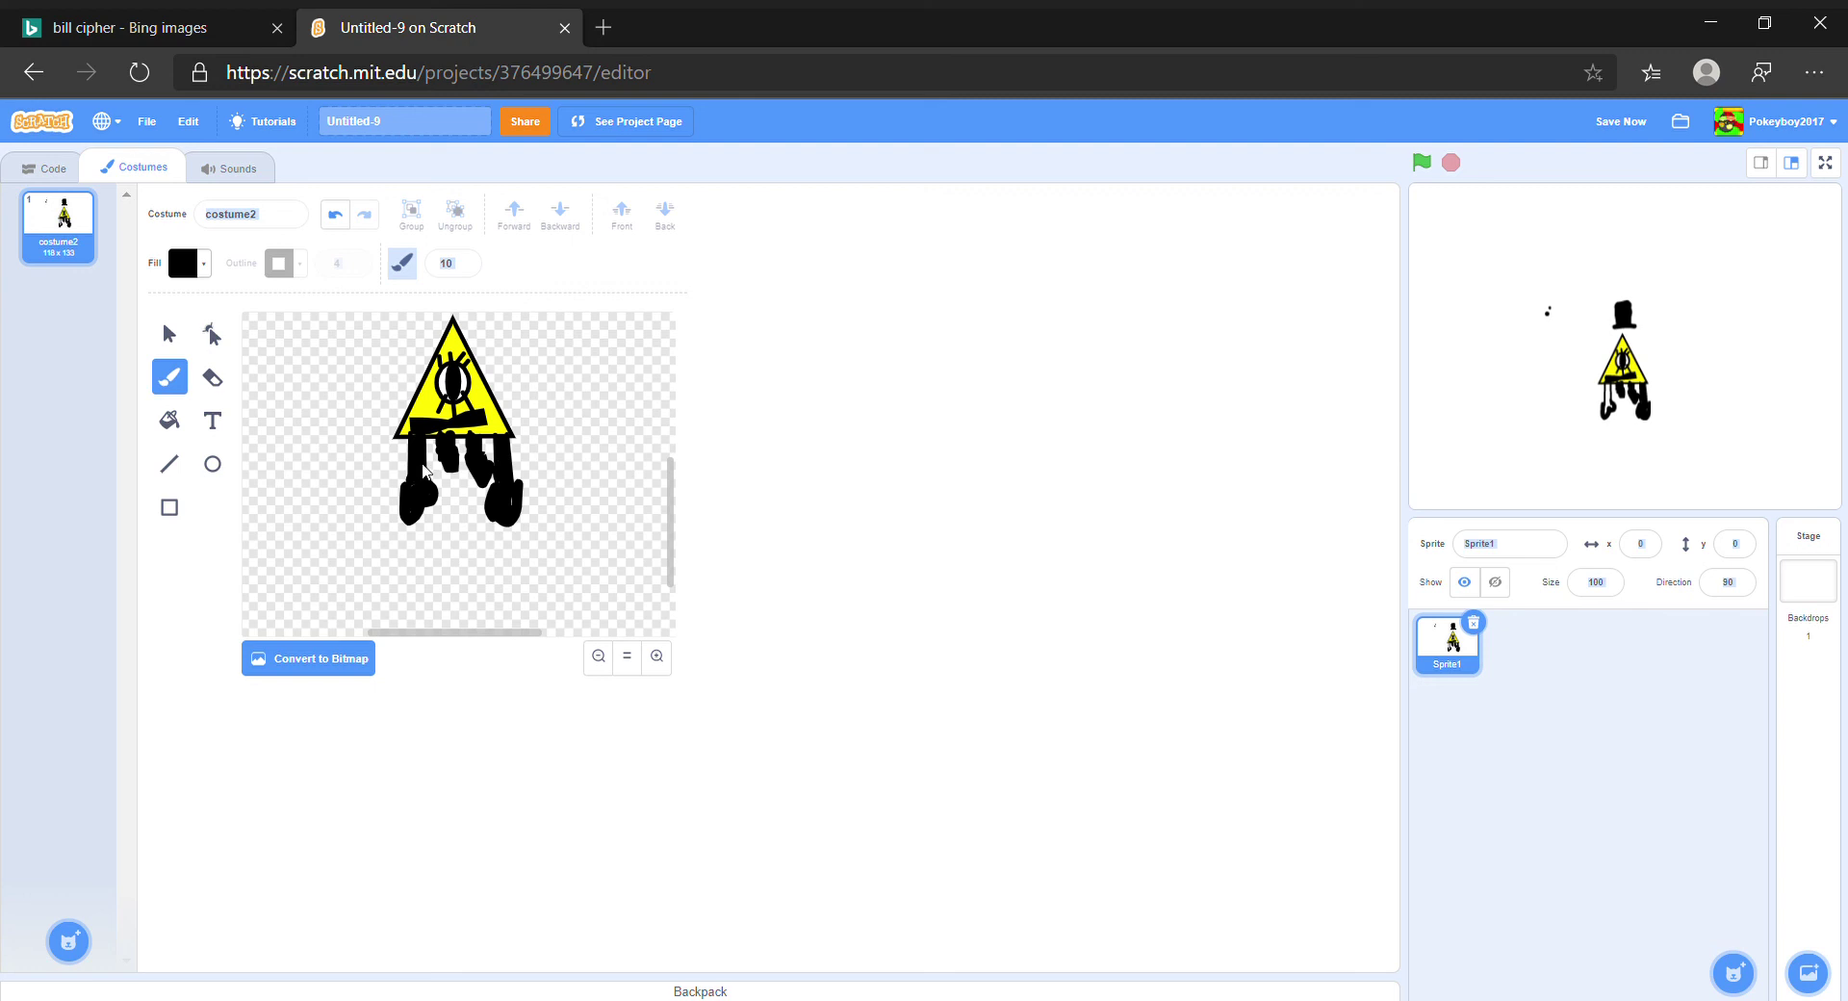
left_click(371, 421)
Add the text "BILL CIPHER" in the Pixel font in the empty area below the figure's feet
scroll(372, 423, "up", 3)
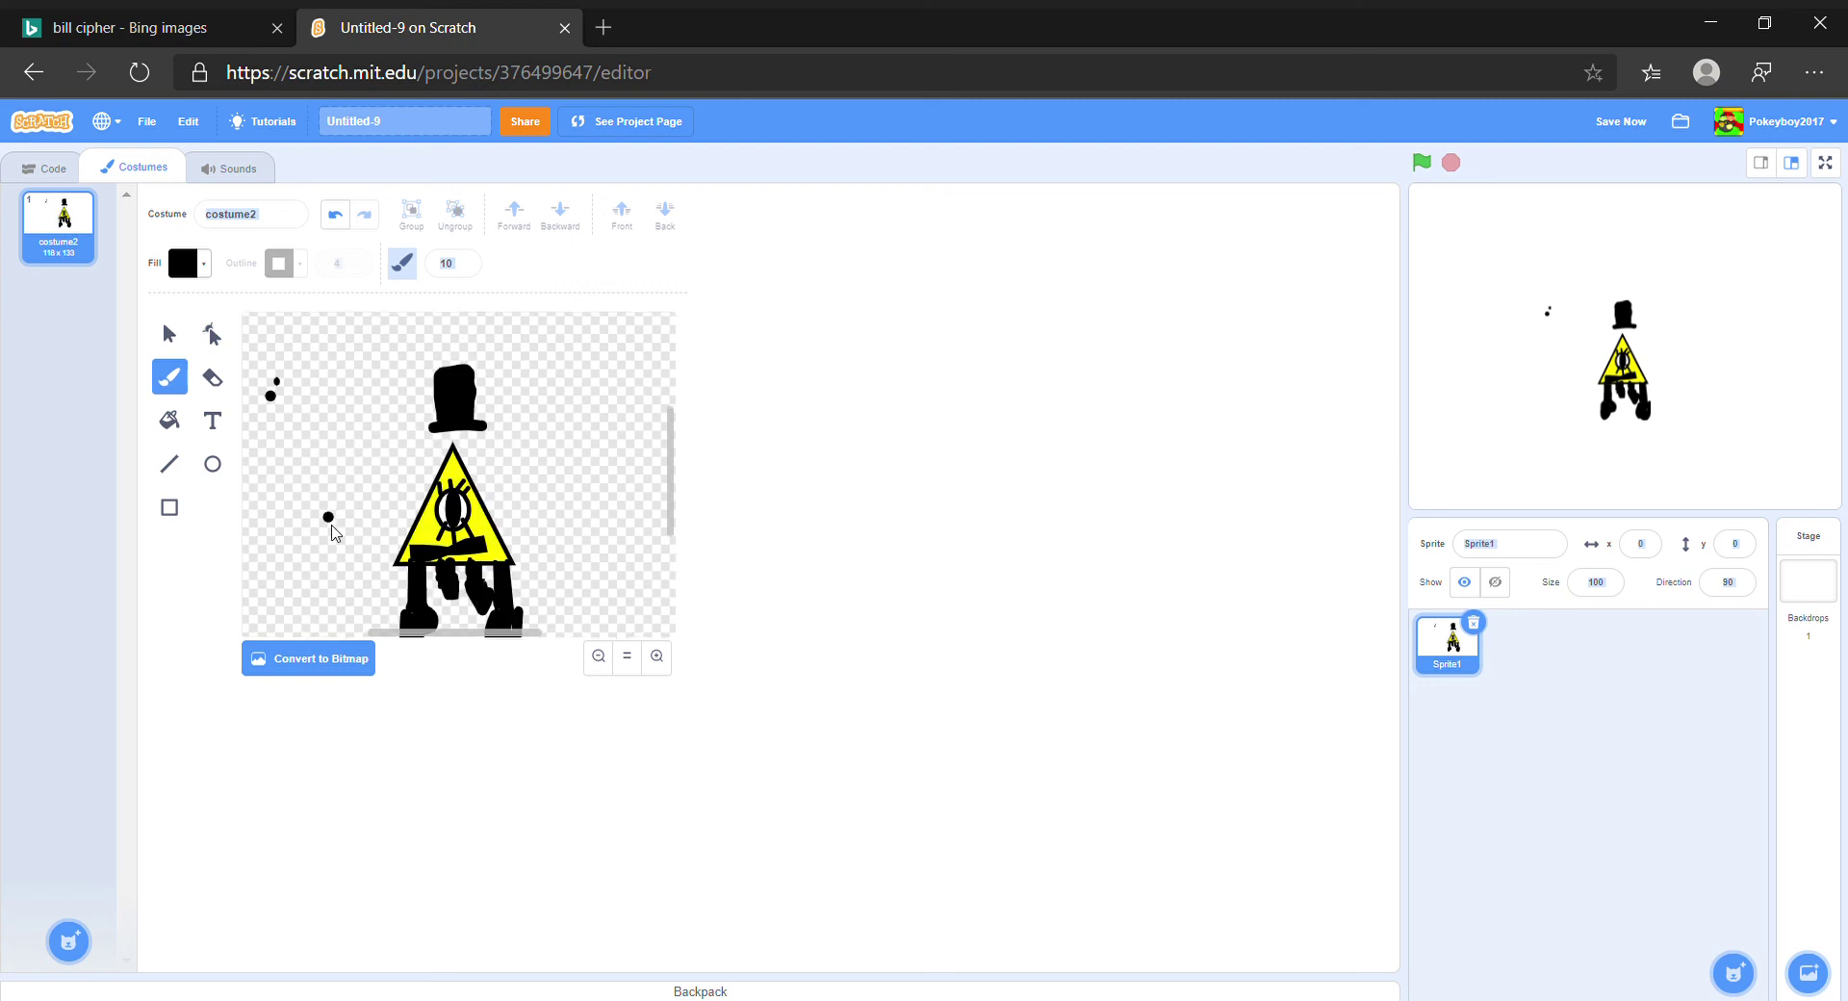
scroll(308, 486, "down", 5)
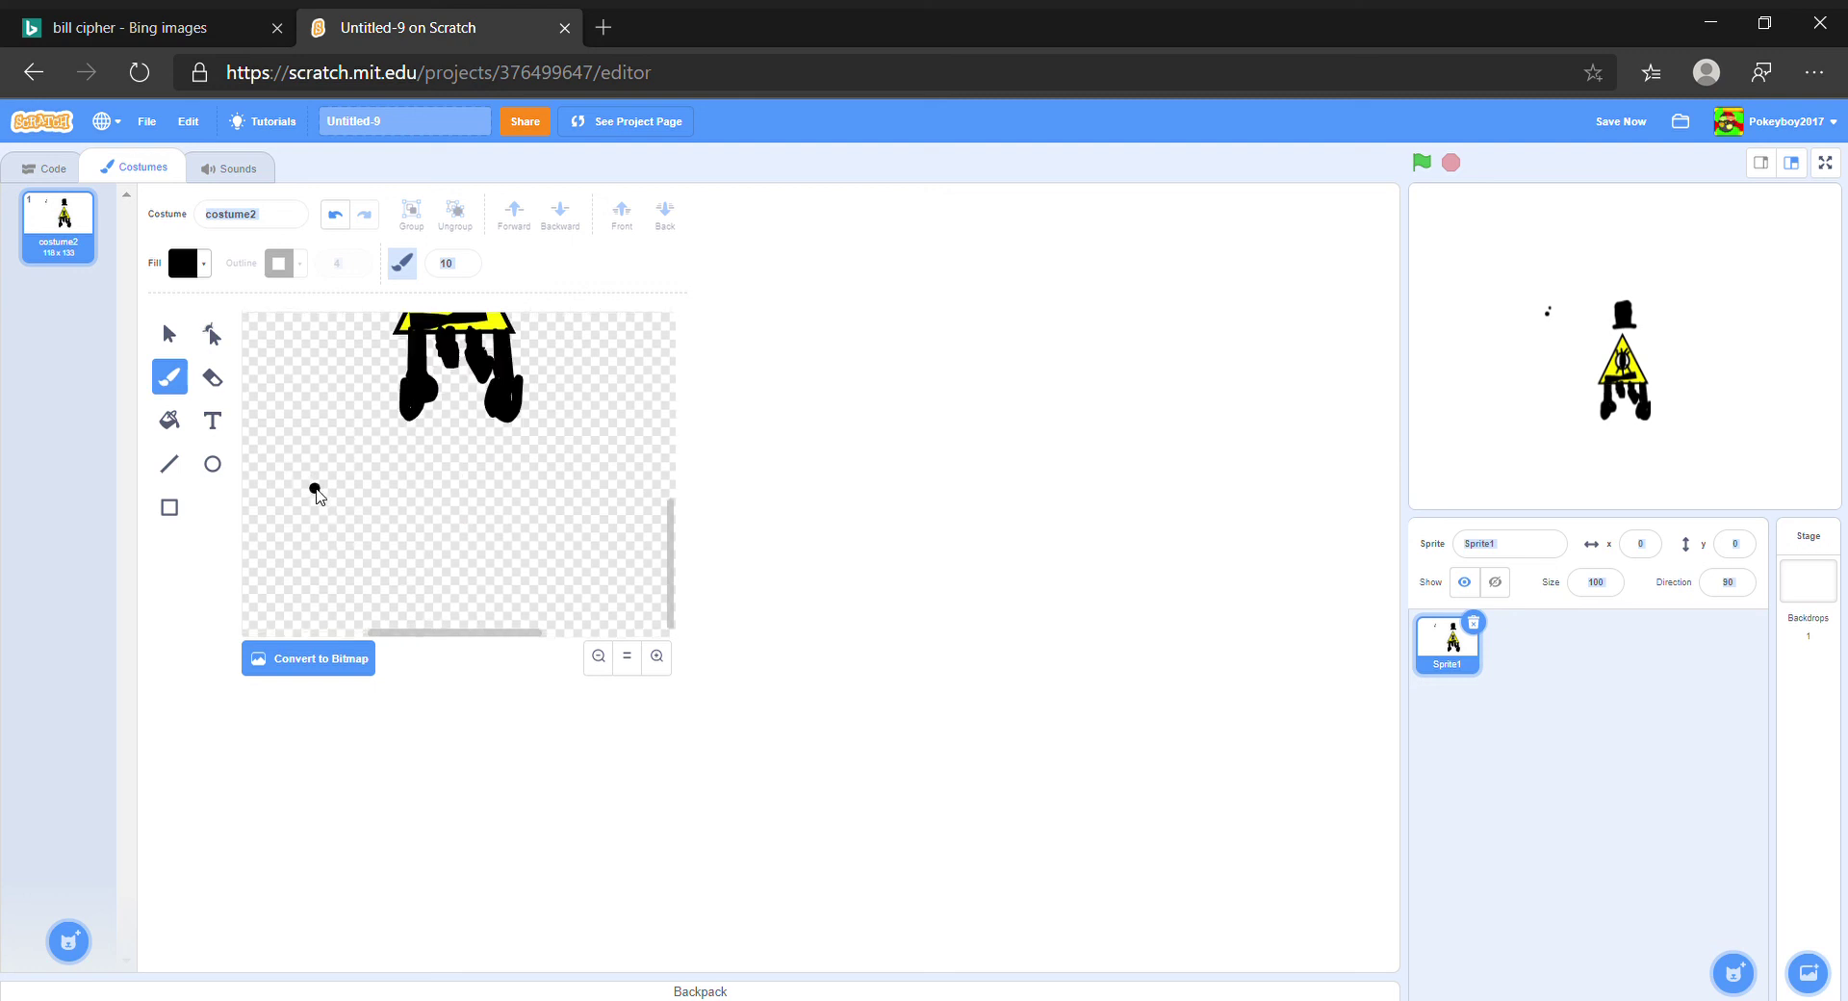
left_click(169, 335)
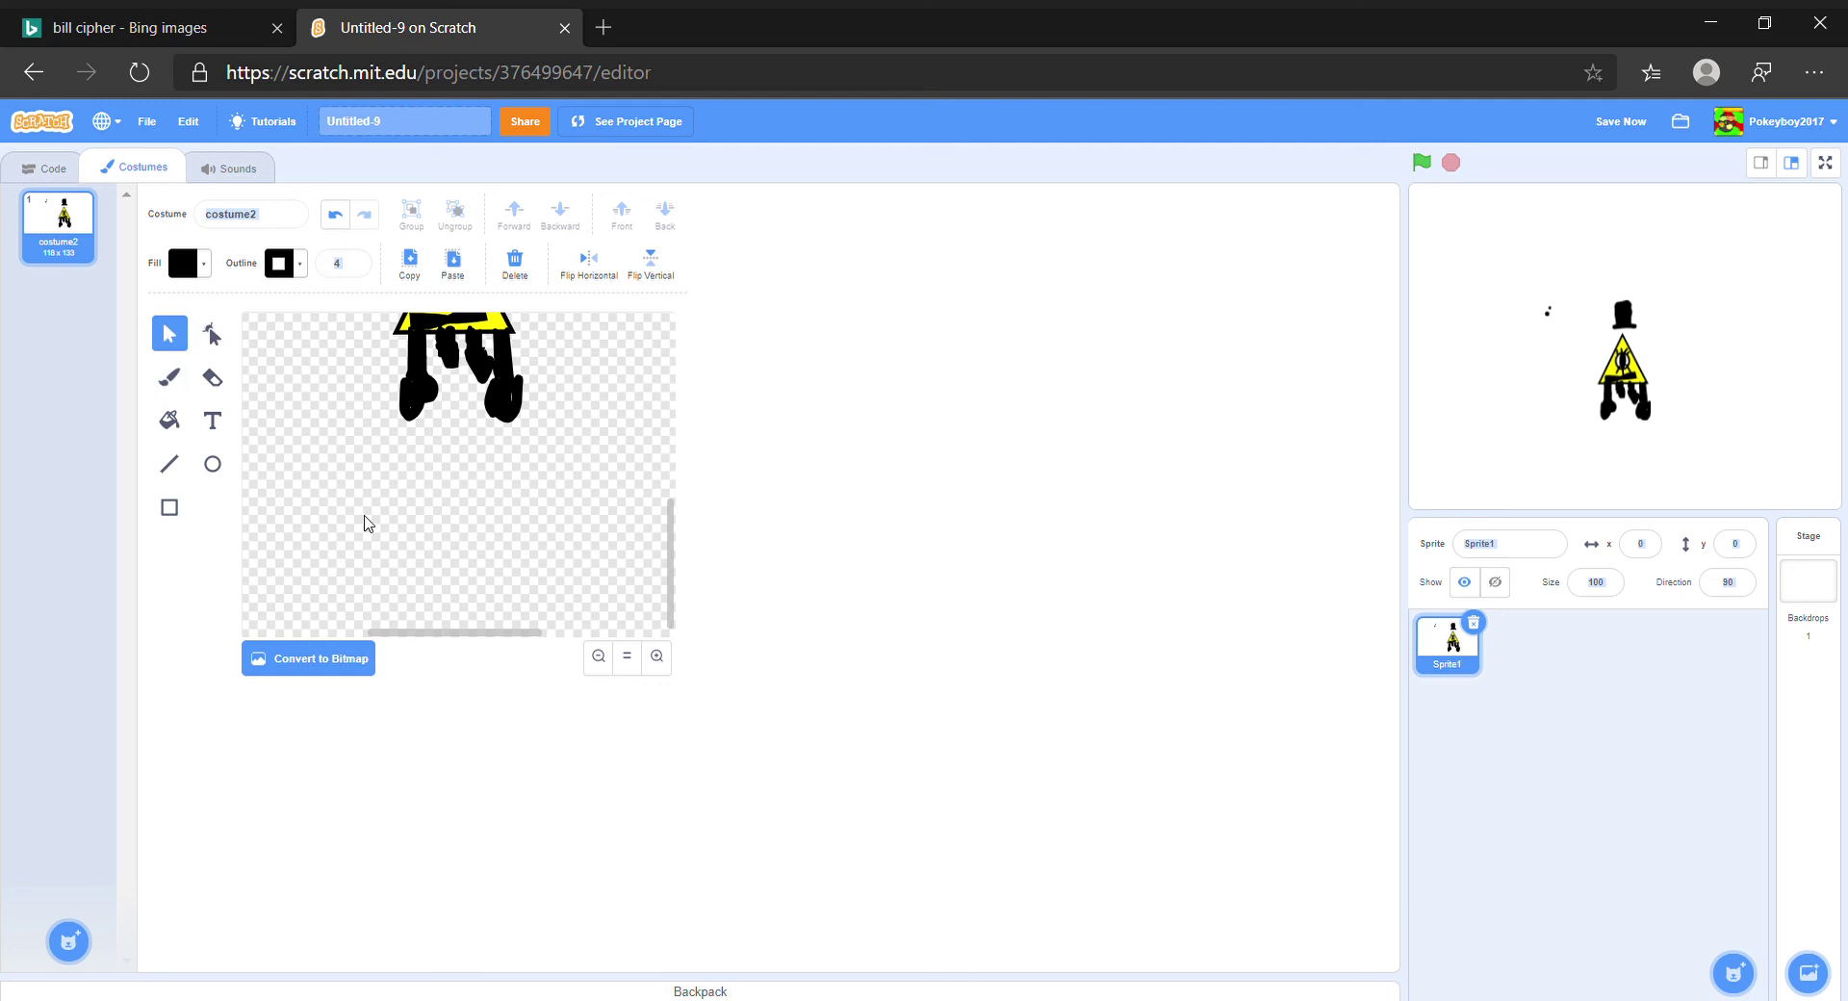
left_click(214, 420)
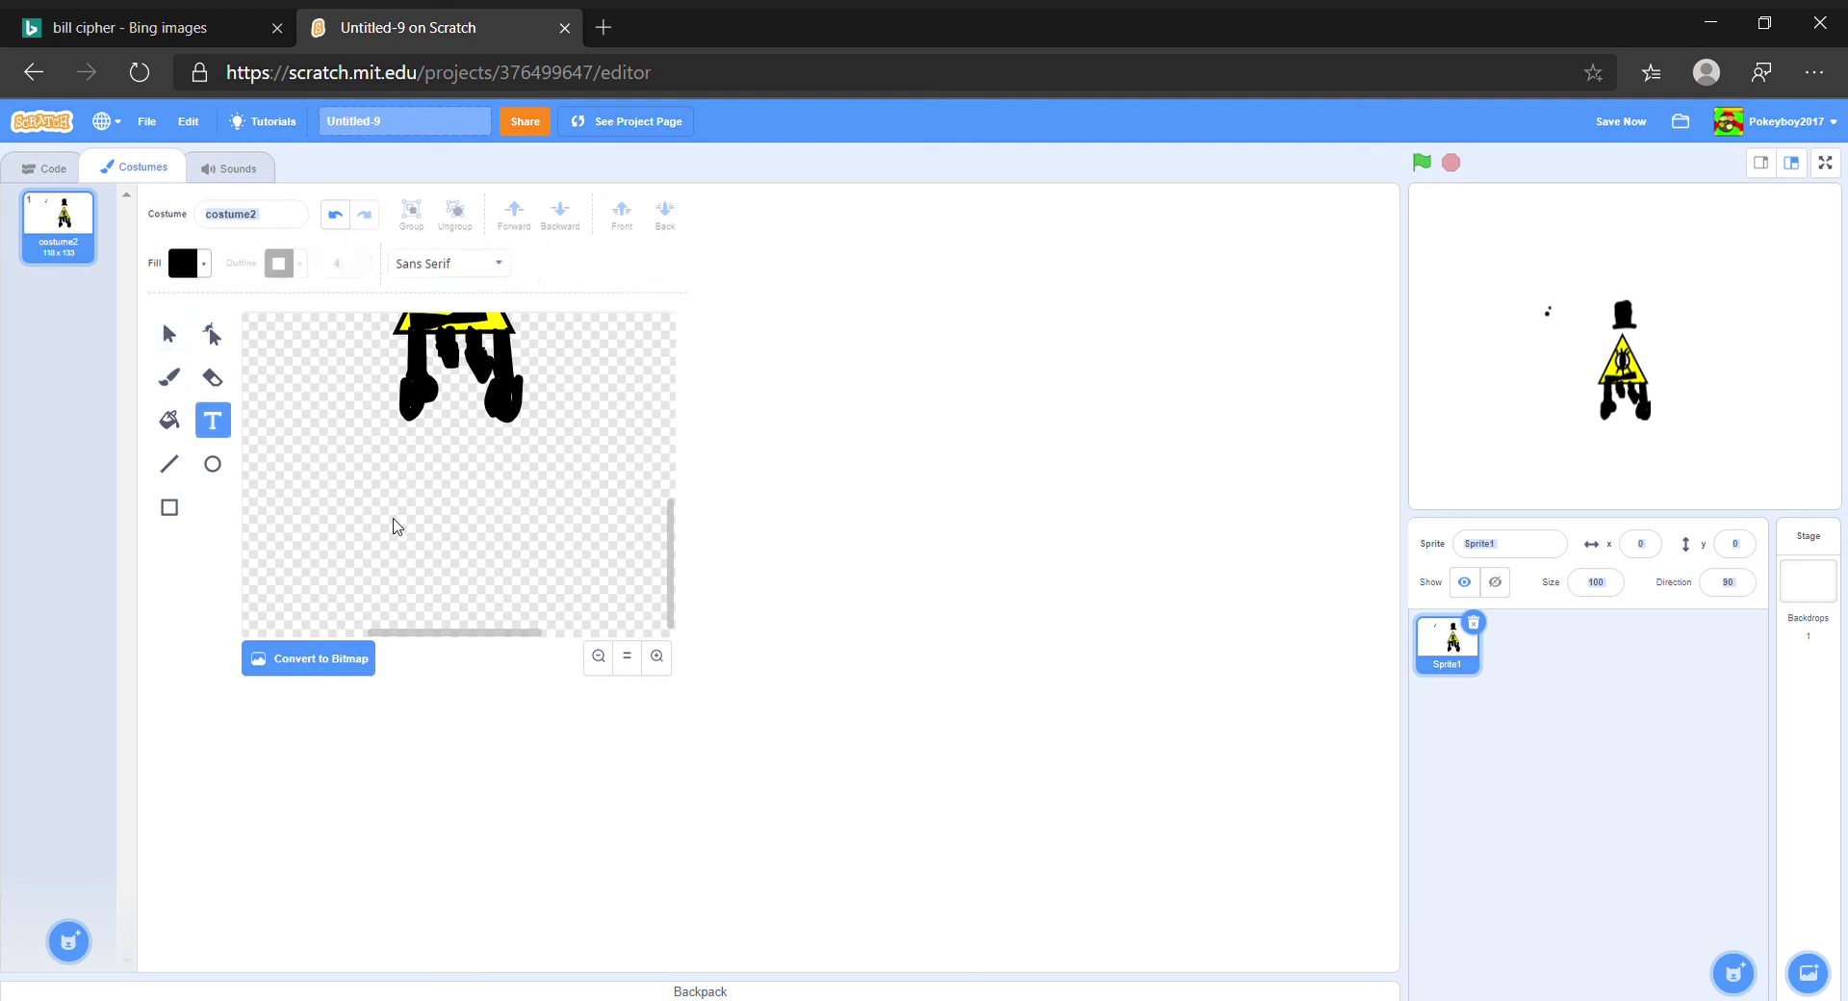
left_click(364, 494)
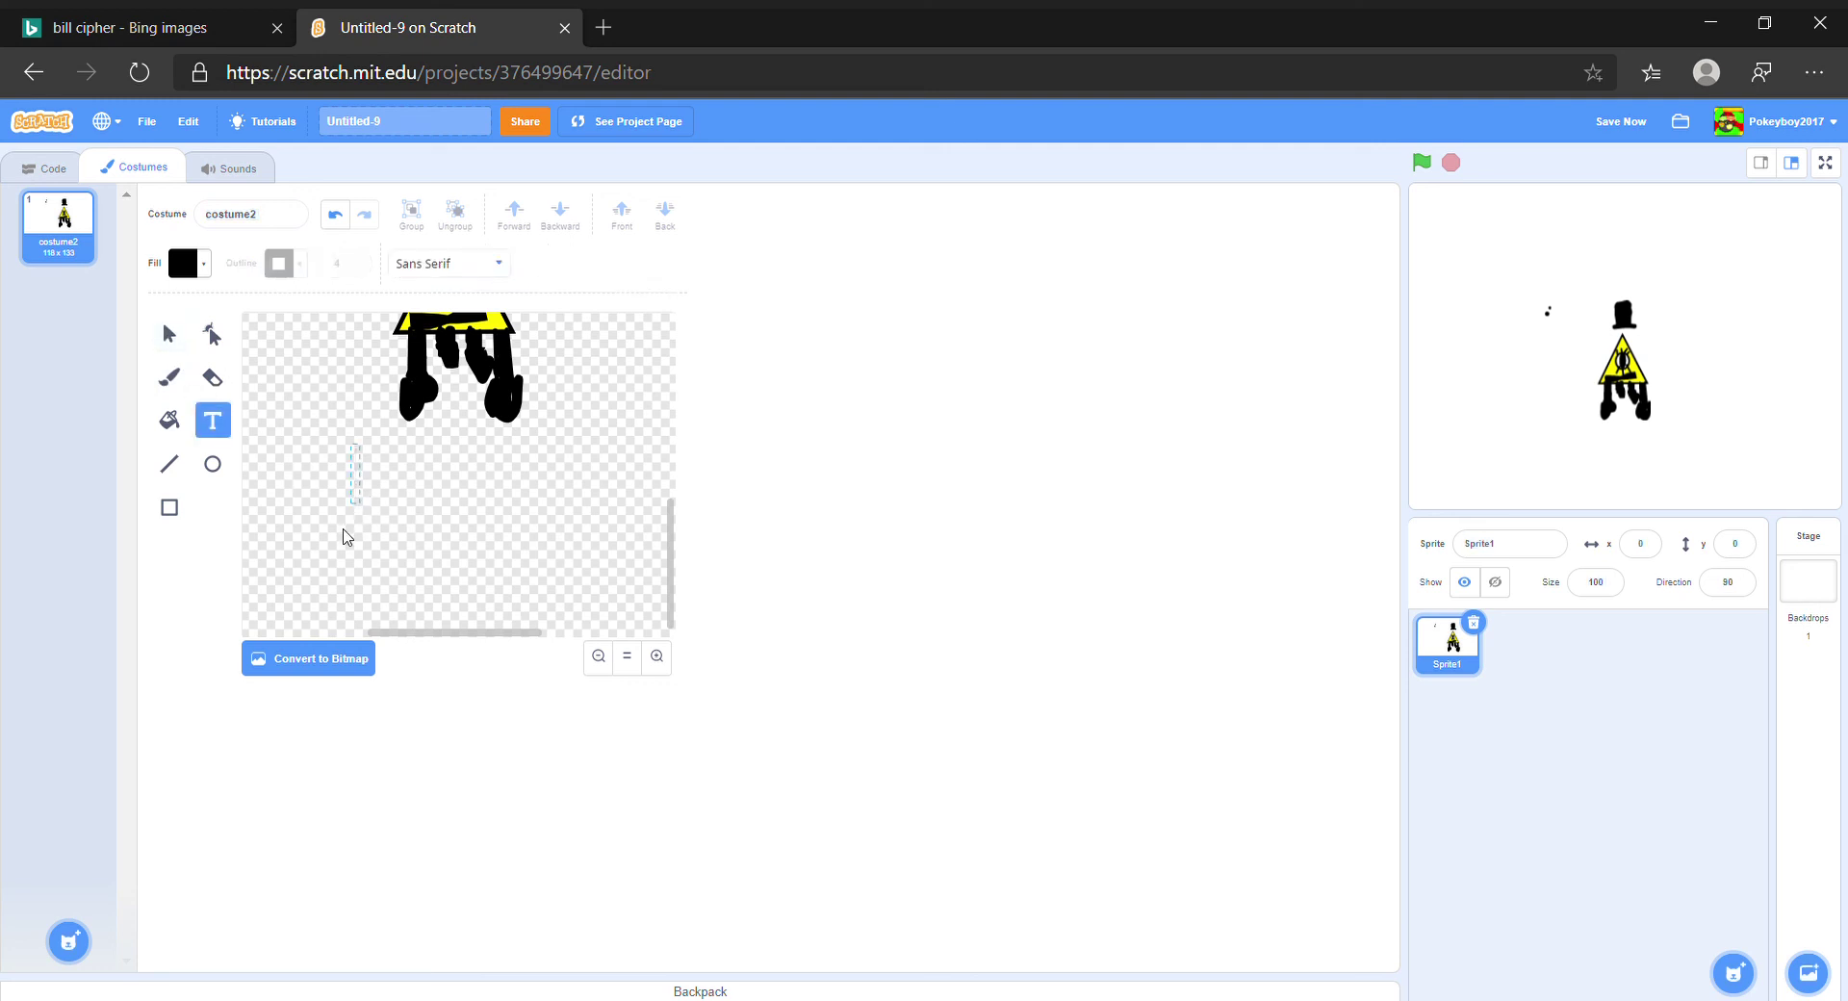
left_click(429, 266)
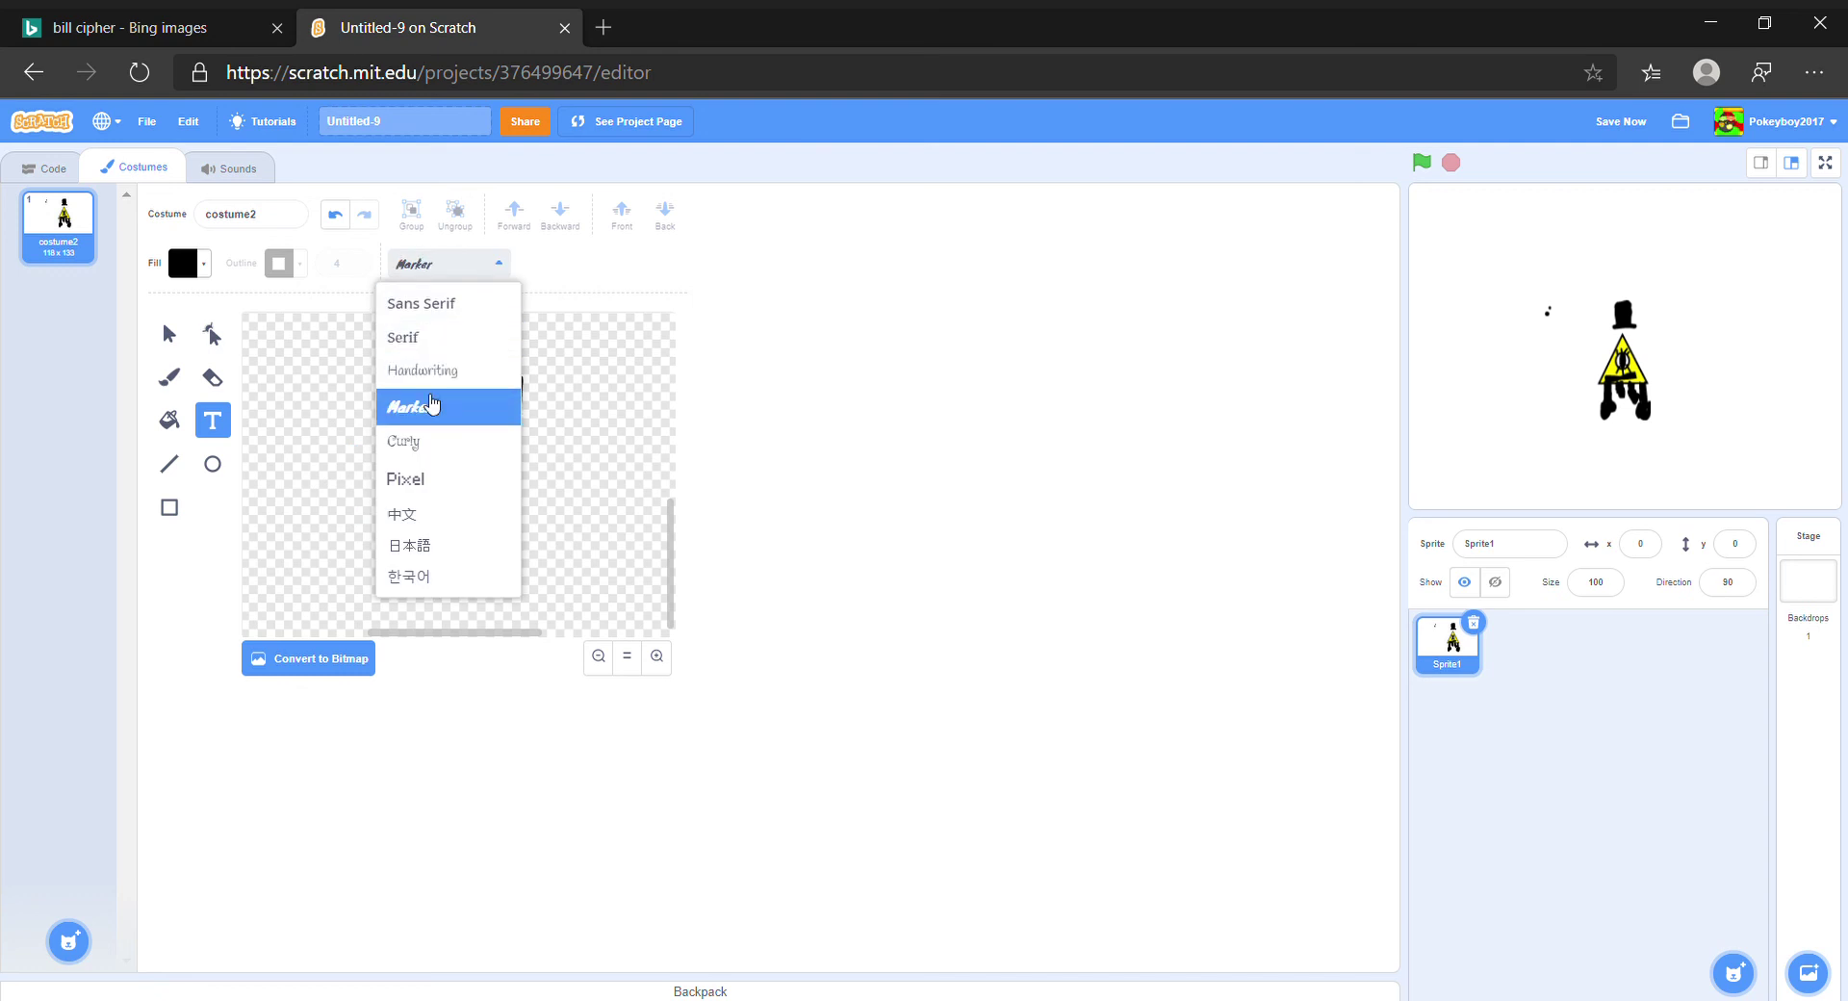
left_click(389, 521)
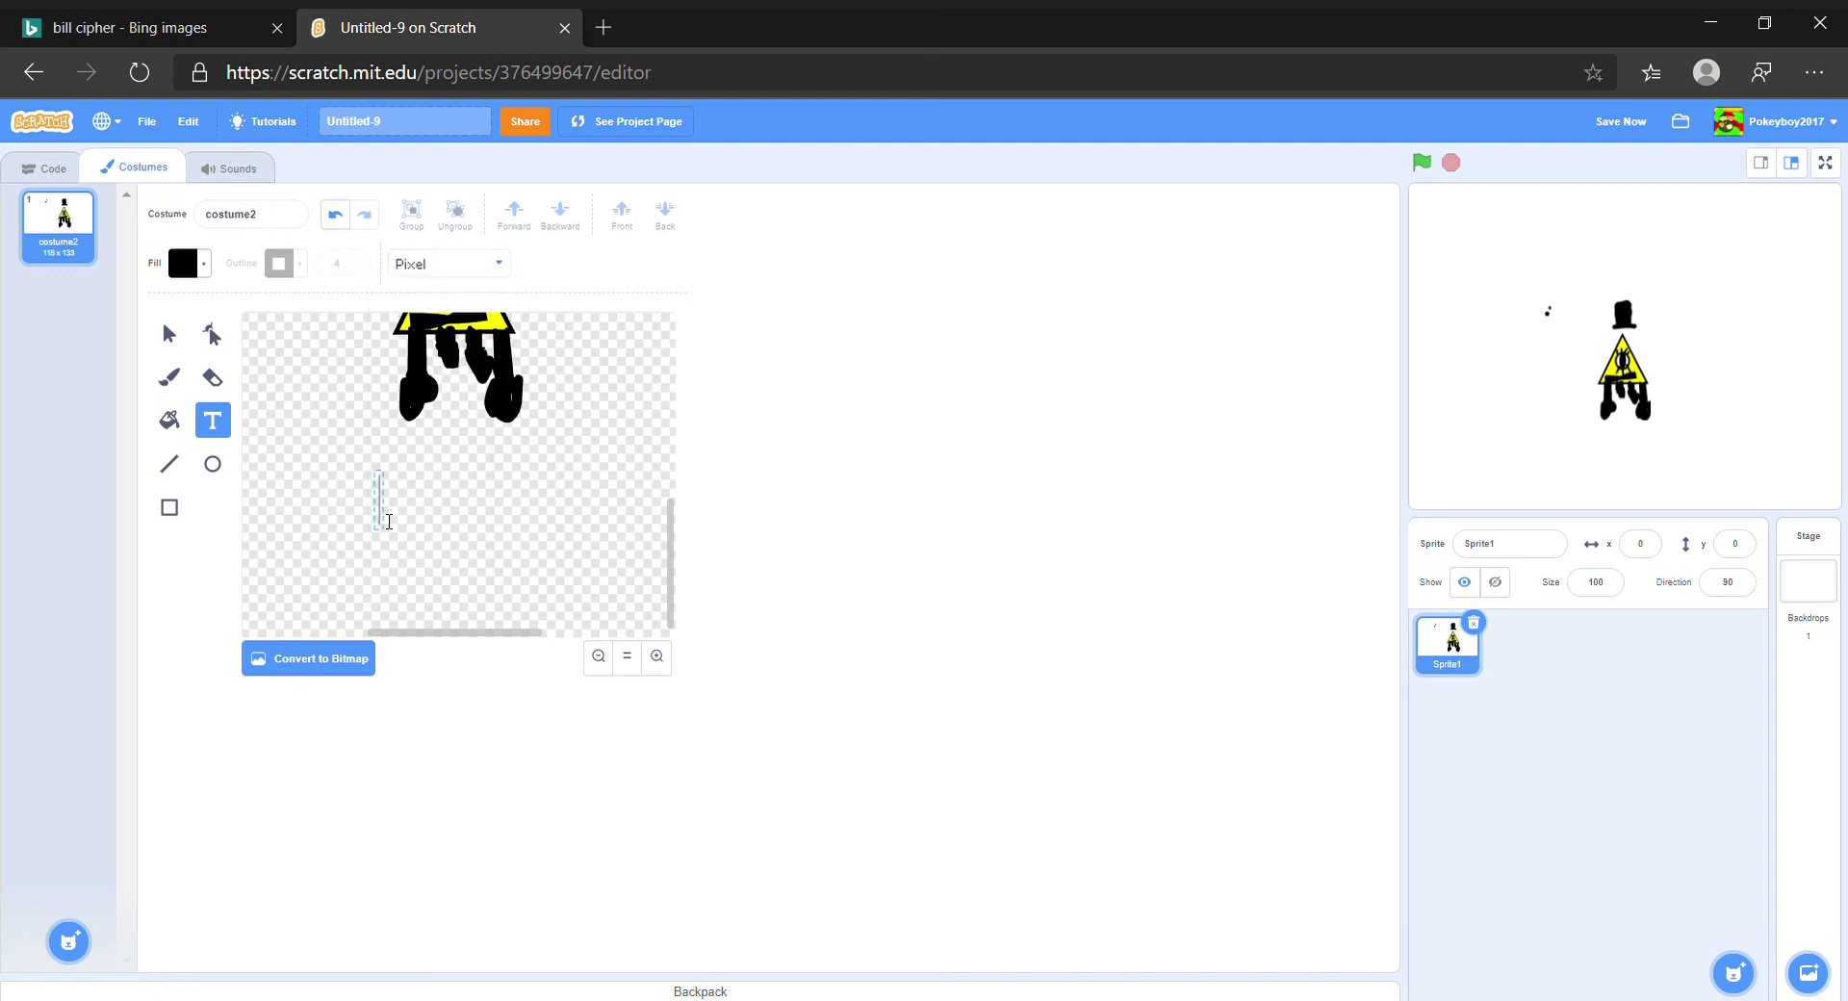
type("BILL")
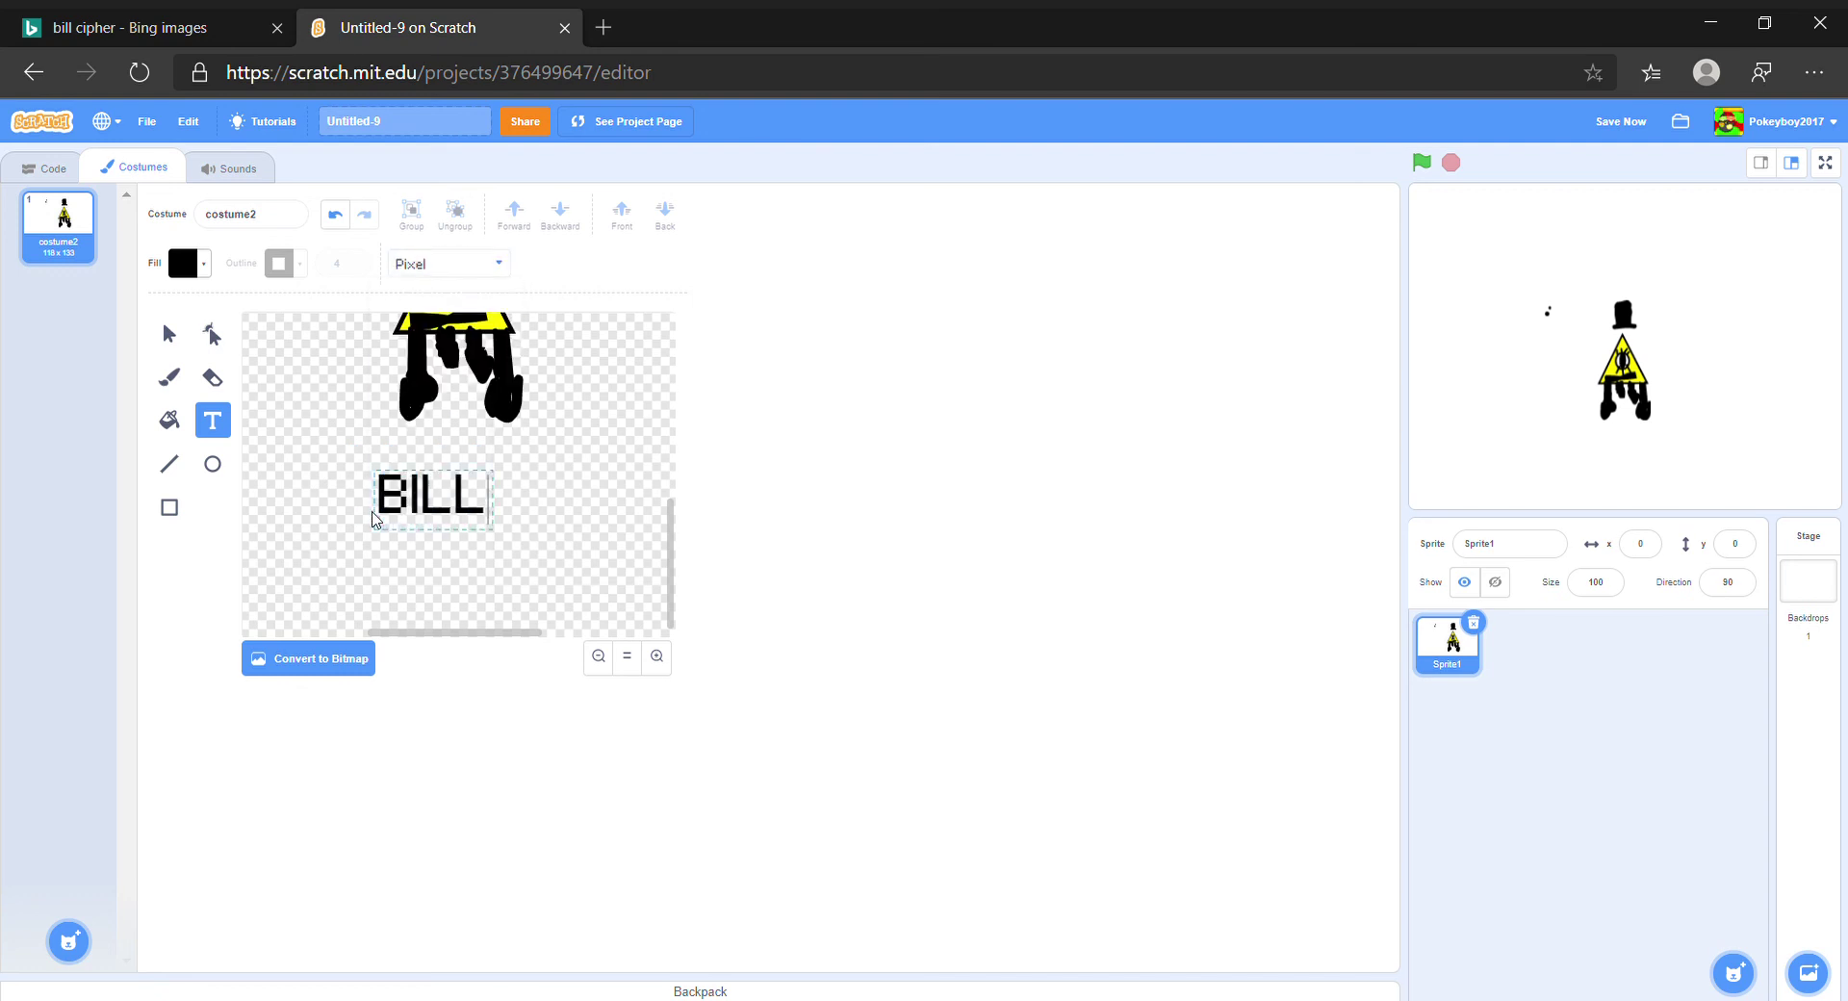
type(" CIPHER")
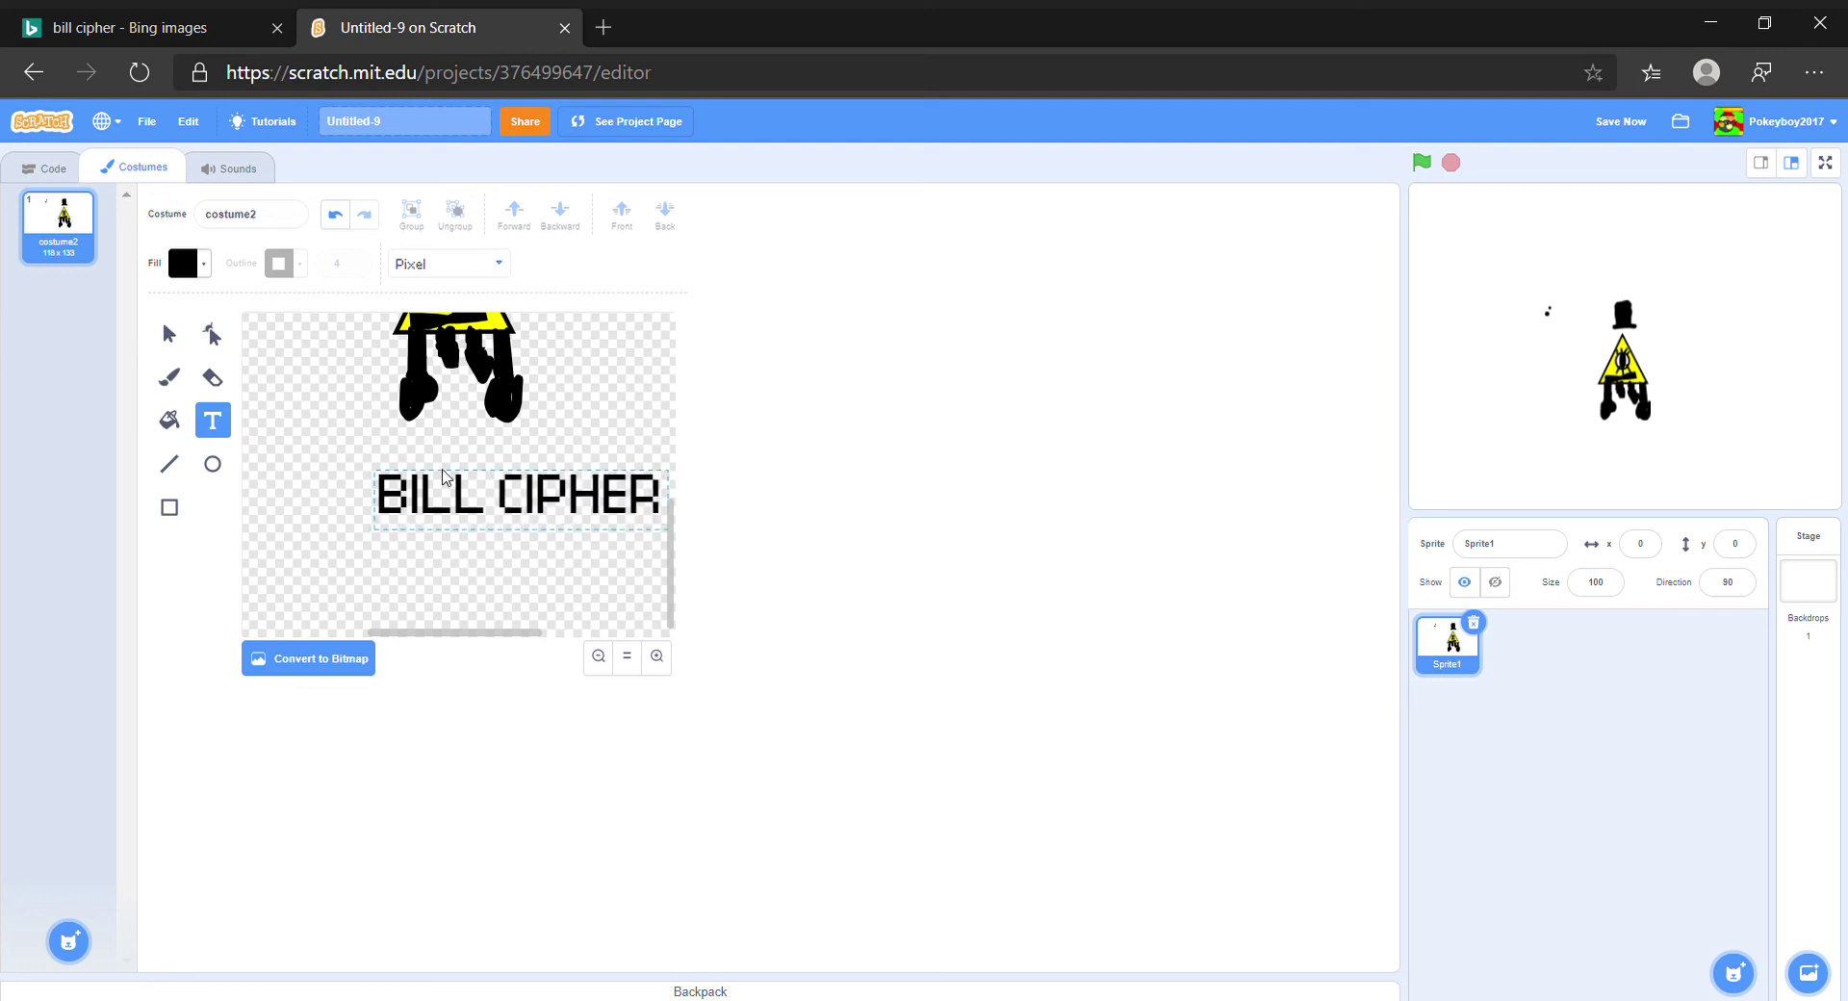
Move the "BILL CIPHER" text slightly left and up so it sits closer beneath the figure
left_click(169, 334)
mouse_move(502, 499)
left_mouse_down()
mouse_move(412, 475)
mouse_move(471, 483)
left_mouse_up()
scroll(535, 478, "up", 1)
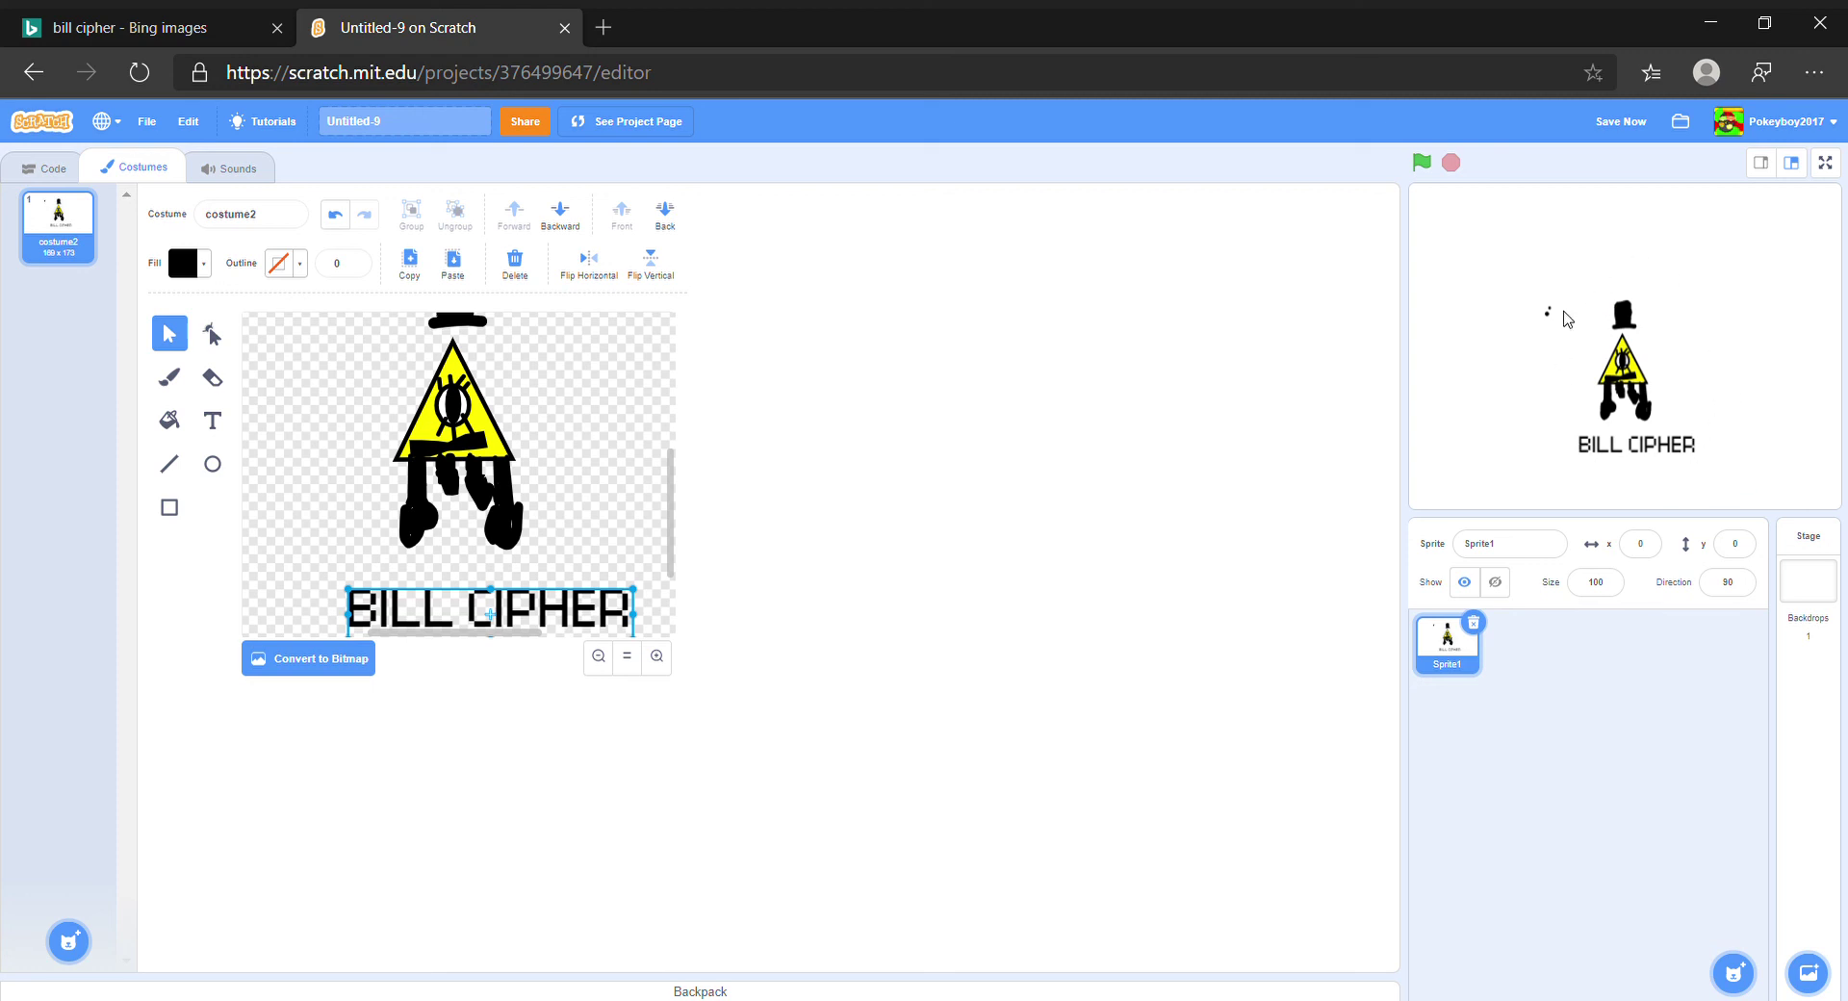
Add the Pixel-font text "Thanks For watching bye! :d" in the empty area above the top hat
scroll(651, 469, "up", 3)
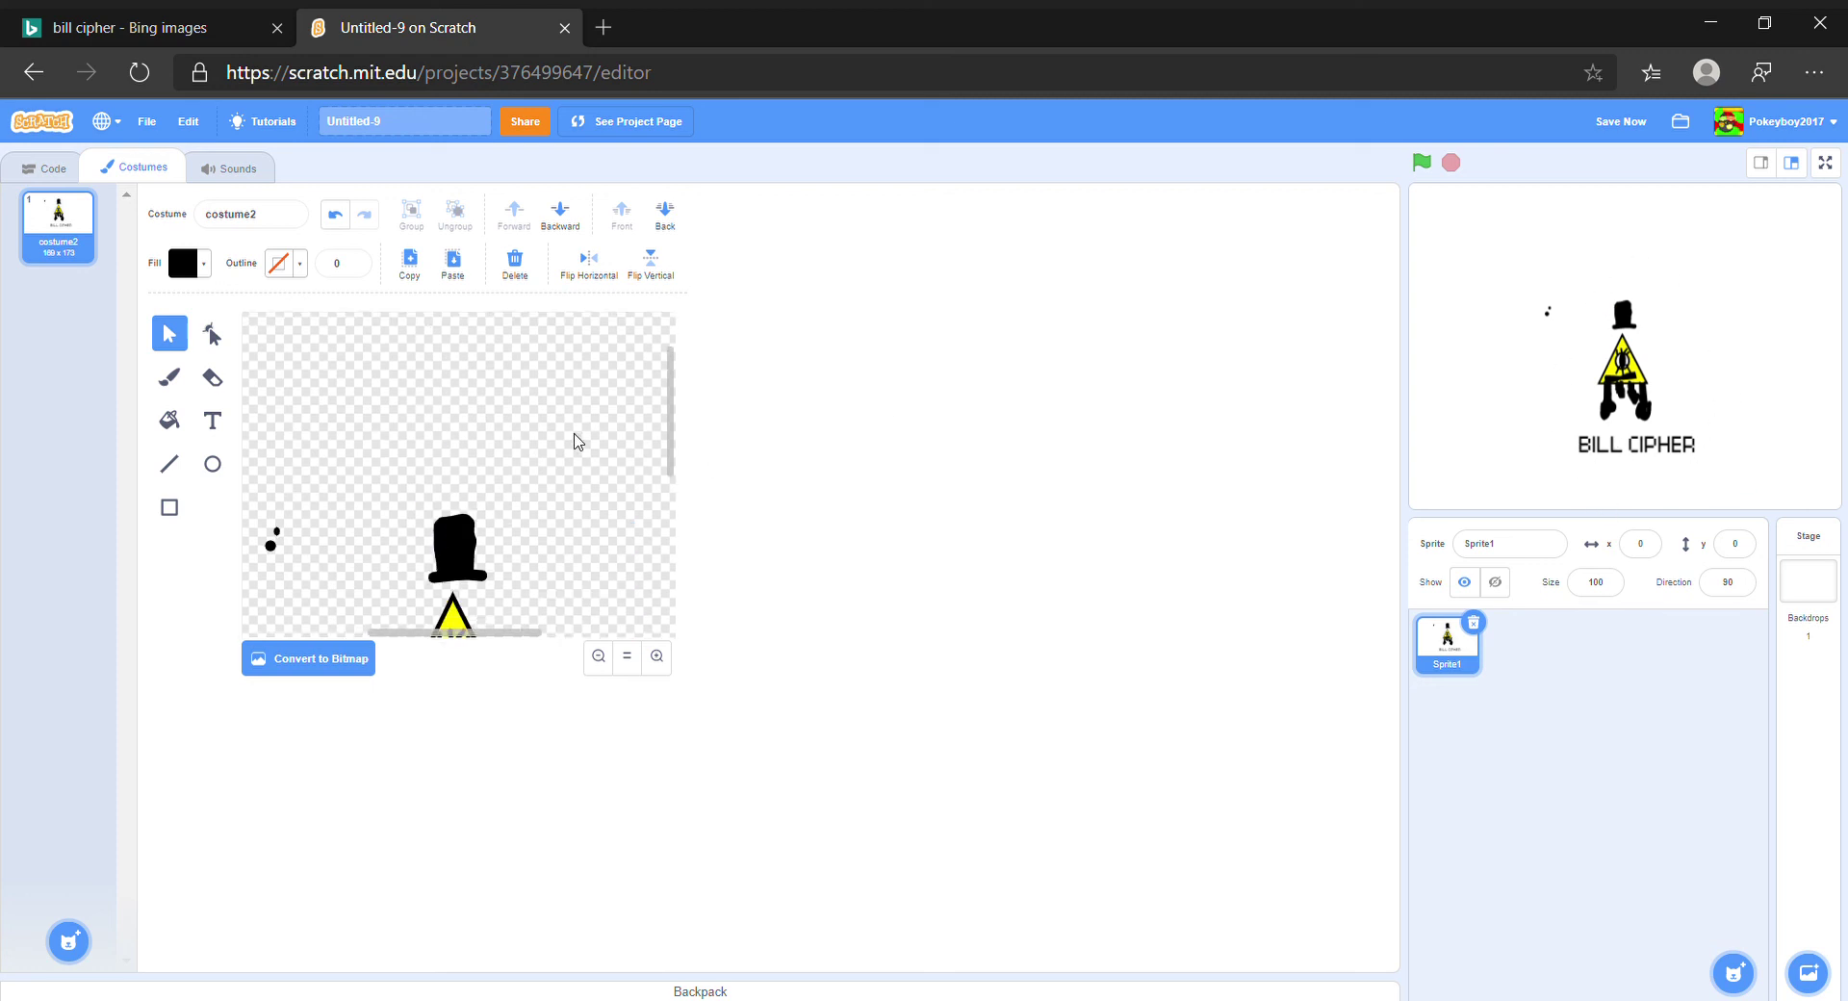
left_click(358, 425)
left_click(213, 421)
left_click(334, 406)
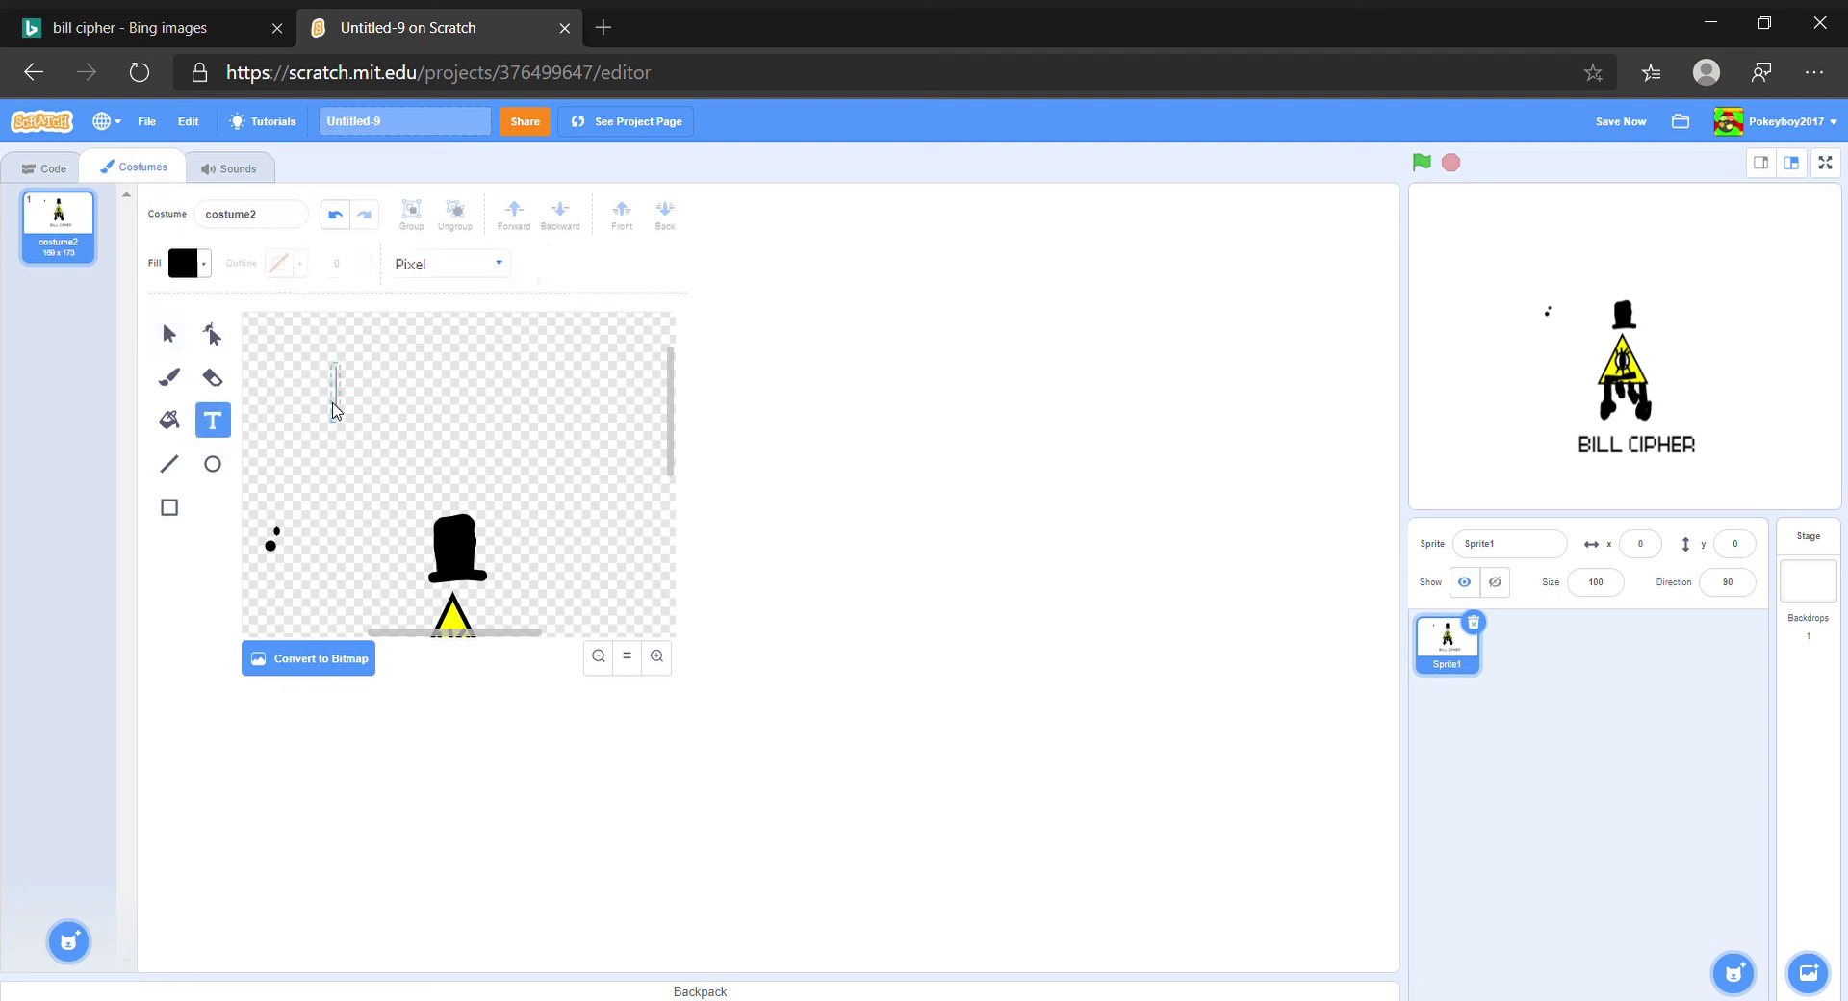
type("Thn")
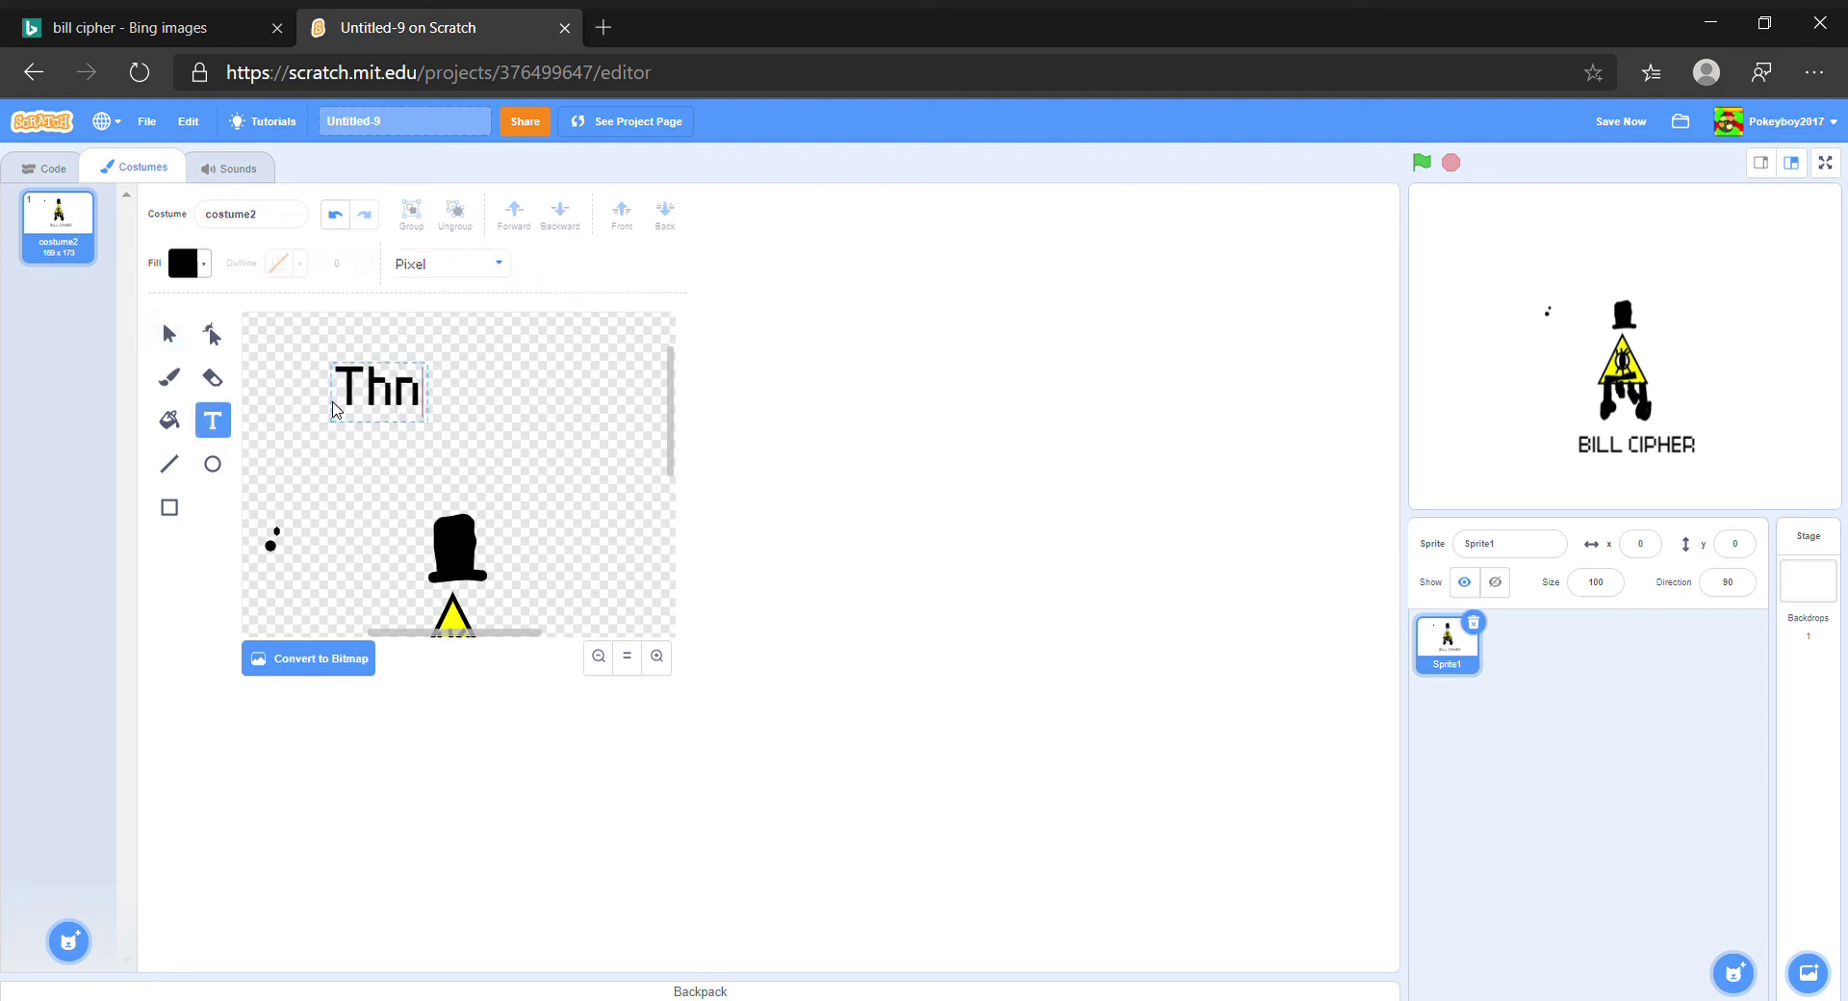
key("BackSpace")
type("anks ")
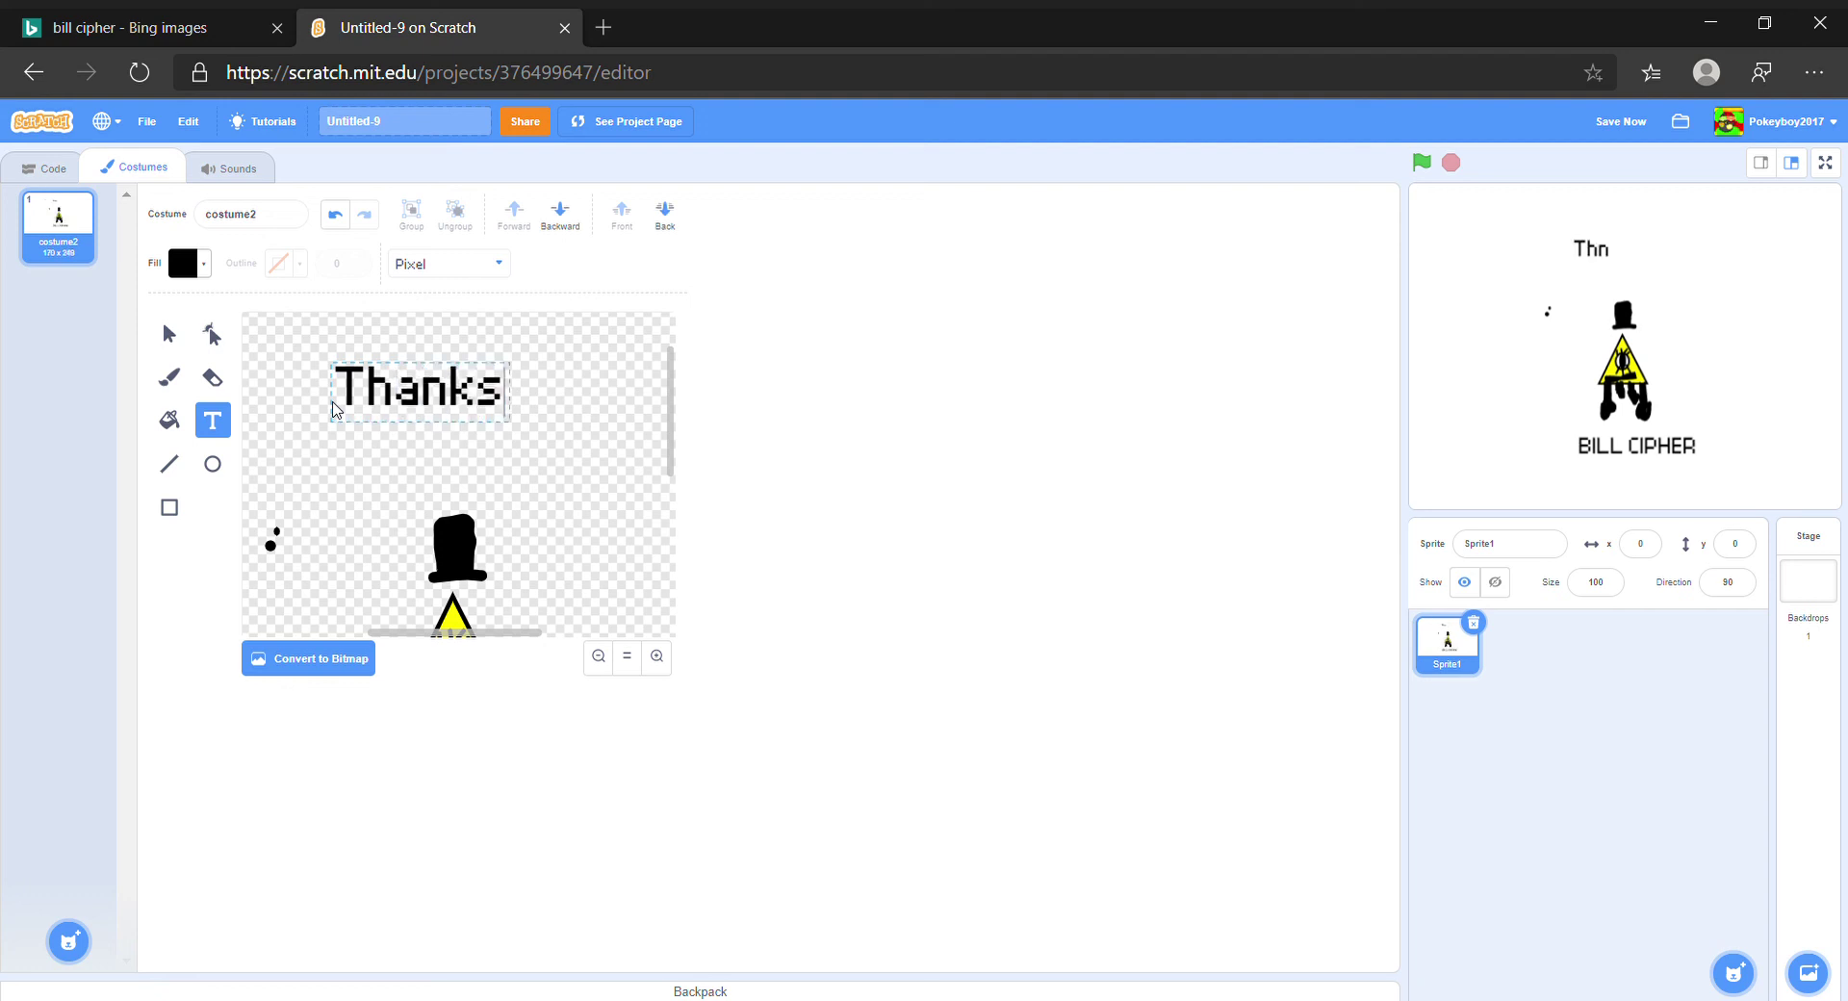
type("For wa")
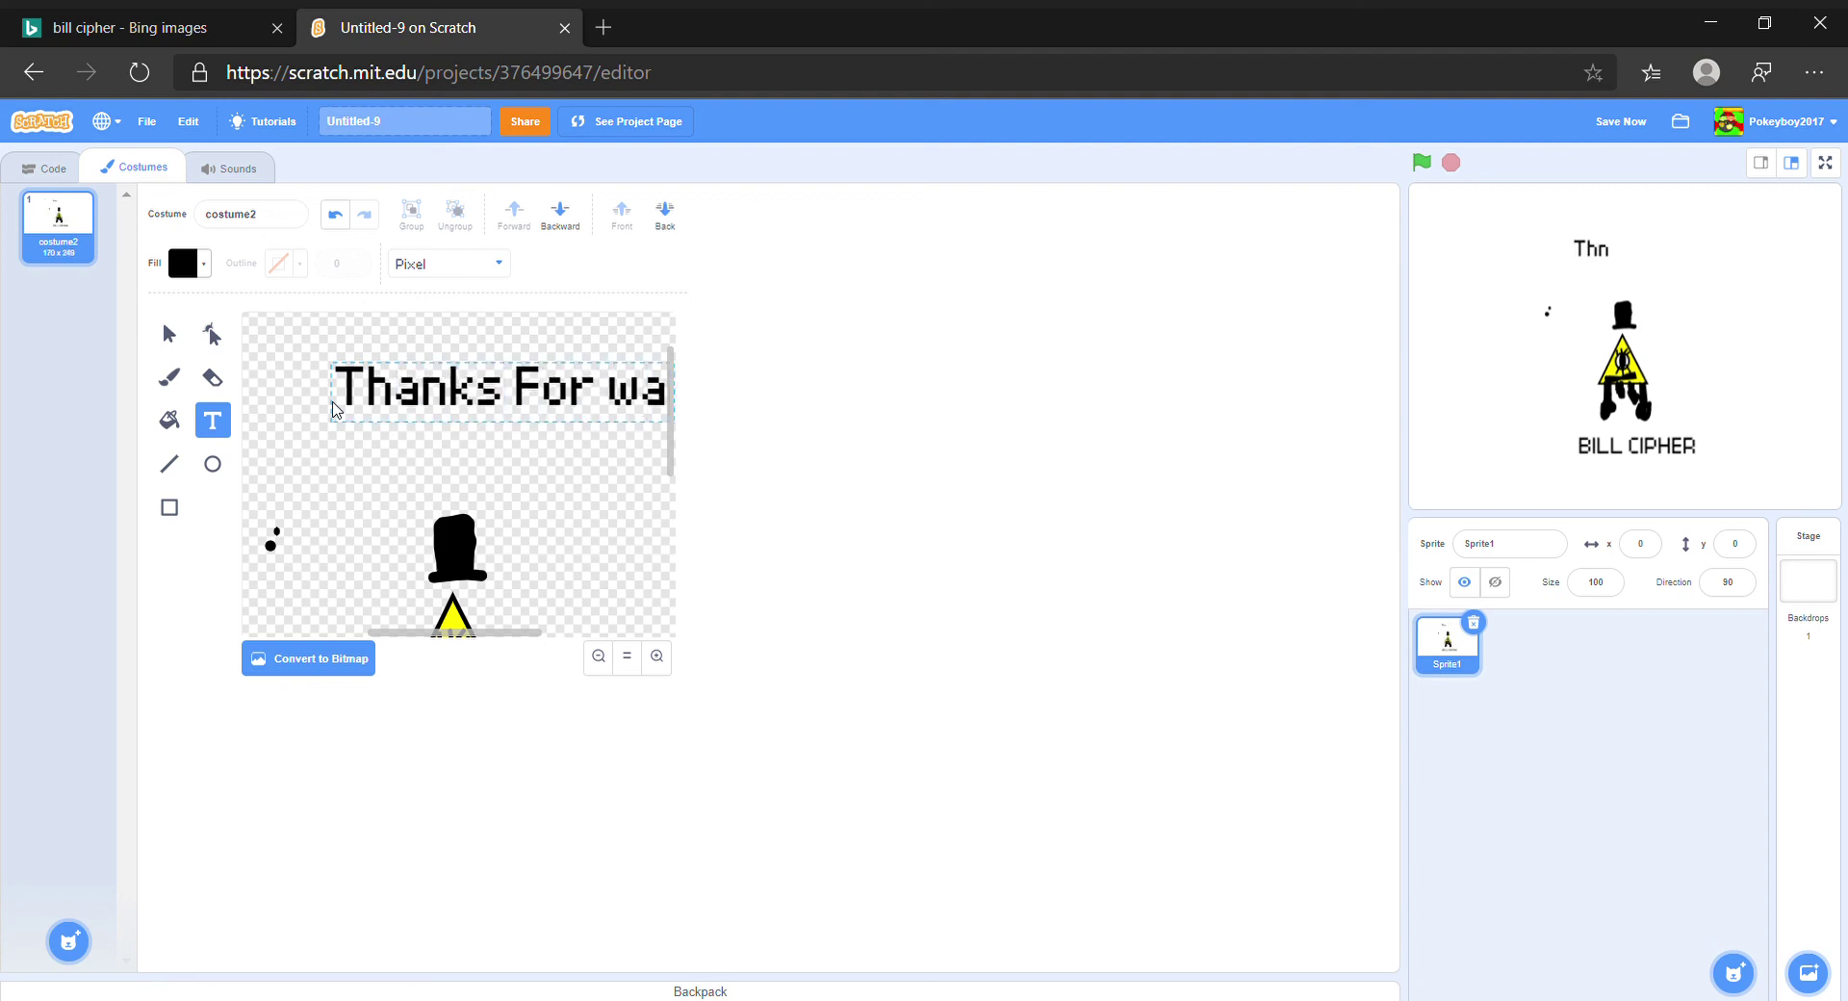
type("tching bye!!")
left_click(561, 494)
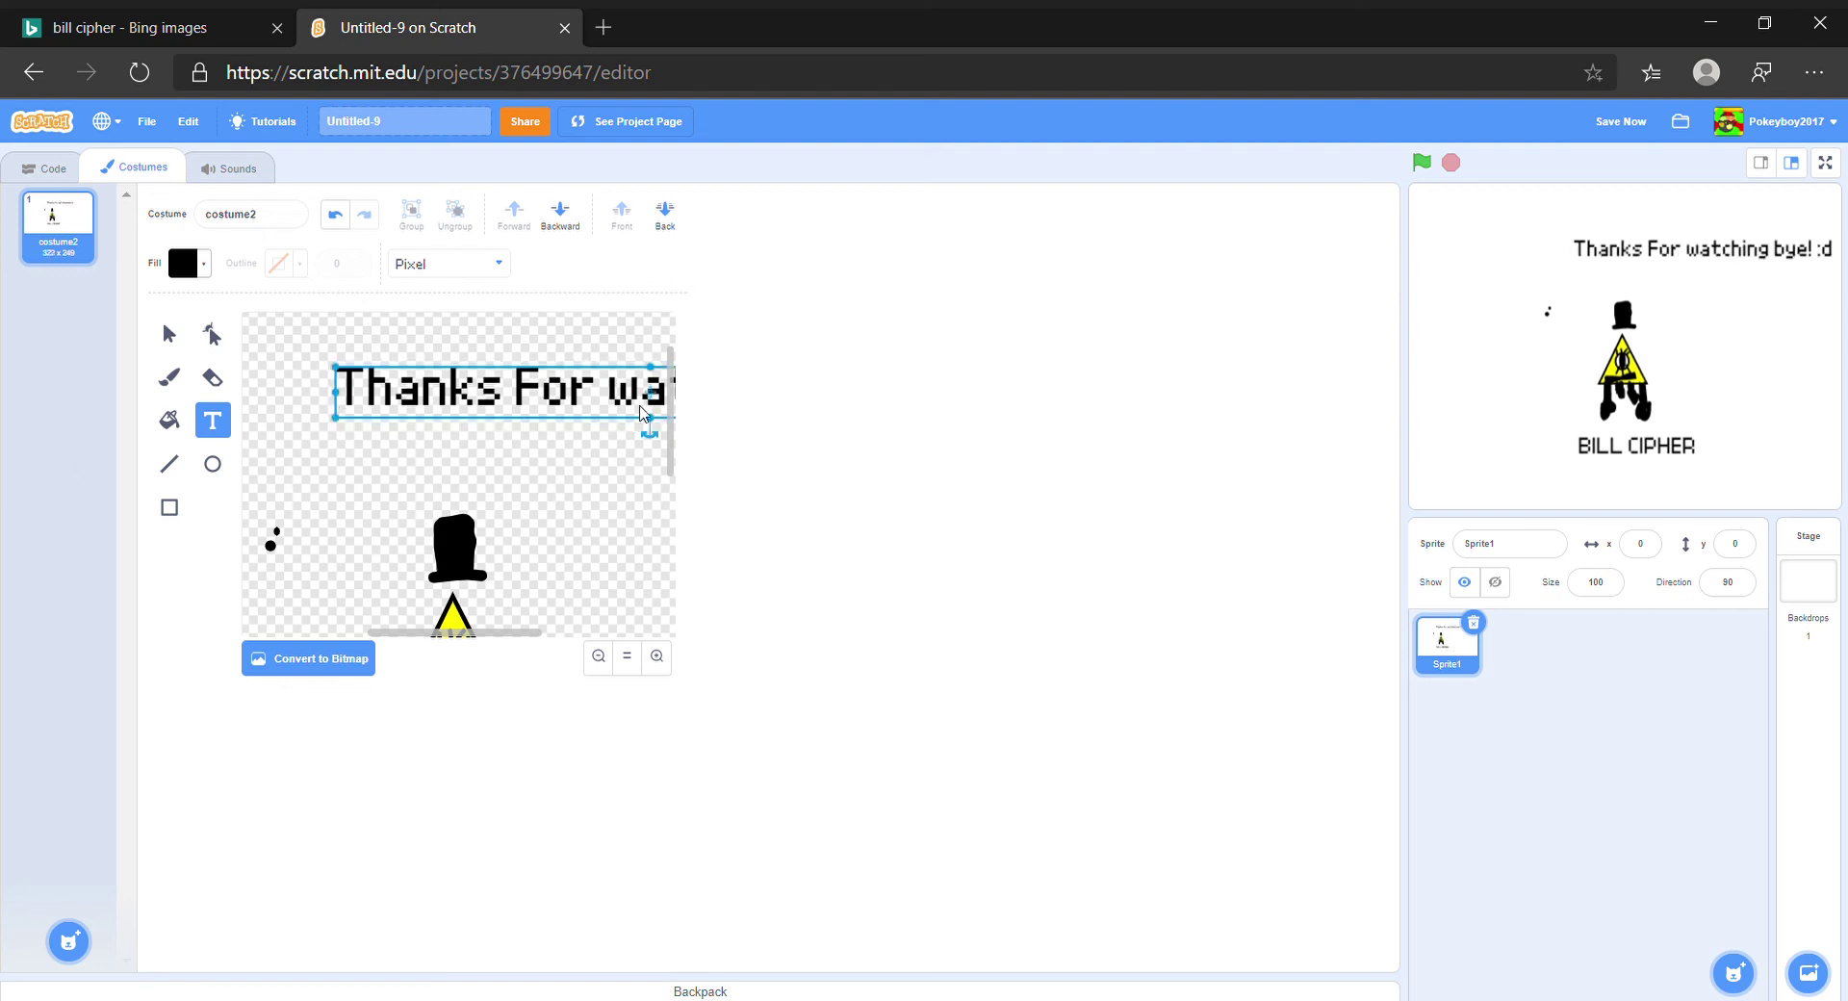
Replace the final lowercase "d" of the thank-you text with a capital "D" so it ends in ":D"
left_click_drag(528, 634, 746, 613)
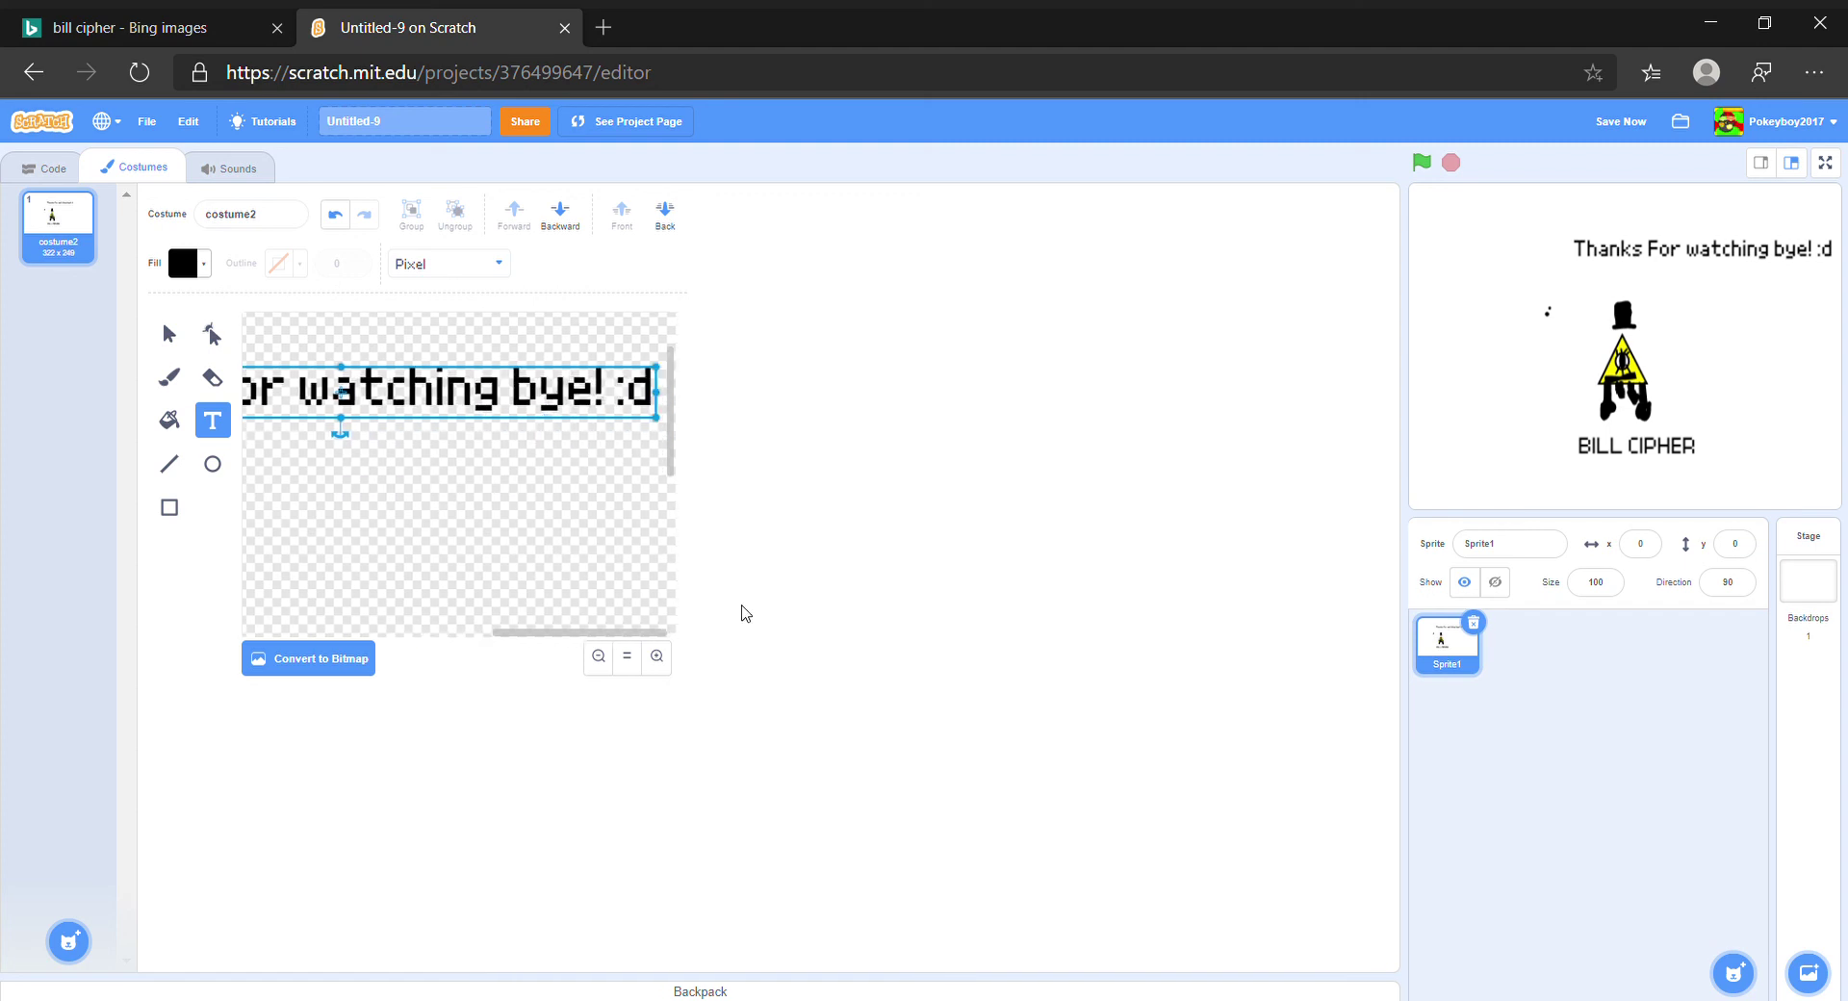
left_click_drag(642, 391, 644, 393)
left_click(603, 394)
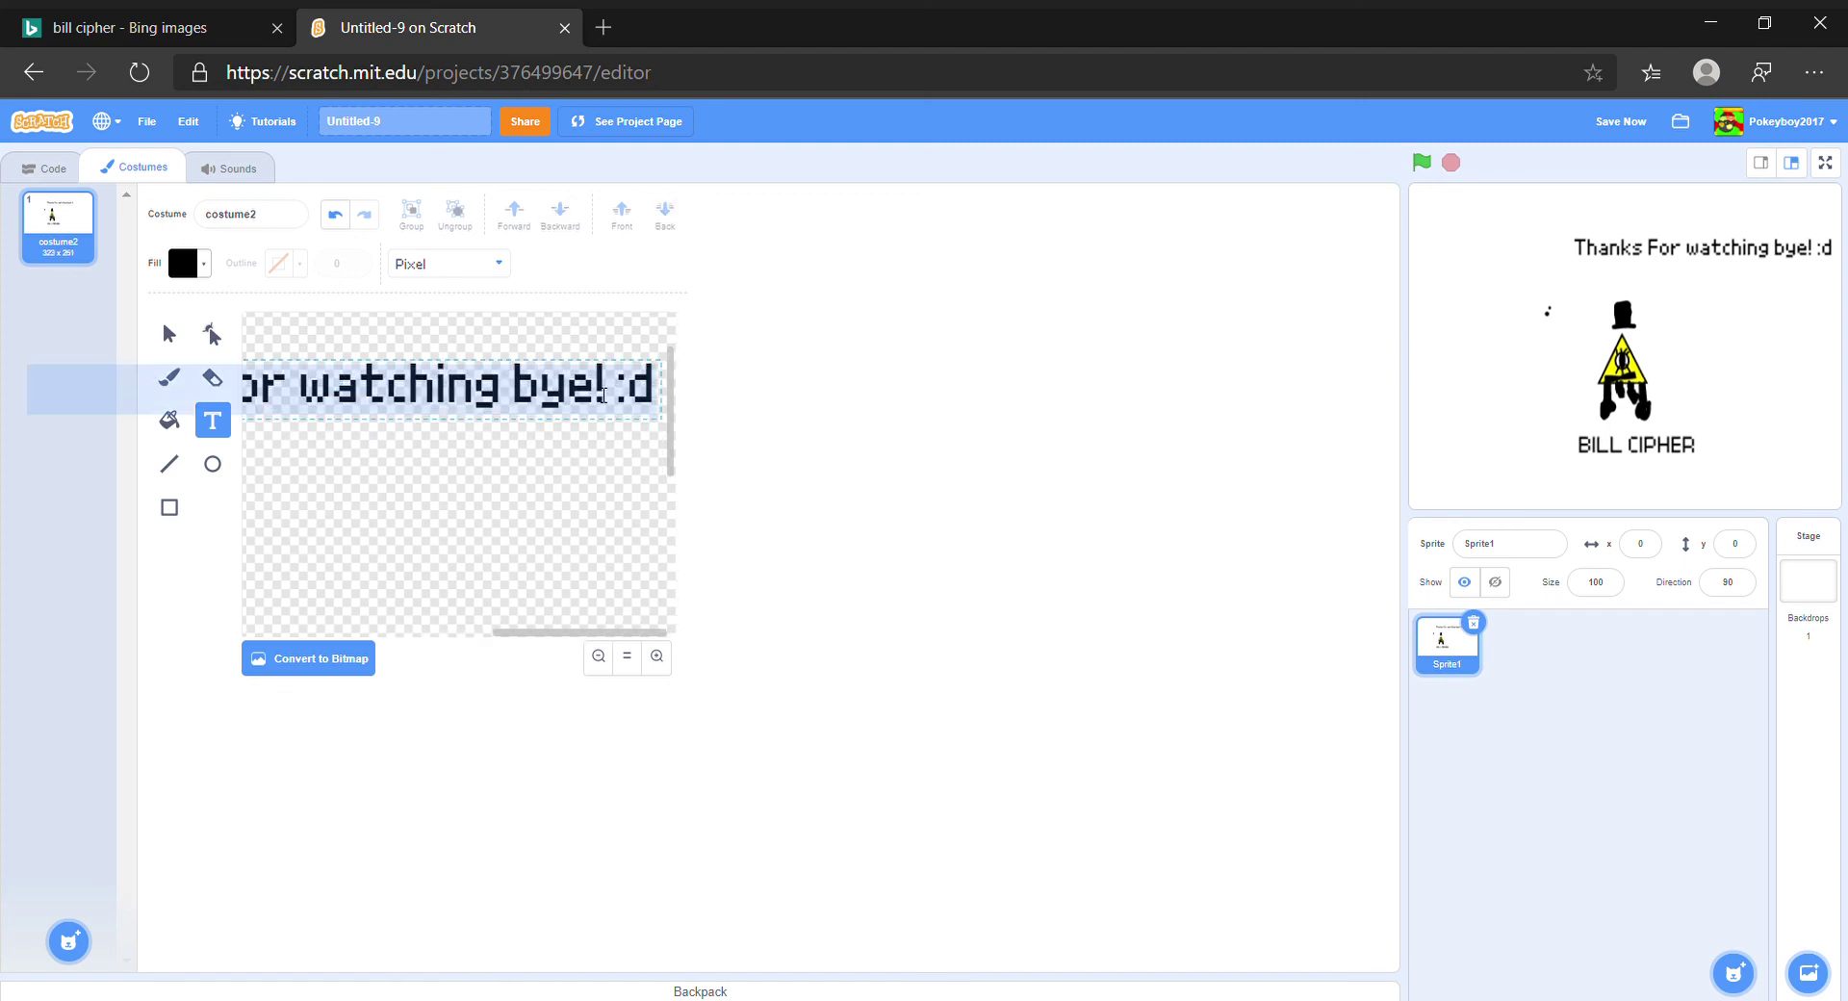
left_click(659, 392)
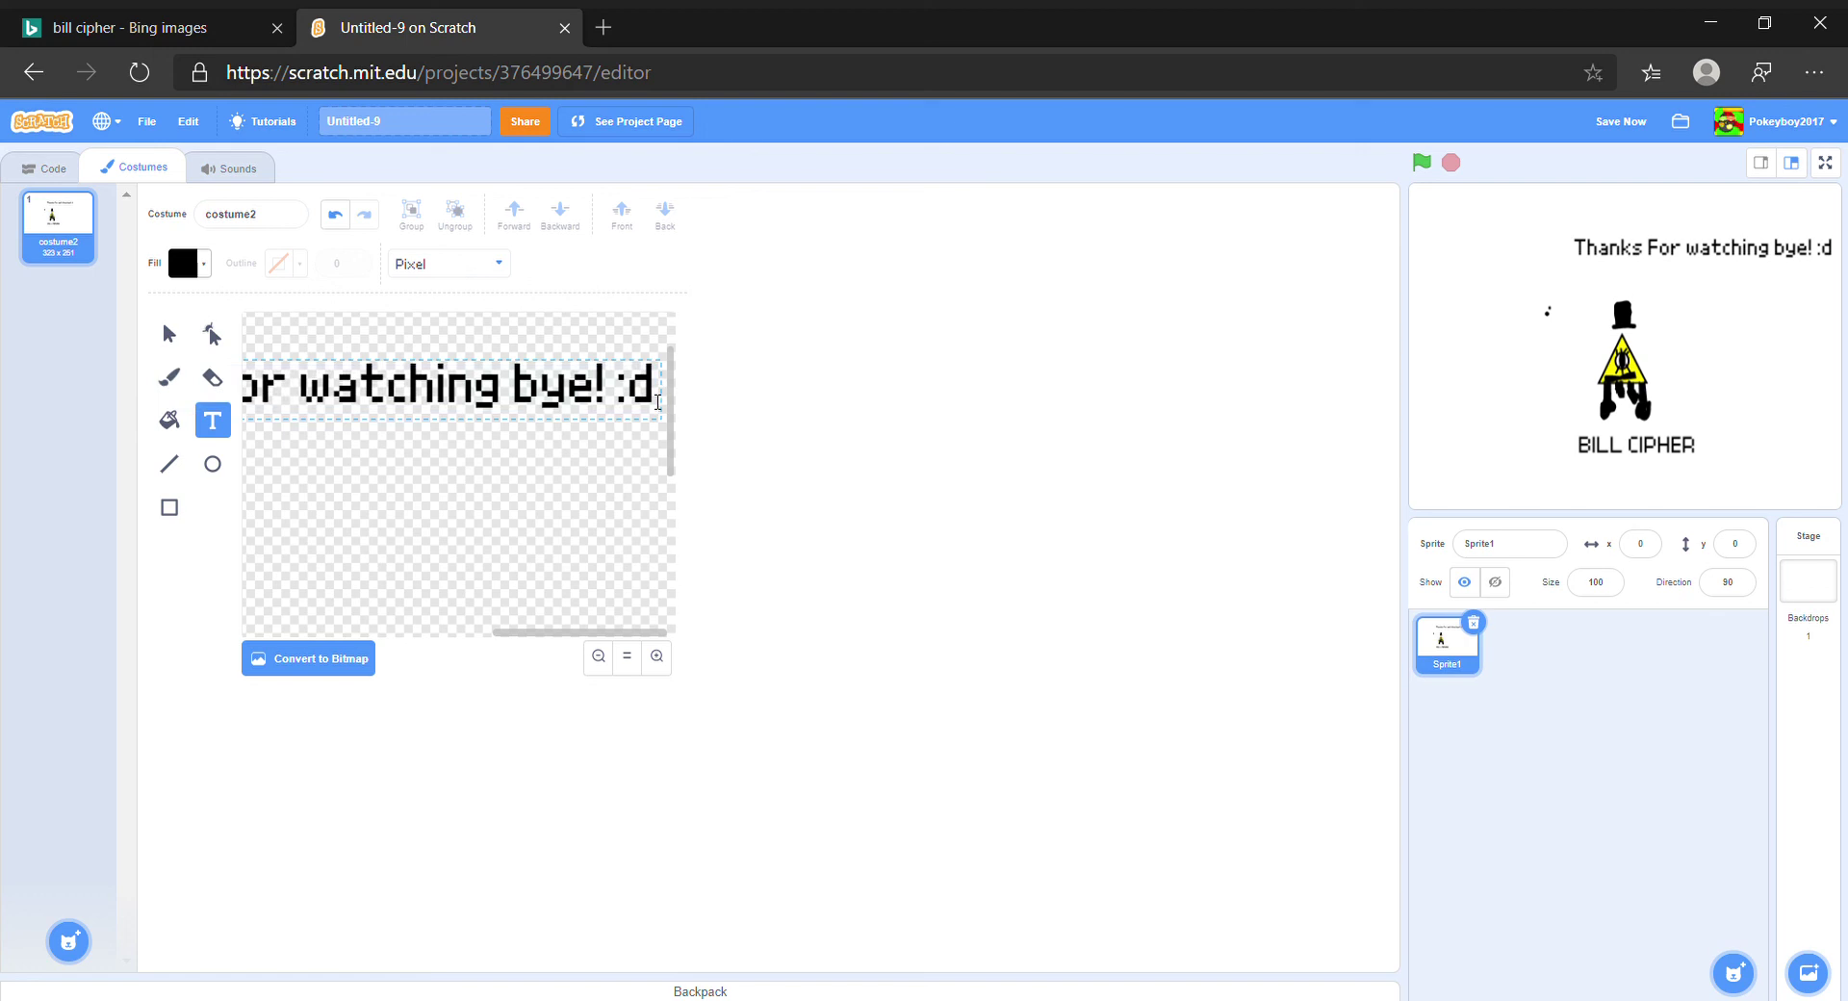
key("BackSpace")
type("D")
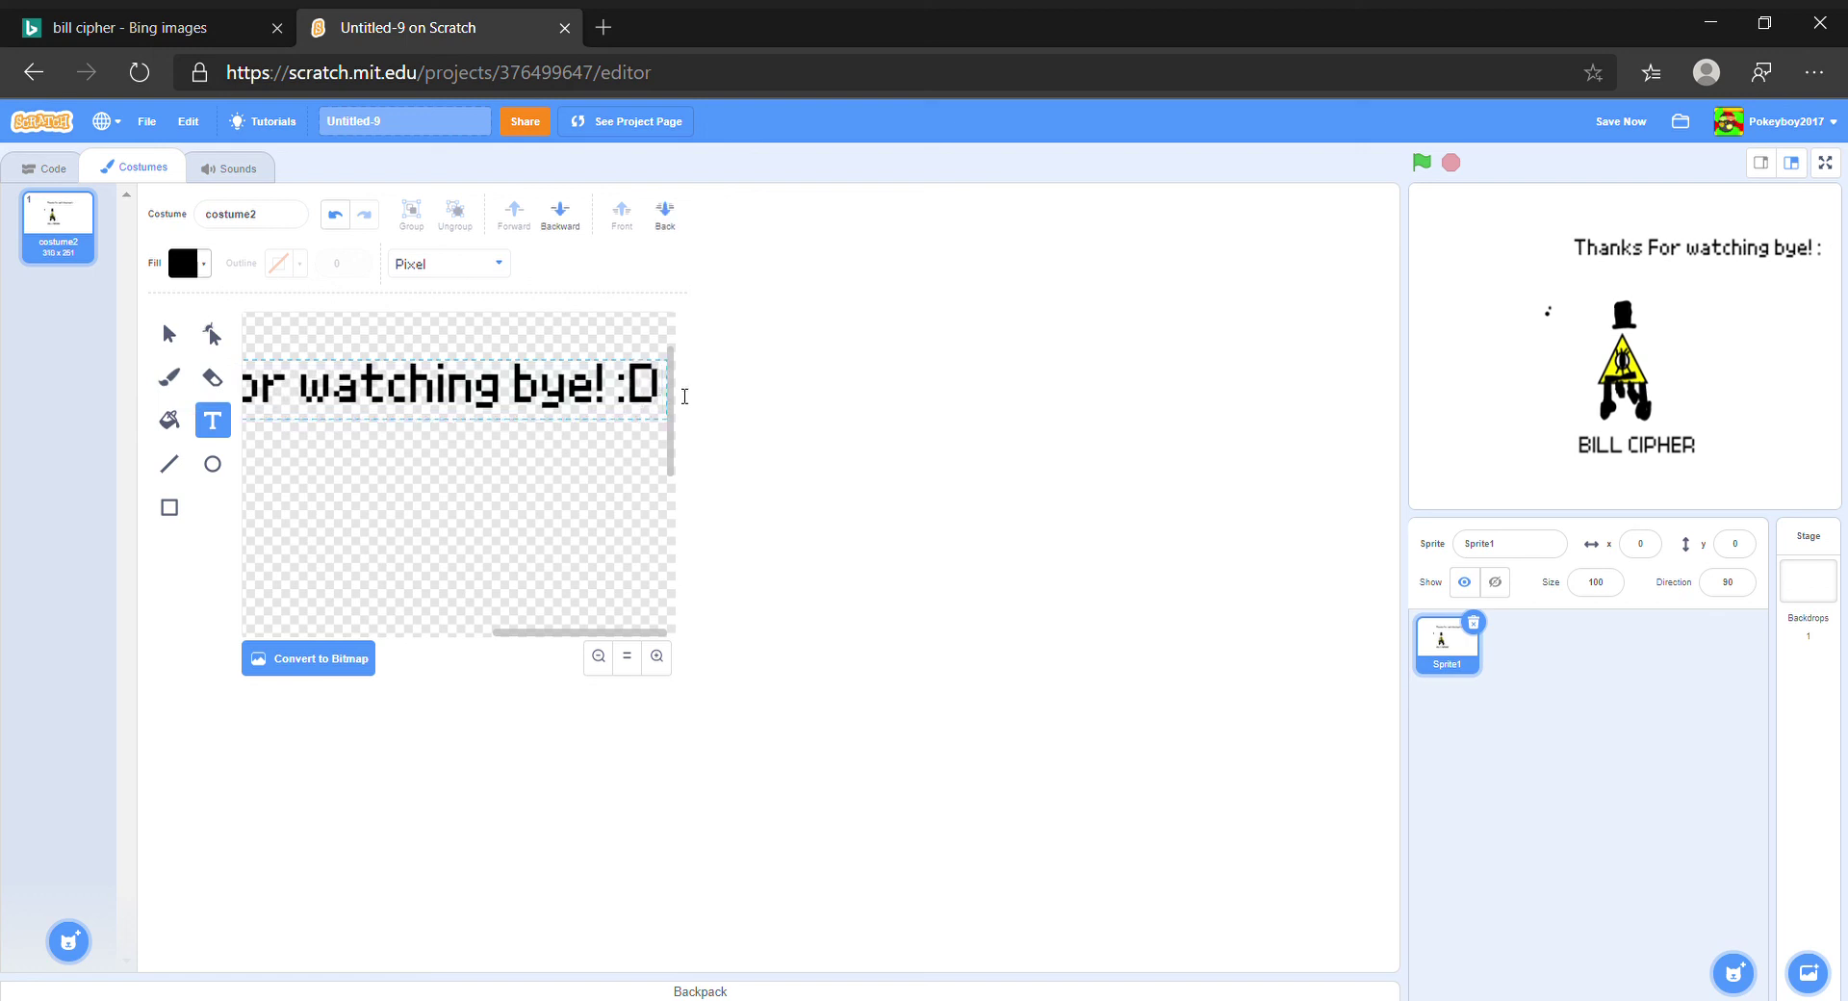
left_click(600, 527)
left_click(623, 498)
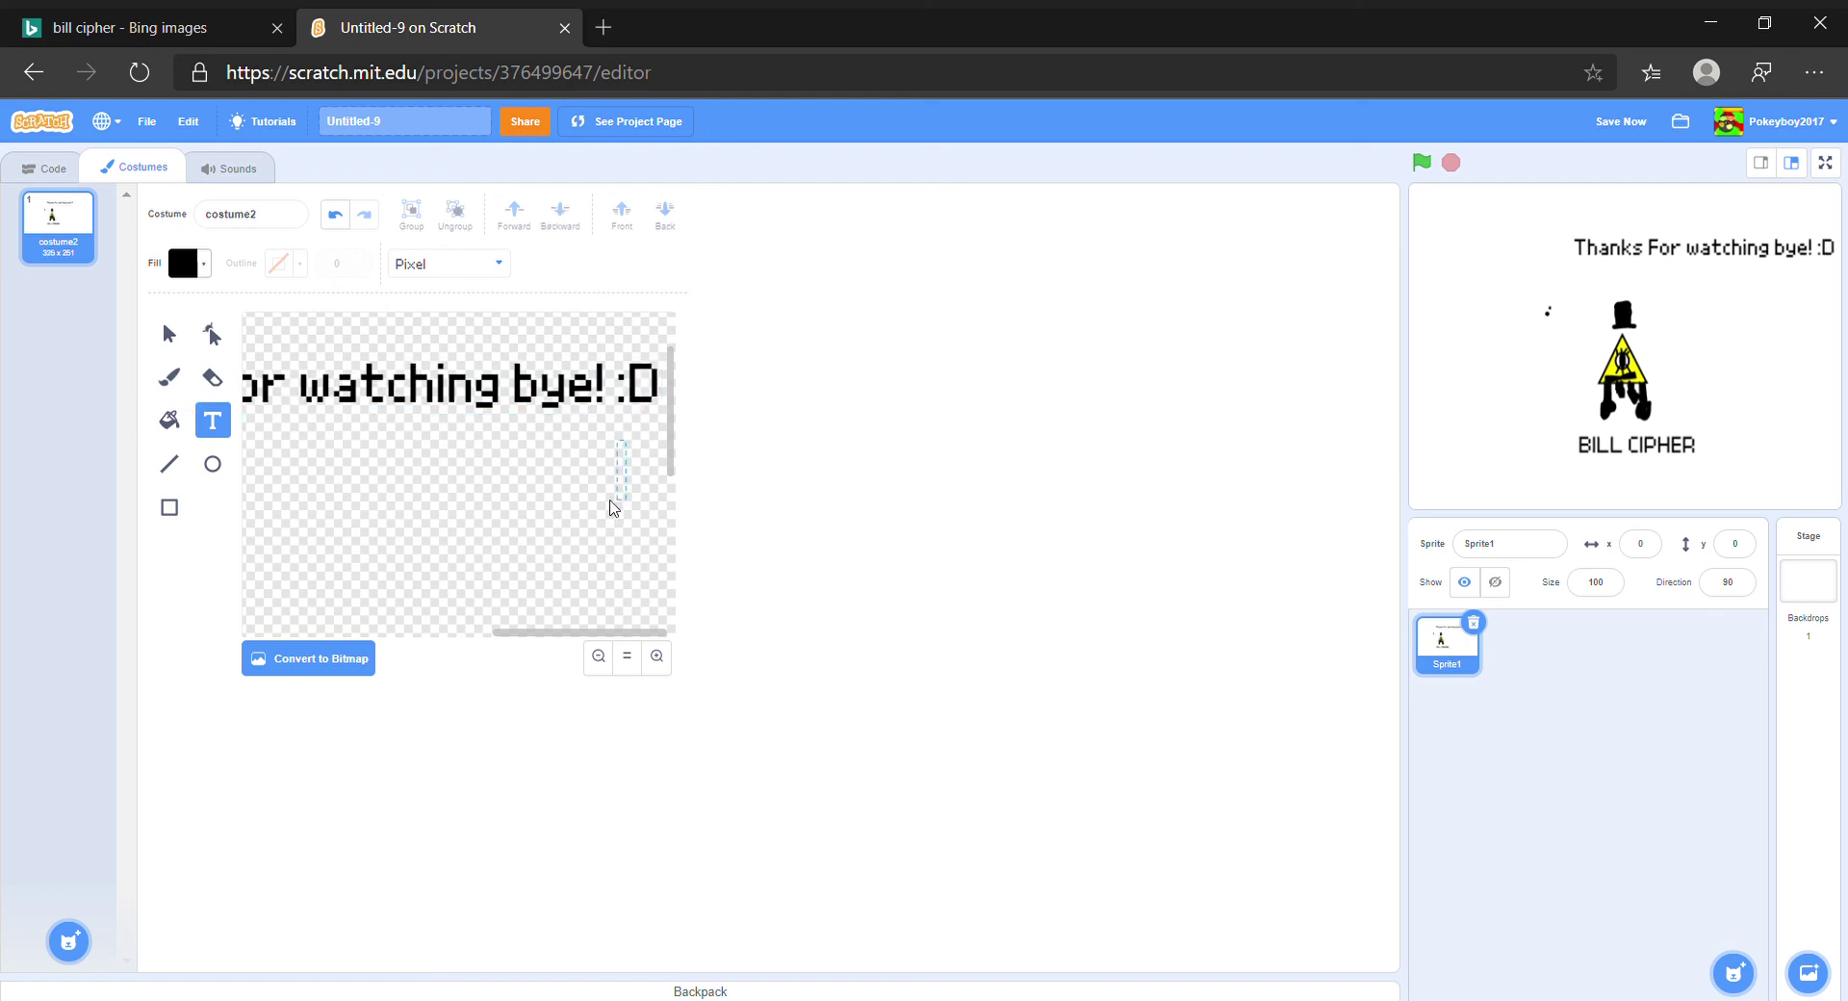
left_click(377, 501)
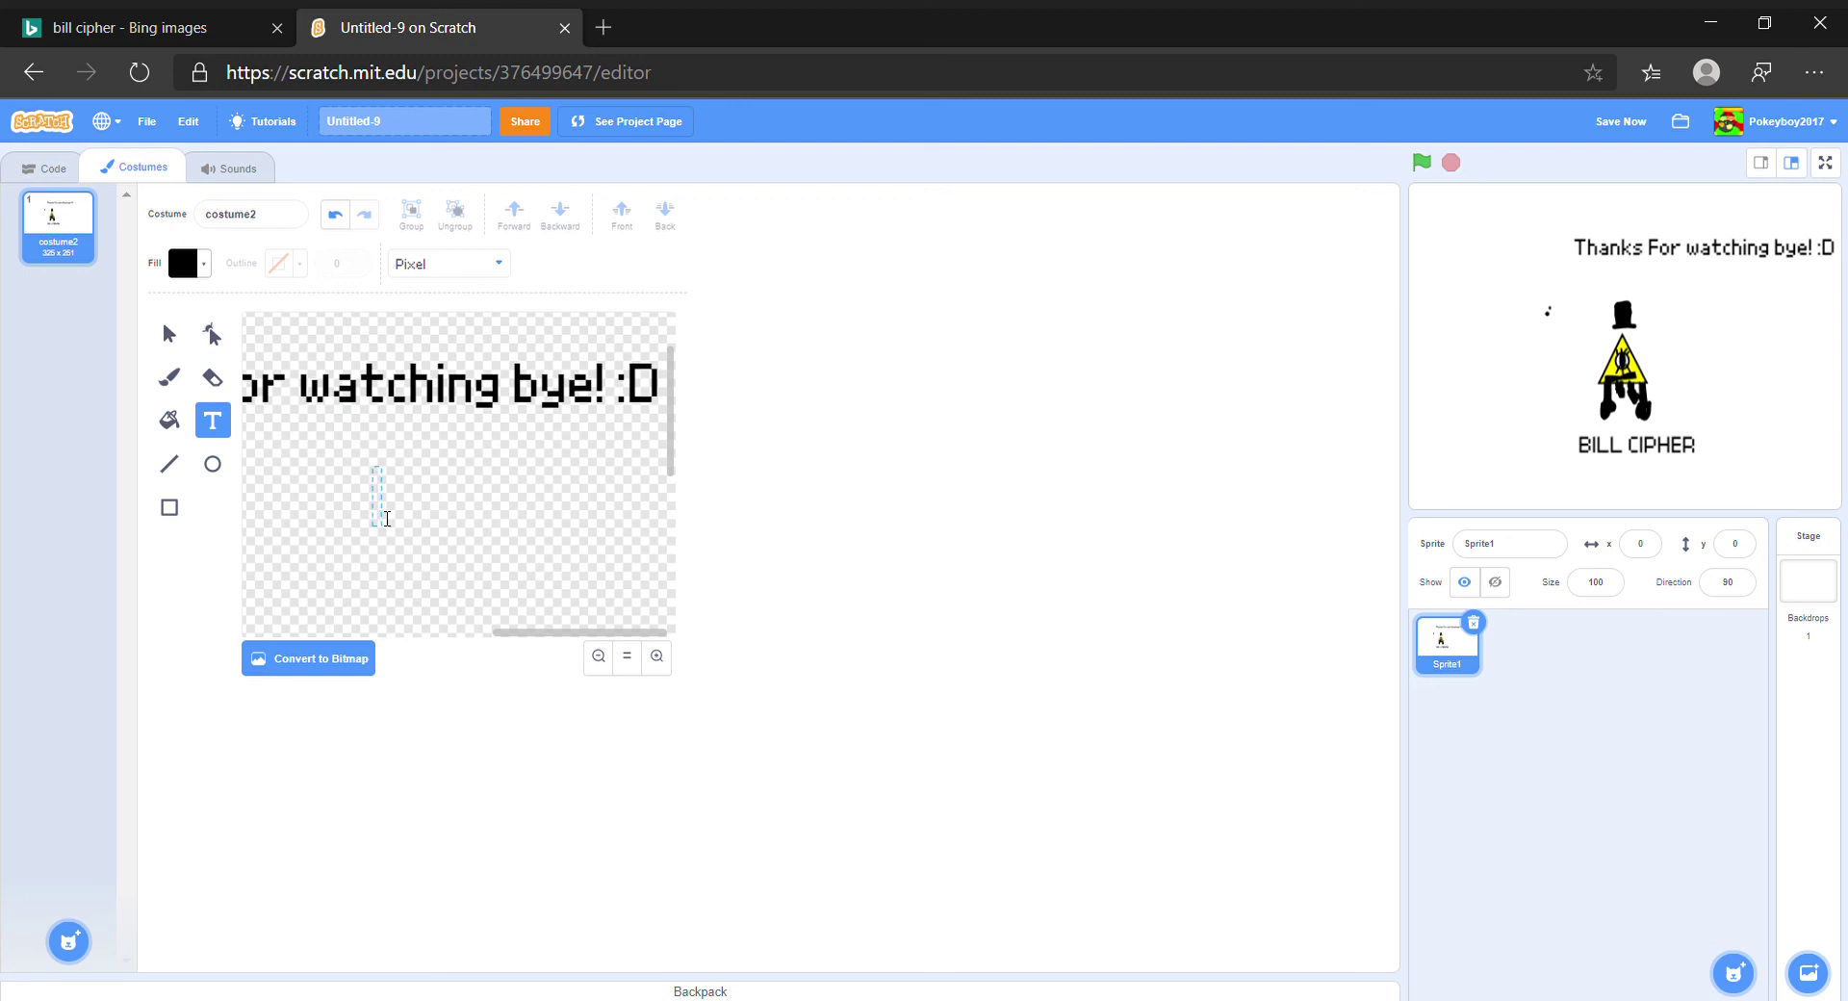